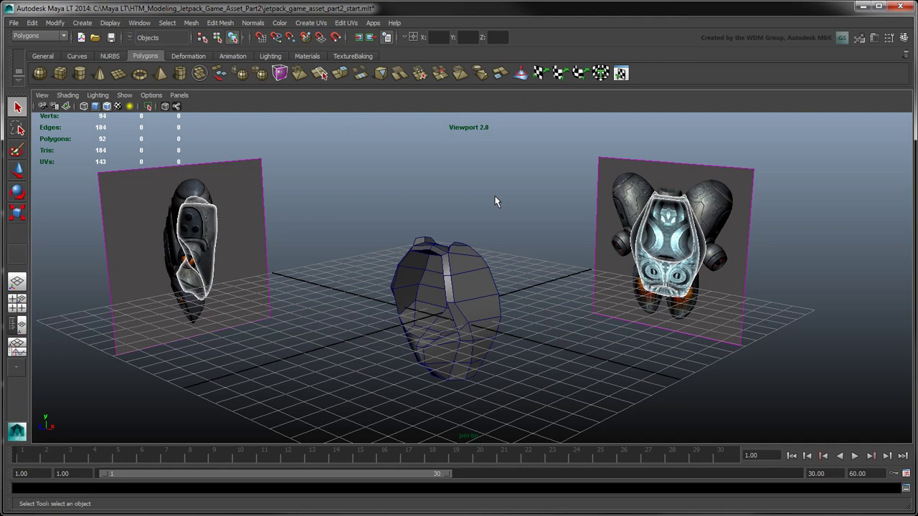
Step: Create a new display layer containing the jetpack body shell mesh
left_click(472, 258)
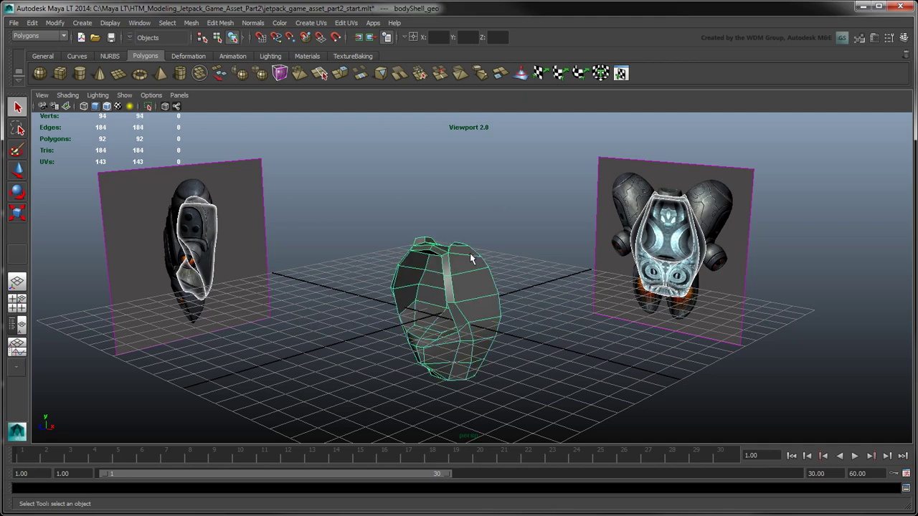
left_click(904, 37)
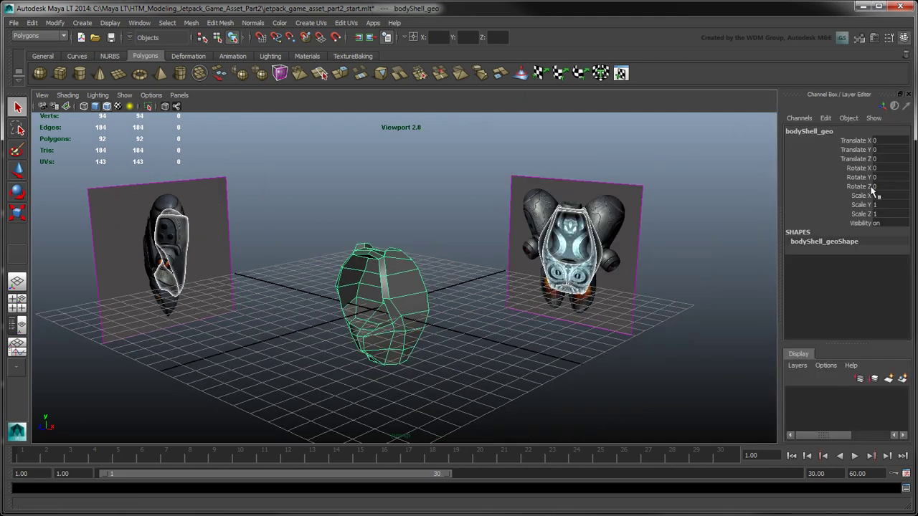
left_click(905, 385)
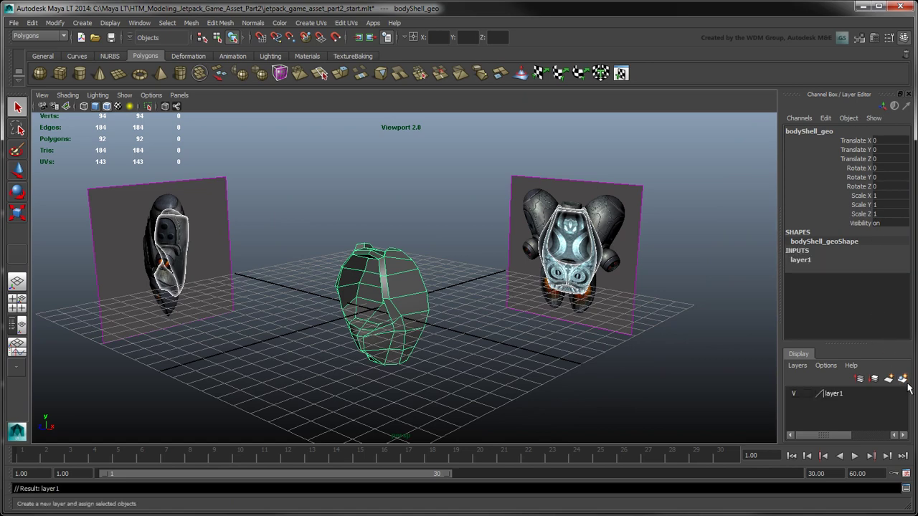
Step: Rename the new layer shell_LYR, set its display type to Template, and deselect the shell
double_click(833, 396)
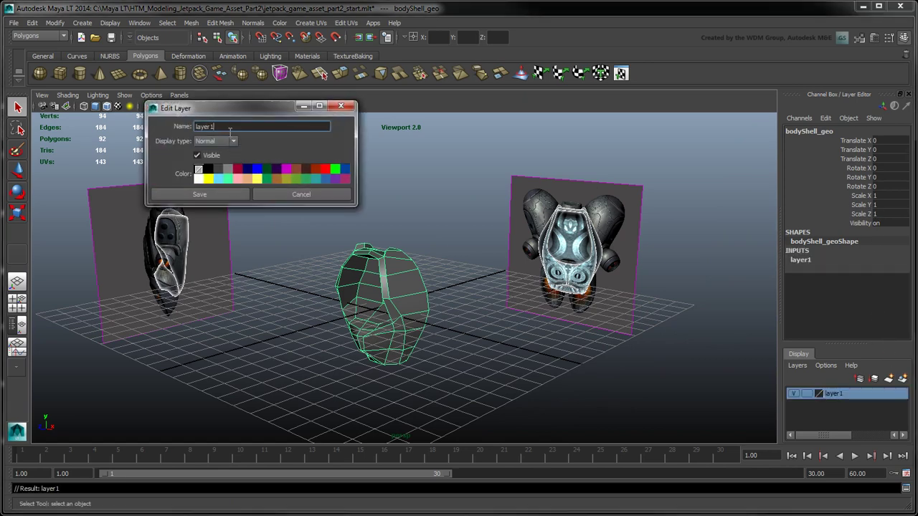
left_click_drag(217, 127, 193, 127)
type("shell_LYR")
left_click(233, 141)
left_click(231, 155)
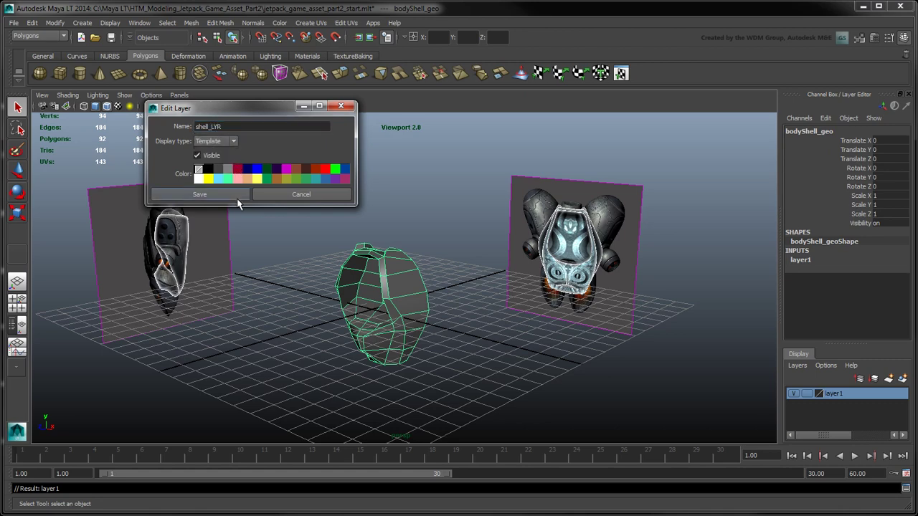
left_click(237, 193)
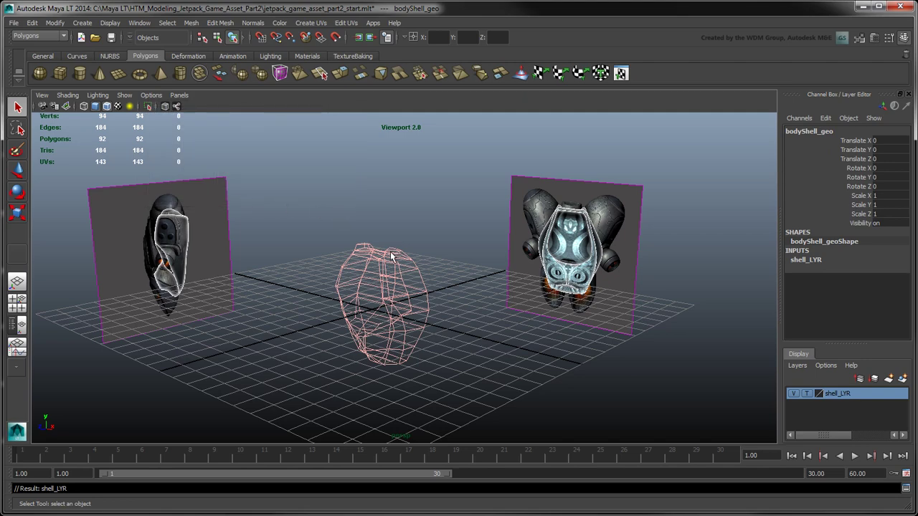
left_click(402, 221)
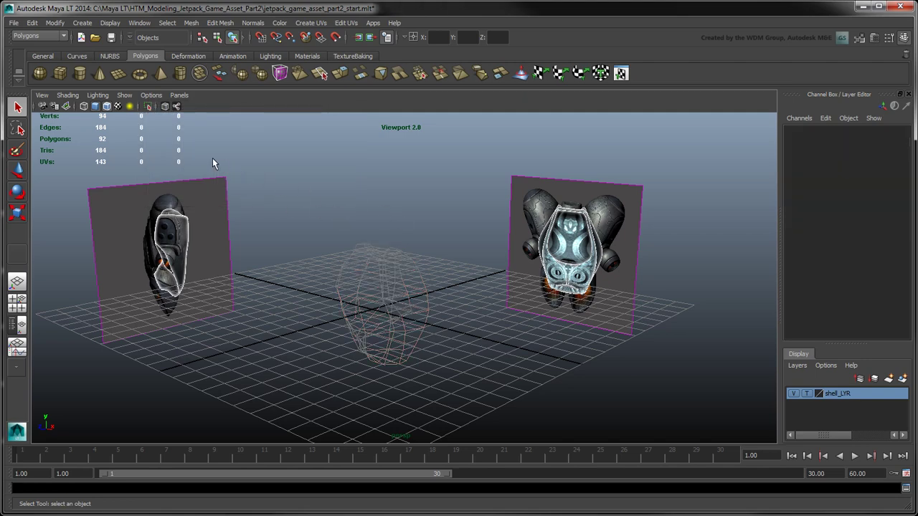
Step: Replace the side image plane's picture with jetpack_side_part2.png
left_click_drag(254, 199, 260, 203)
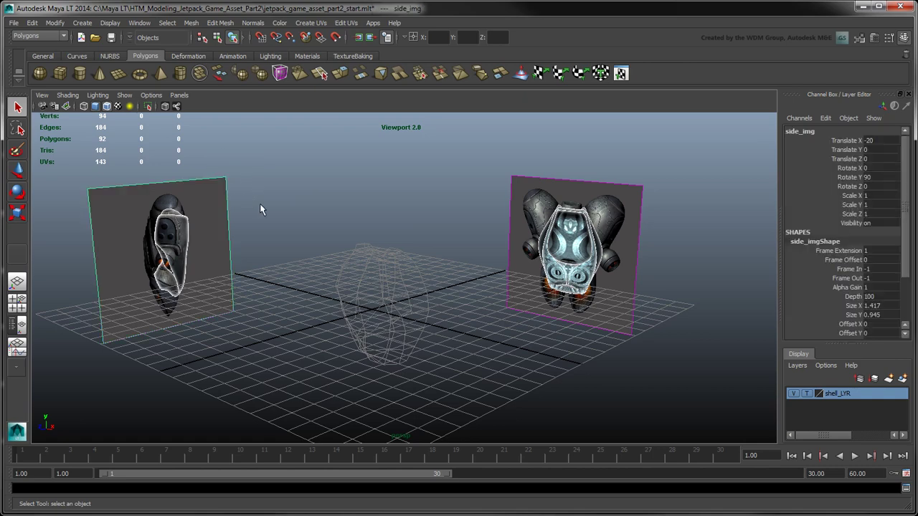
left_click(874, 38)
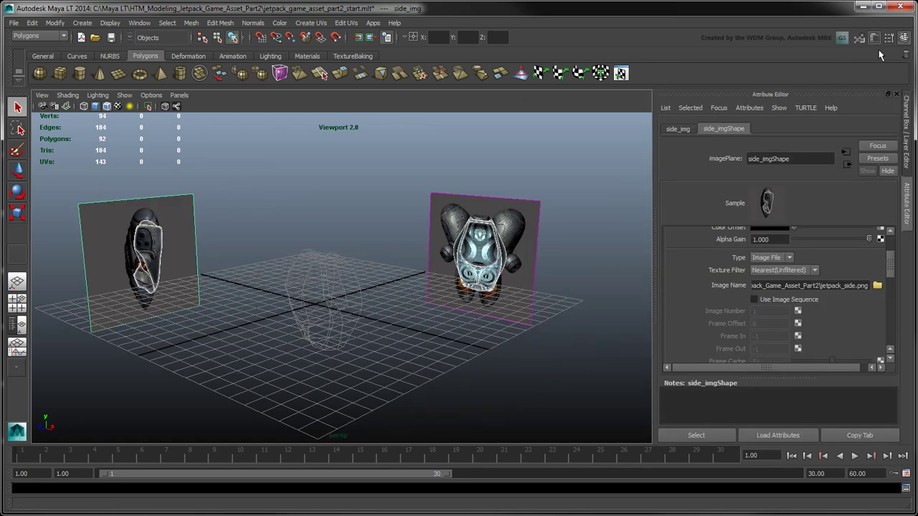
mouse_move(896, 262)
left_mouse_down()
mouse_move(896, 242)
mouse_move(897, 261)
left_mouse_up()
left_click(877, 292)
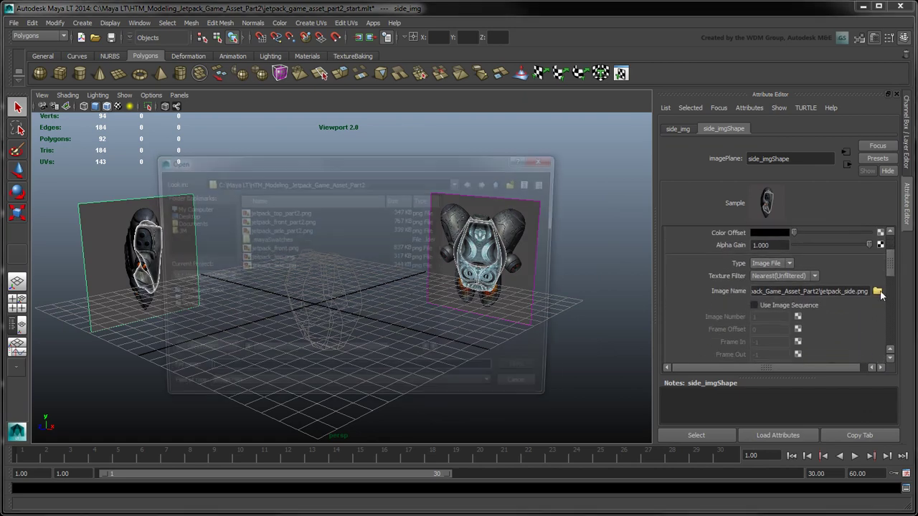
left_click(283, 231)
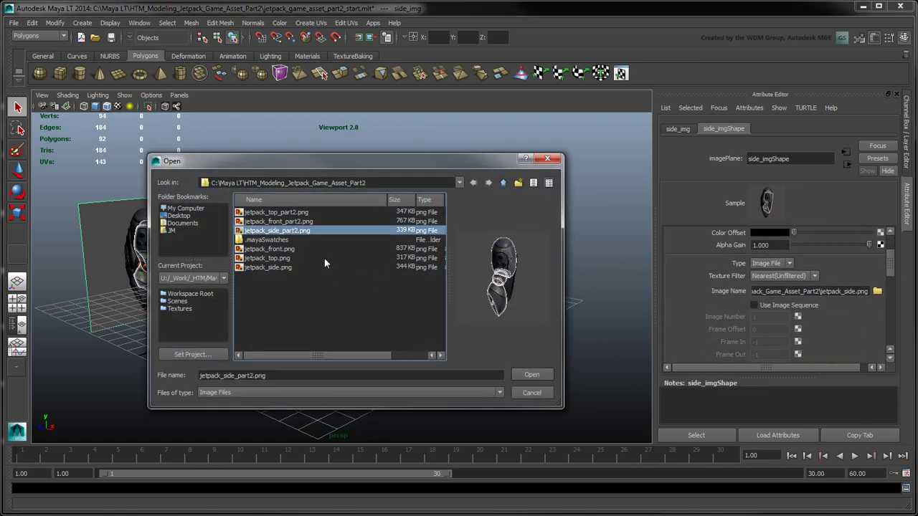
left_click(531, 374)
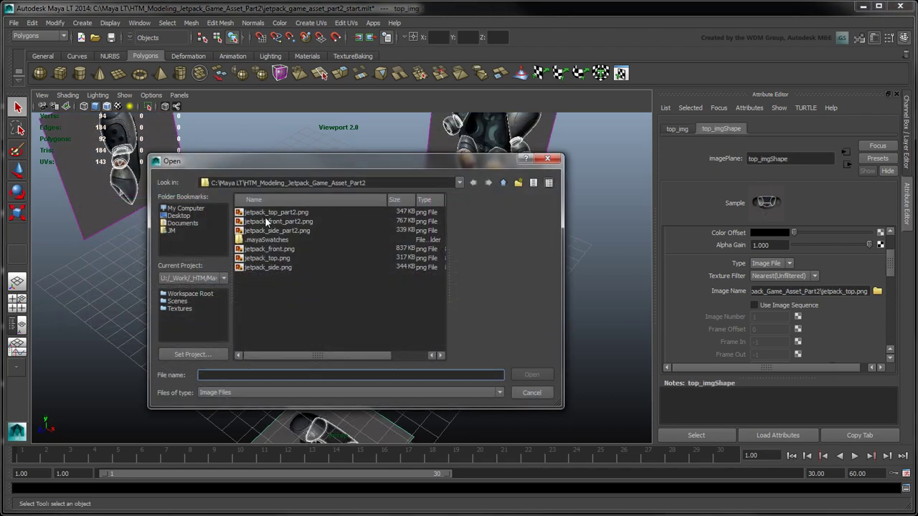
Step: Load jetpack_top_part2.png as the top image plane's picture
left_click(266, 213)
double_click(267, 215)
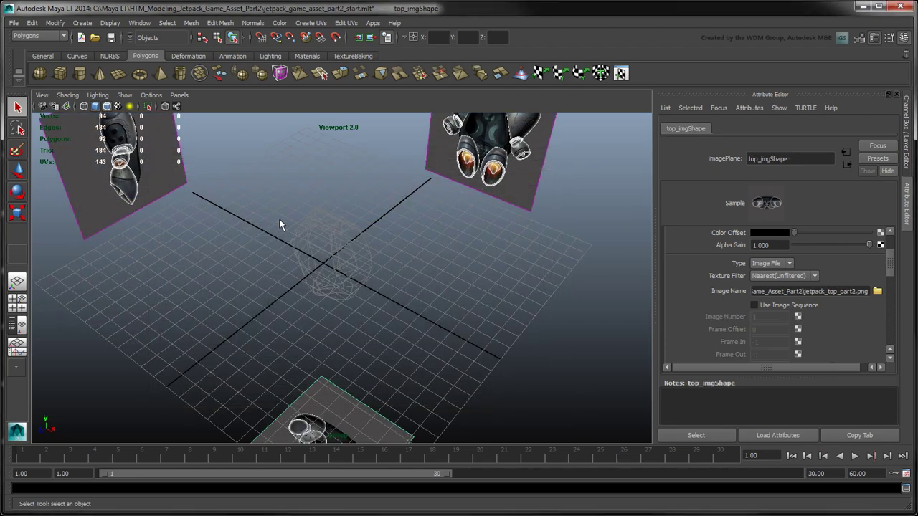
left_click_drag(426, 299, 426, 317, "alt")
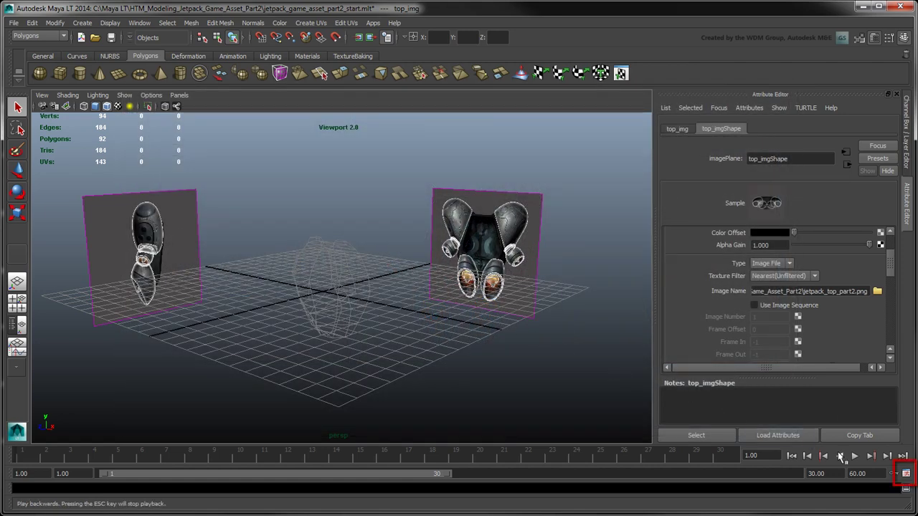
Step: Review the working units in the general application settings and save the preferences
left_click(906, 475)
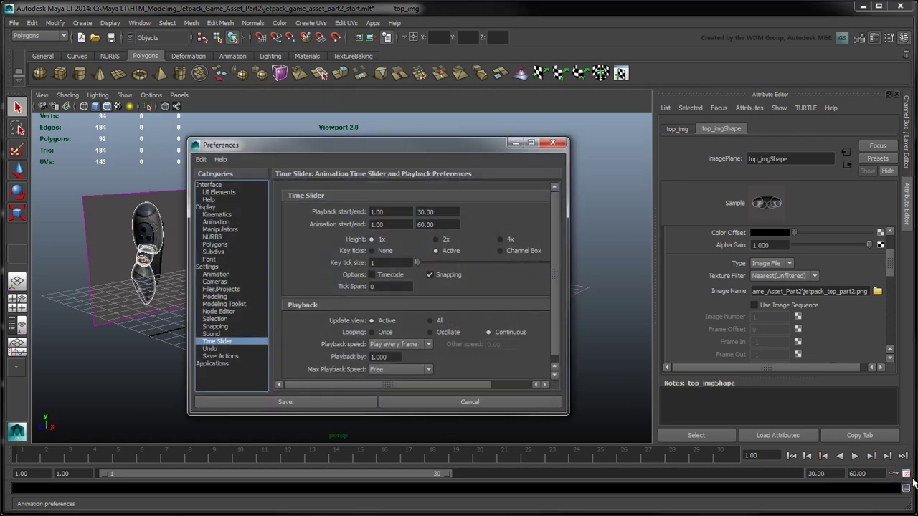
left_click(221, 268)
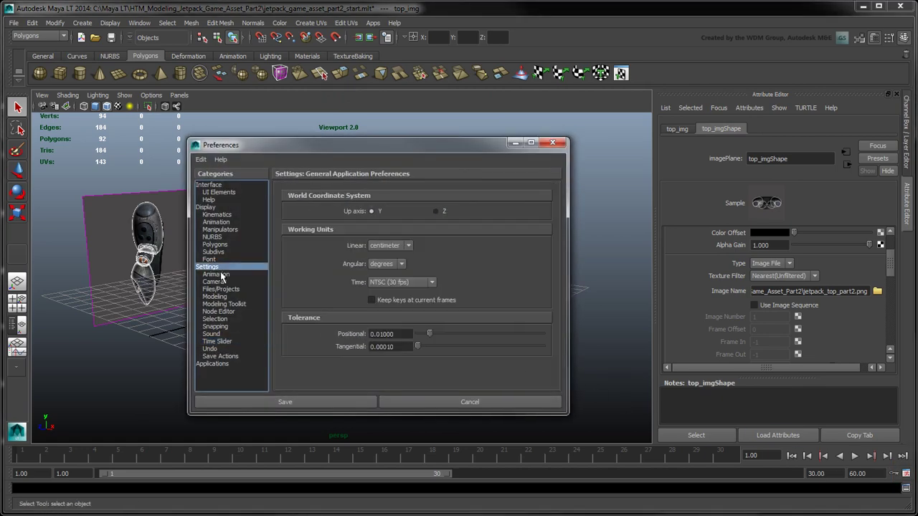
left_click(406, 269)
left_click(406, 270)
left_click(361, 402)
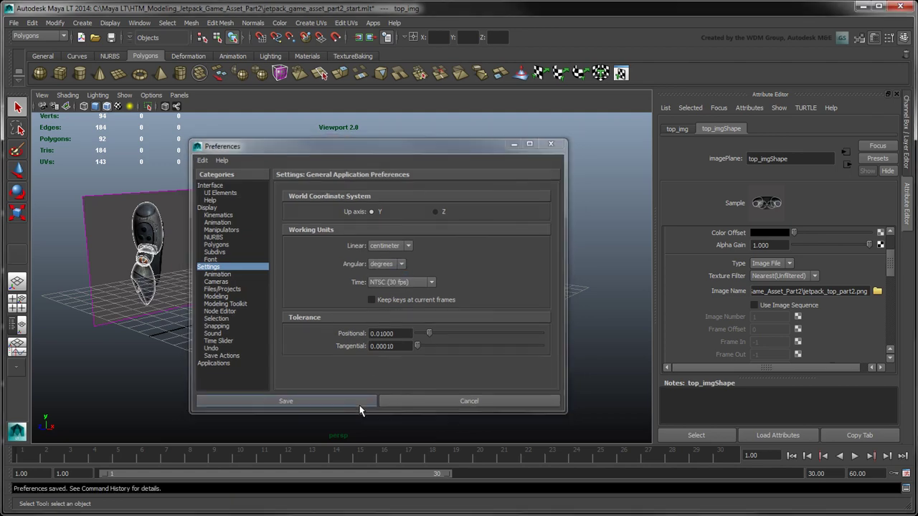
Step: Turn off Interactive Creation for polygon primitives and create a polygon cylinder at the origin
left_click(81, 22)
mouse_move(109, 51)
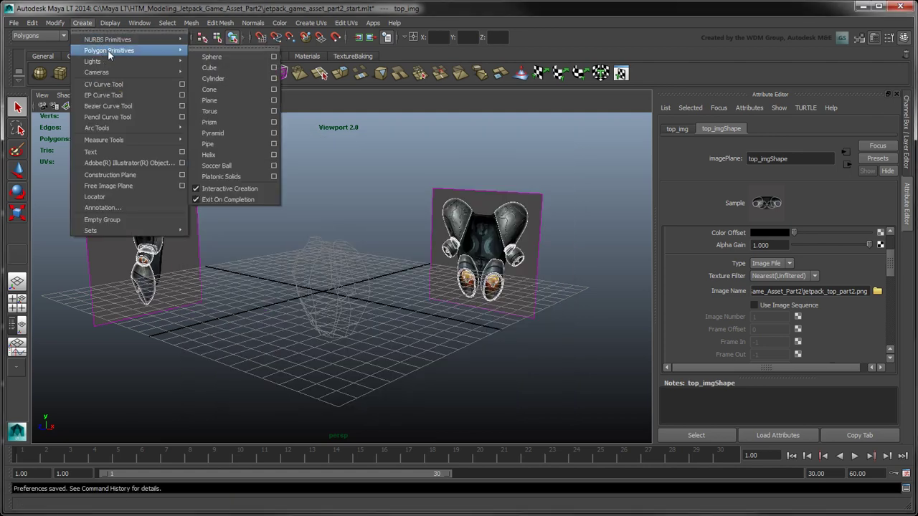
left_click(201, 190)
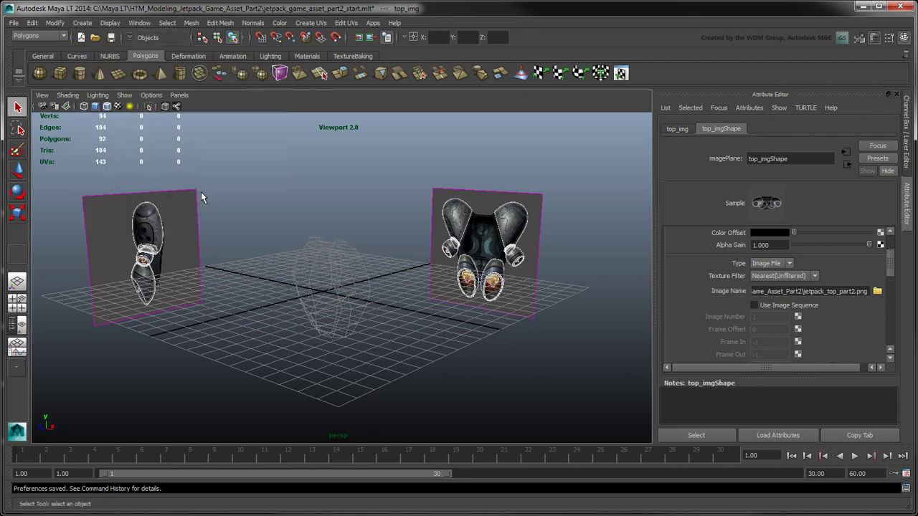
left_click(82, 22)
mouse_move(105, 51)
left_click(237, 78)
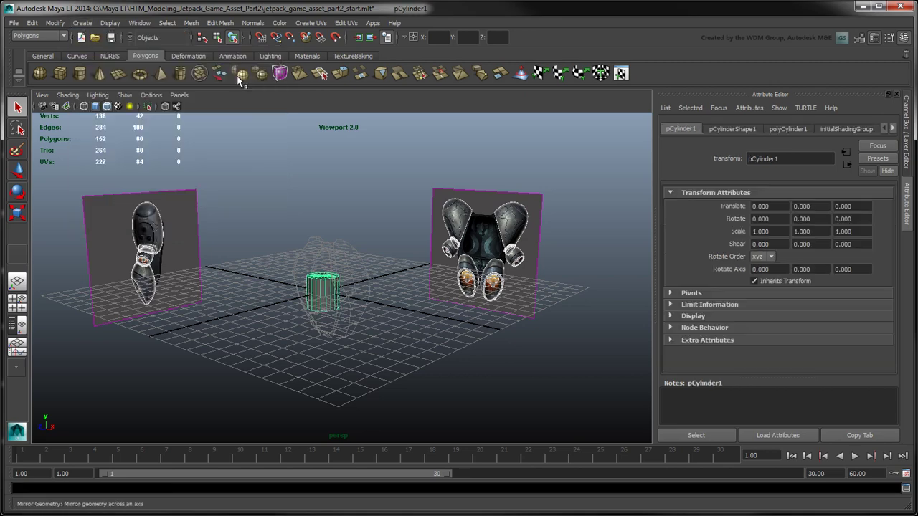
Step: In the four-view layout, move the cylinder over the upper pod on the positive X side, to about X 2.49 and Y 2.78
left_click(18, 303)
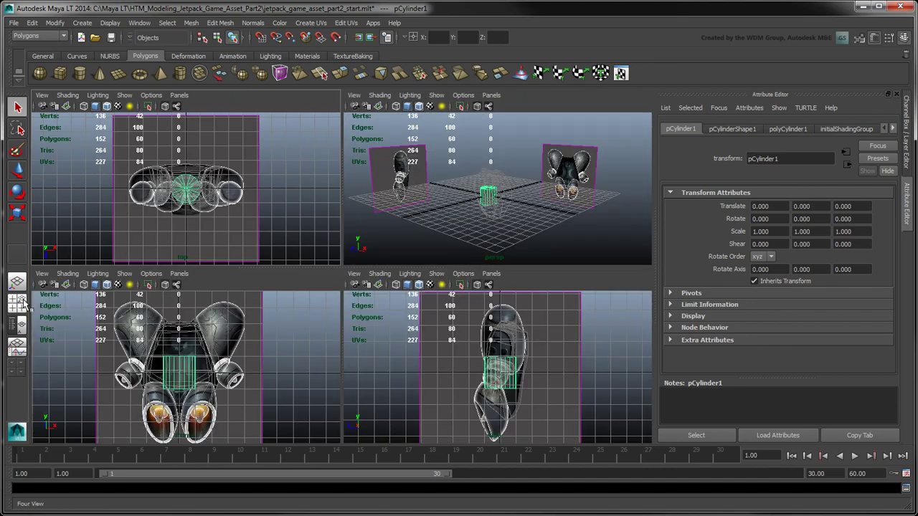
key("a")
key("w")
left_click_drag(215, 190, 292, 189)
scroll(292, 366, "up", 3)
left_click_drag(233, 391, 264, 323)
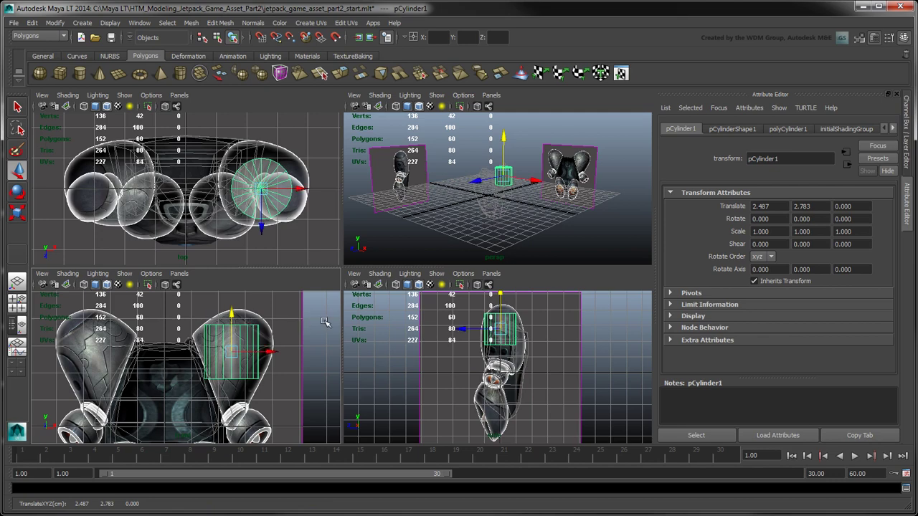
Step: Set the cylinder's Rotate Z to -38 to tilt it along the upper pod
left_click(910, 140)
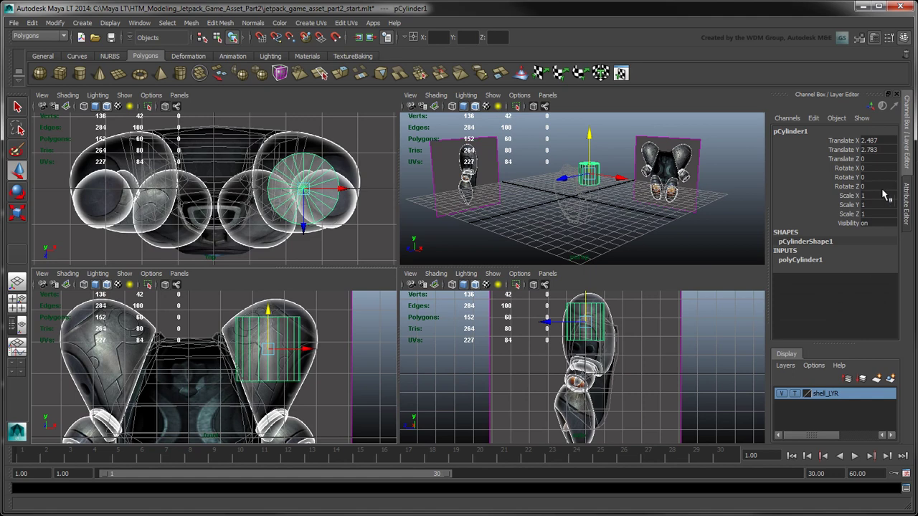
left_click(882, 188)
type("-38")
key("Return")
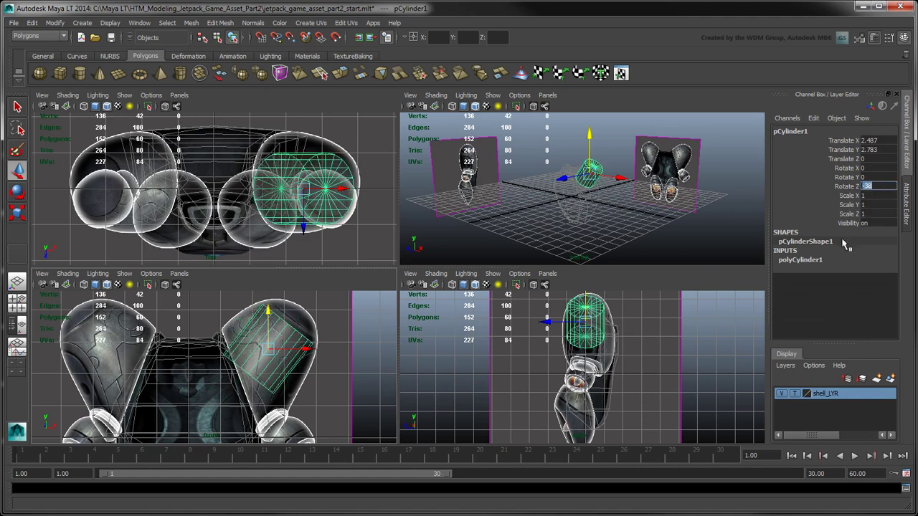
Step: Set the cylinder's axis subdivisions to 12 and its height subdivisions to 5
left_click(809, 262)
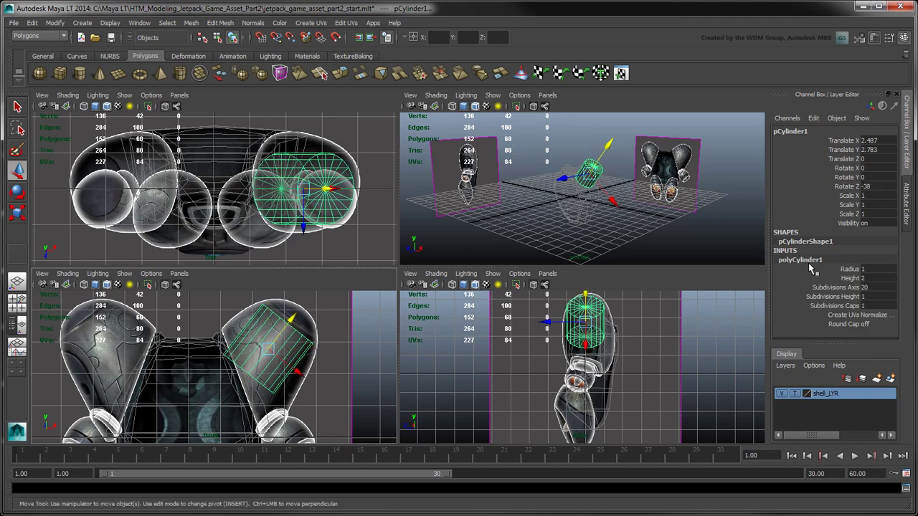
left_click(873, 270)
left_click(884, 288)
key("Return")
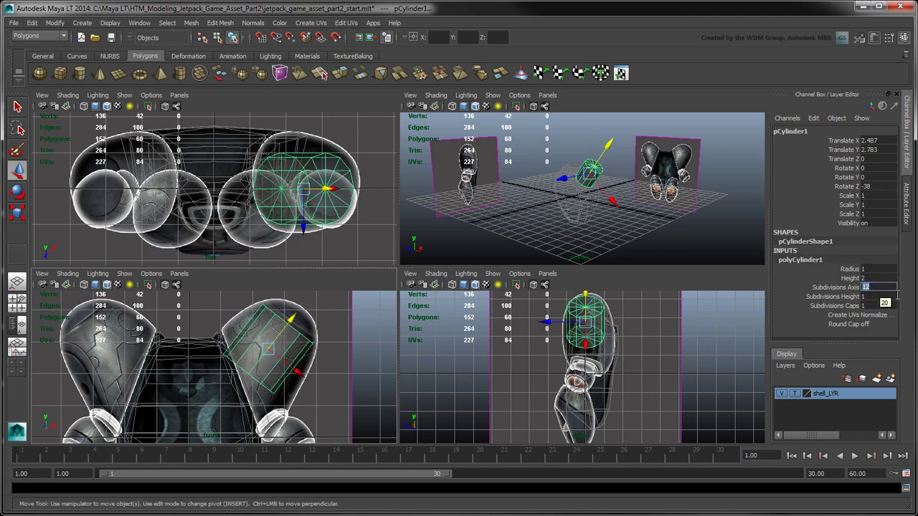
left_click(877, 296)
type("5")
key("Return")
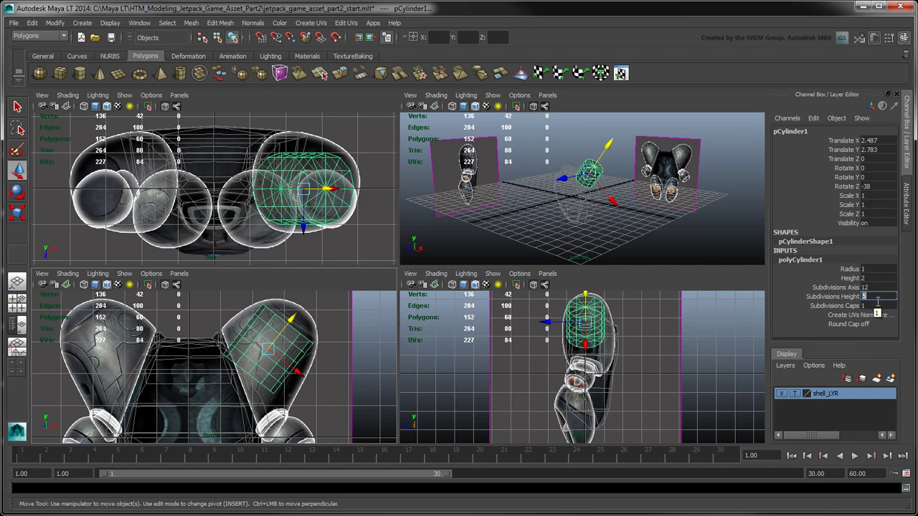
Step: Activate multi-component selection in the Modeling Toolkit and frame the cylinder in a full-size perspective view
left_click(864, 43)
left_click(830, 137)
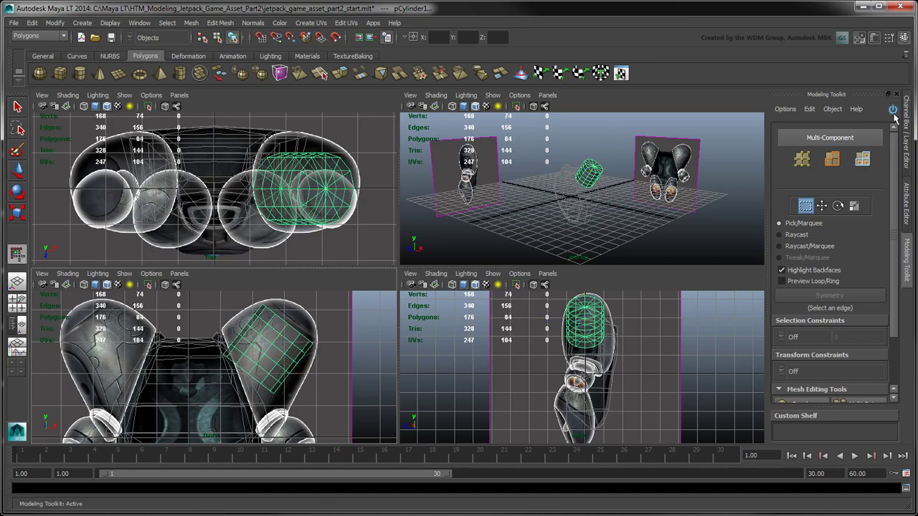
key("space")
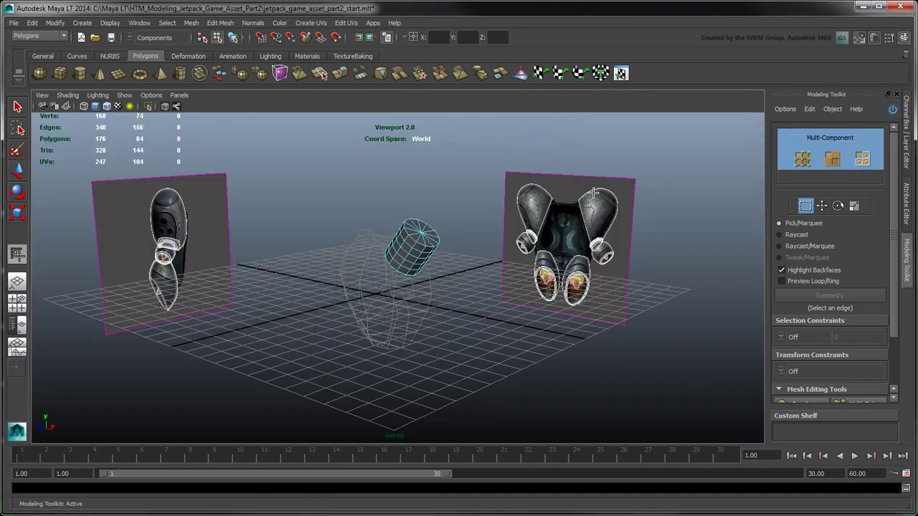
right_click_drag(524, 206, 689, 210, "alt")
middle_click_drag(556, 209, 574, 241, "alt")
right_click_drag(574, 241, 617, 228, "alt")
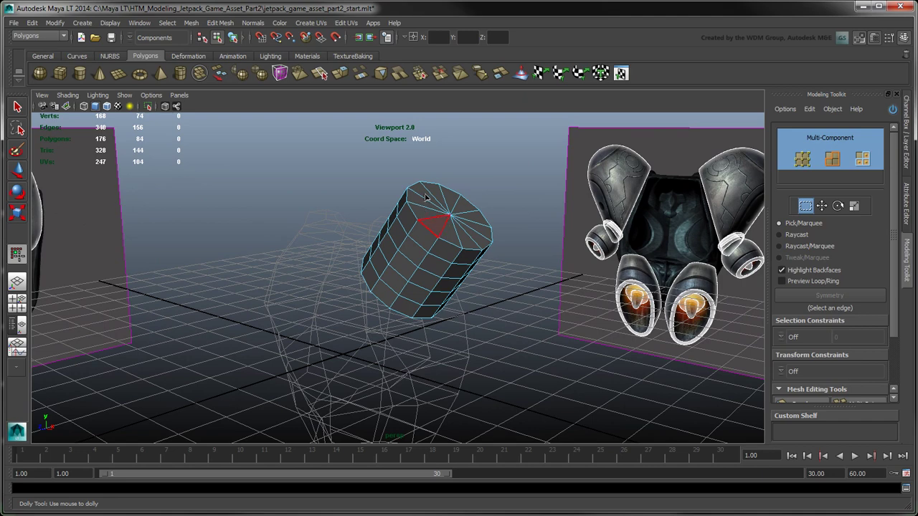
Step: Try multi-component picking on the cylinder's top cap, ending with a single triangular face selected
left_click(452, 201)
left_click(451, 198)
left_click(468, 213)
left_click(476, 220)
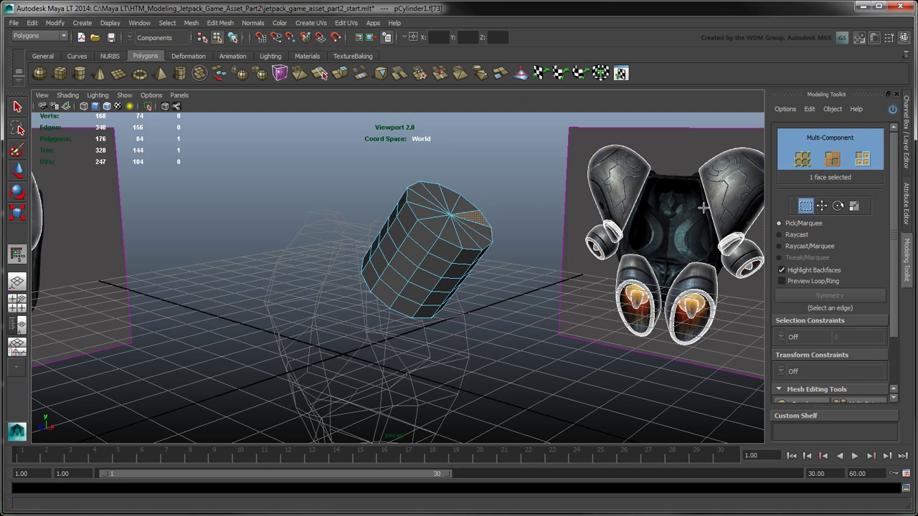
Step: Select the centre vertex of the cylinder's top cap and convert the selection to its surrounding faces
left_click(801, 158)
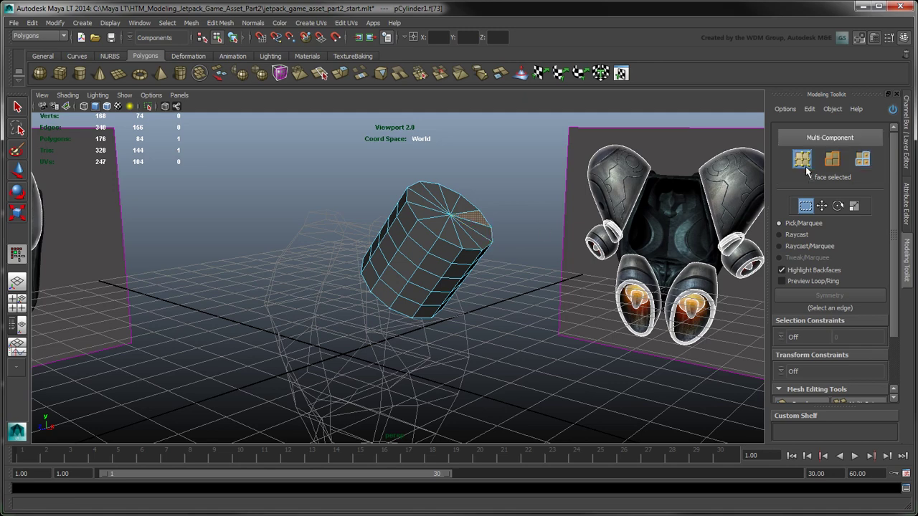
left_click(449, 215)
scroll(545, 230, "up", 5)
middle_click_drag(553, 216, 505, 285, "alt")
left_click(865, 162, "ctrl")
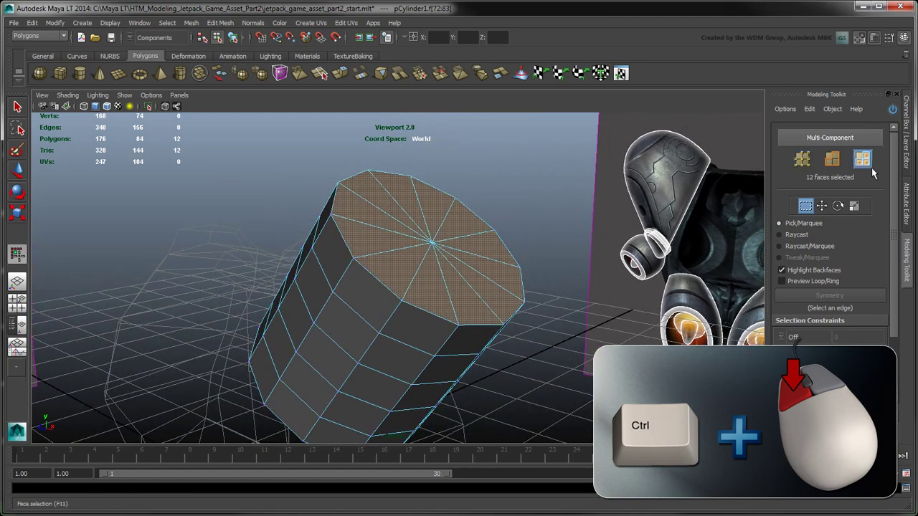
Step: Extrude the cylinder's top cap faces with Local Z 0.50 and Offset 0.50
scroll(861, 287, "down", 3)
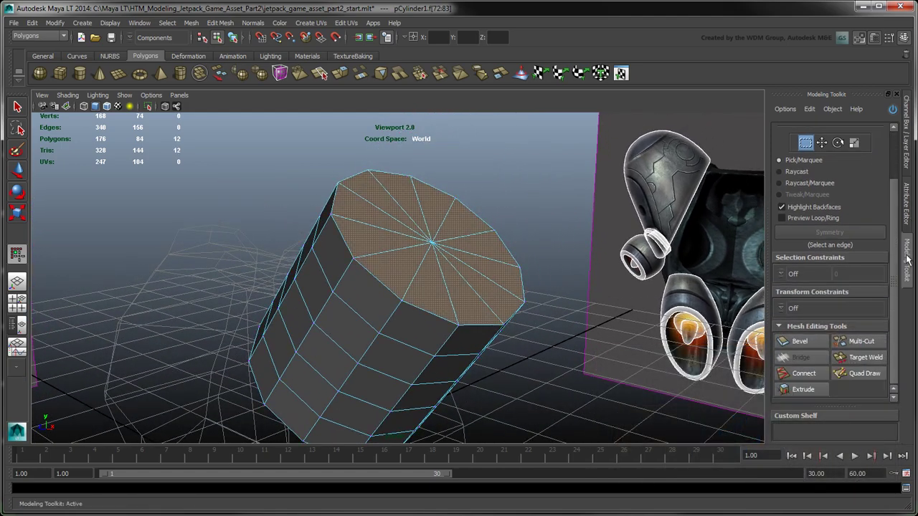
left_click(816, 390)
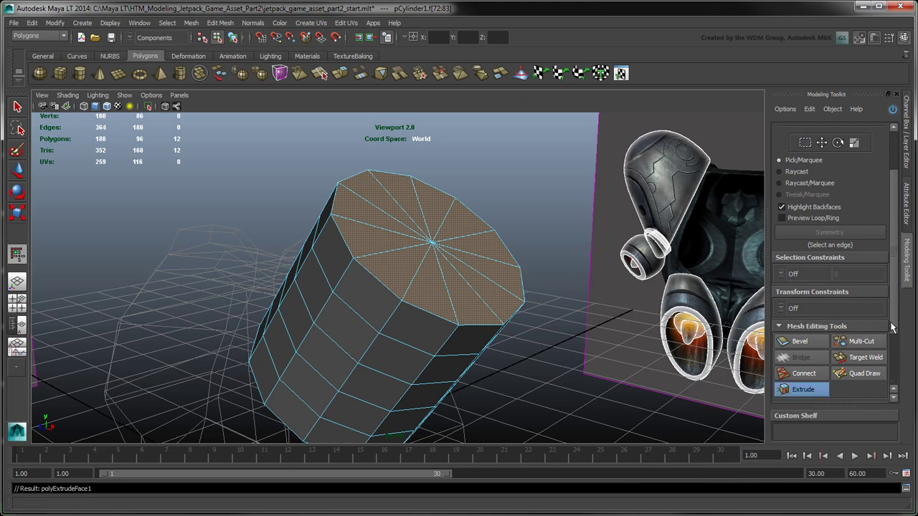
left_click_drag(894, 326, 905, 389)
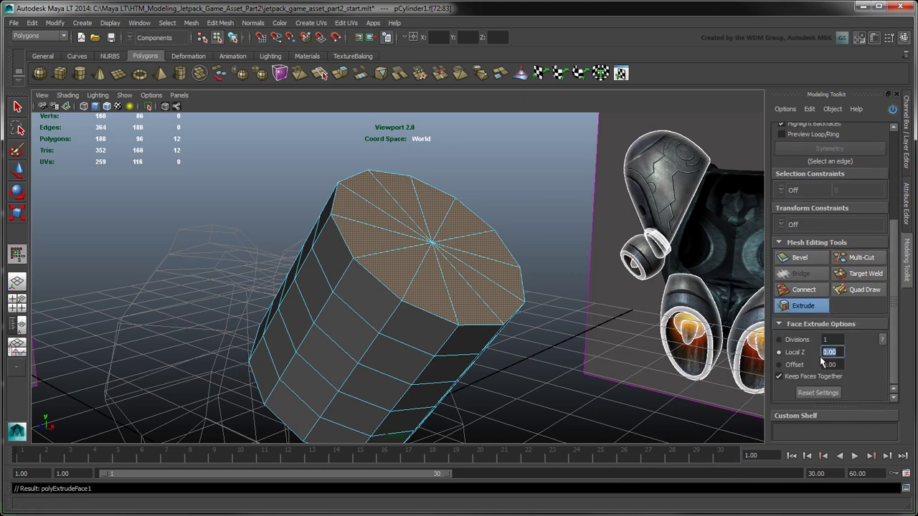
key("Tab")
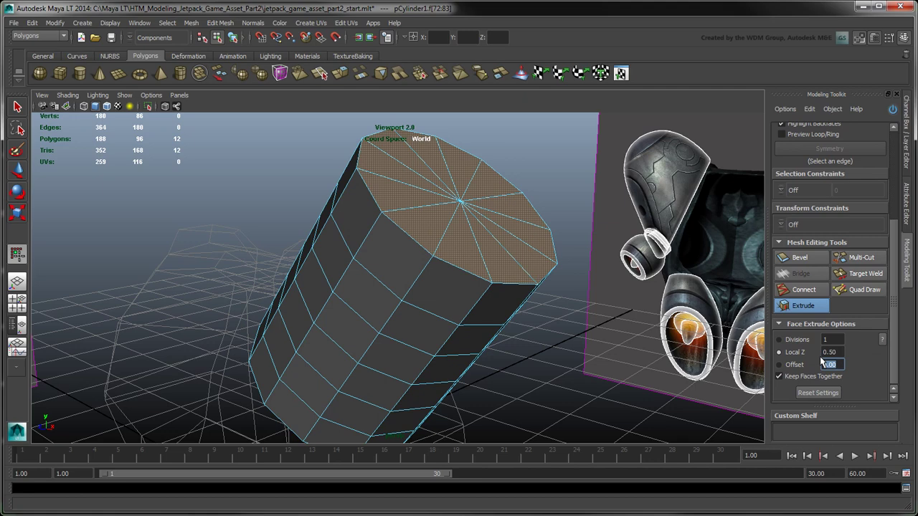
type("0.5")
key("Return")
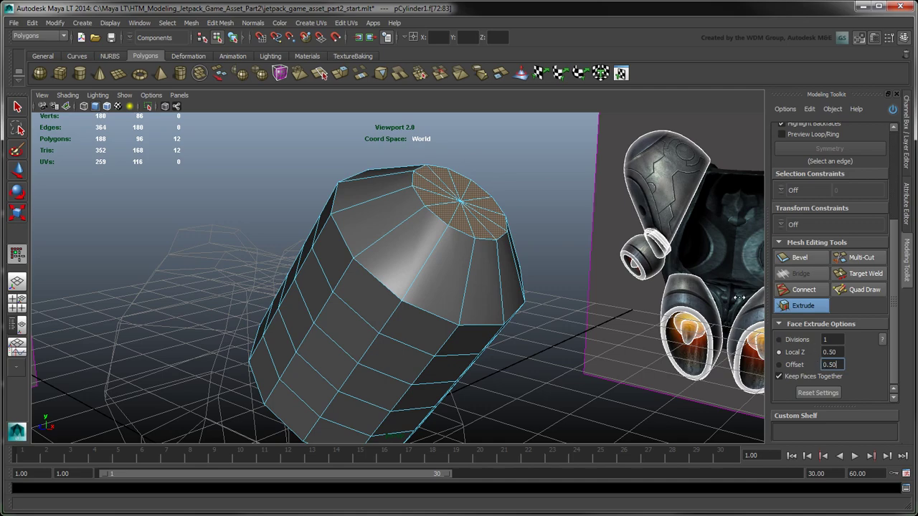
middle_click_drag(553, 209, 537, 231, "alt")
key("Return")
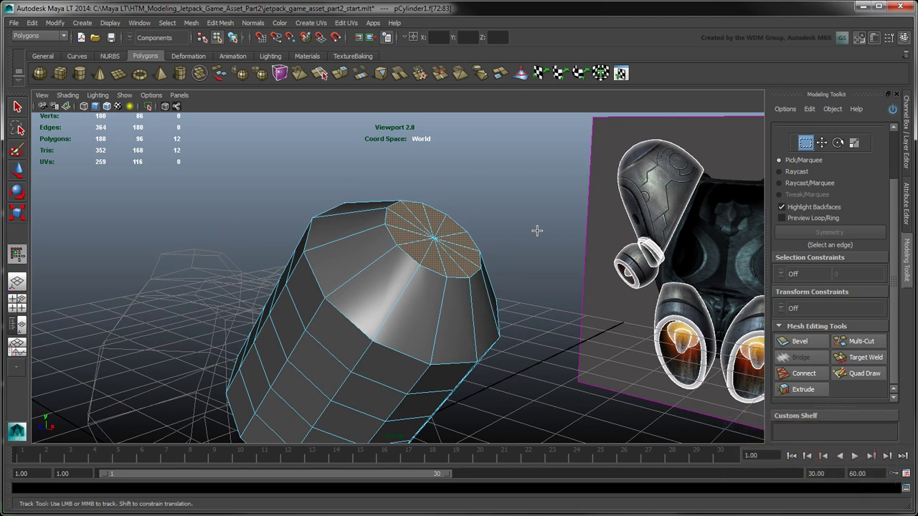
Step: Select the edge loop at the base of the extruded cap and ready it for scaling in the front view
left_click_drag(895, 213, 897, 153)
left_click(836, 162)
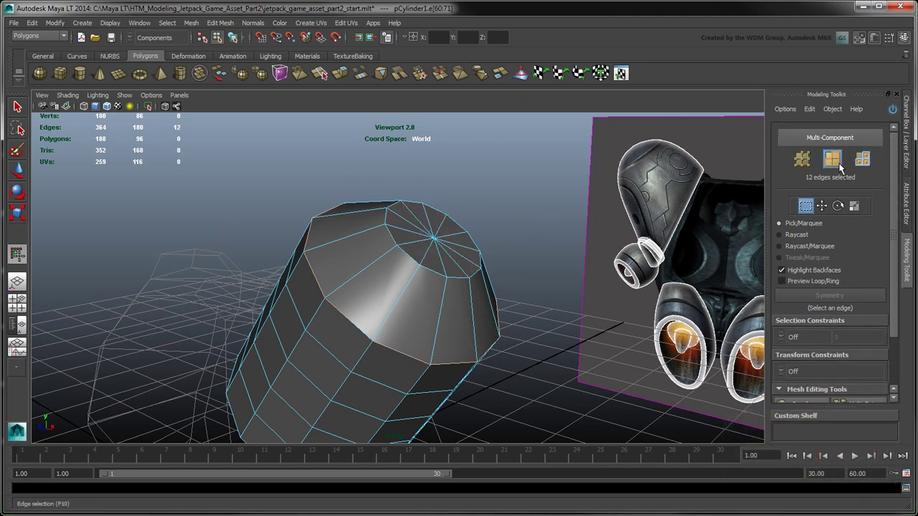
left_click(854, 206)
key("space")
key("space")
middle_click_drag(491, 283, 485, 273, "alt")
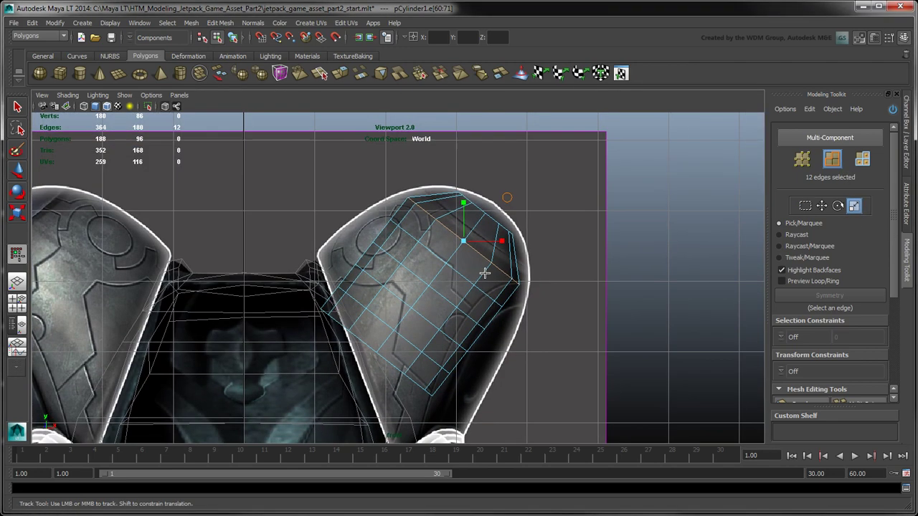
Step: Try scaling the upper two edge loops of the cylinder along the world axes in the front view
scroll(485, 272, "up", 2)
left_click_drag(521, 236, 556, 242)
key("ctrl+z")
left_click_drag(478, 195, 484, 144)
key("ctrl+z")
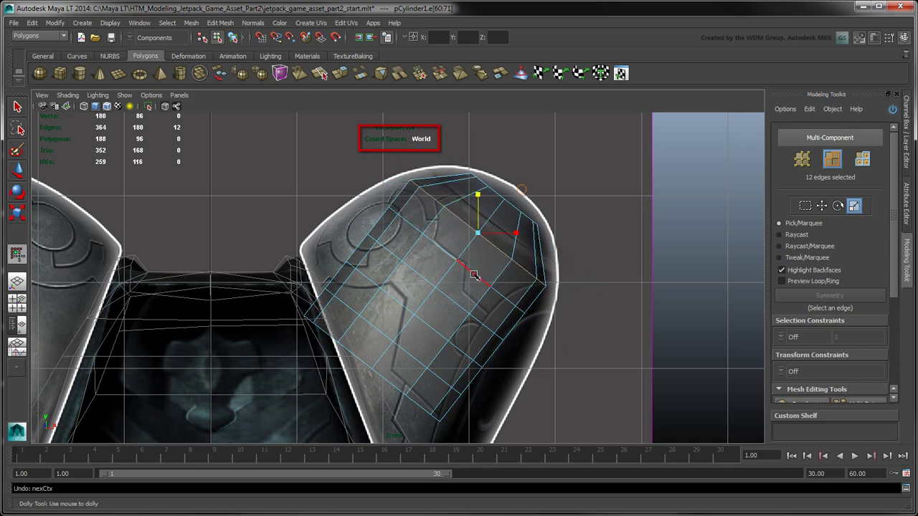
double_click(474, 274)
left_click_drag(498, 262, 546, 272)
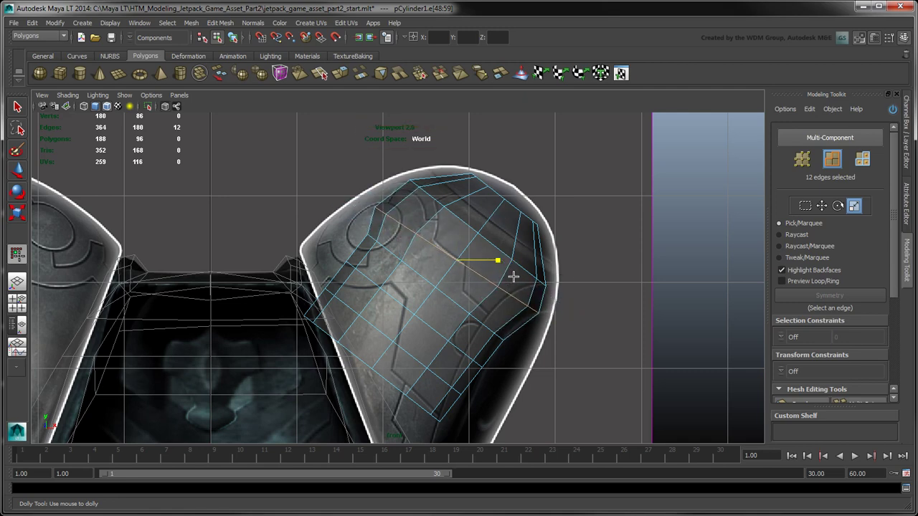
middle_click_drag(546, 273, 557, 277)
key("ctrl+z")
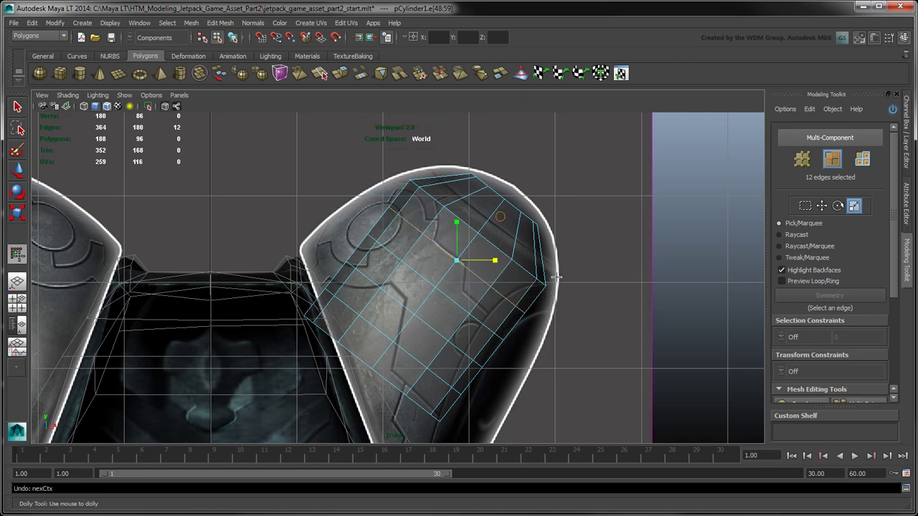
Step: Set the transform coordinate space to Object and scale the upper two edge loops along X toward the pod's outline
scroll(816, 344, "down", 5)
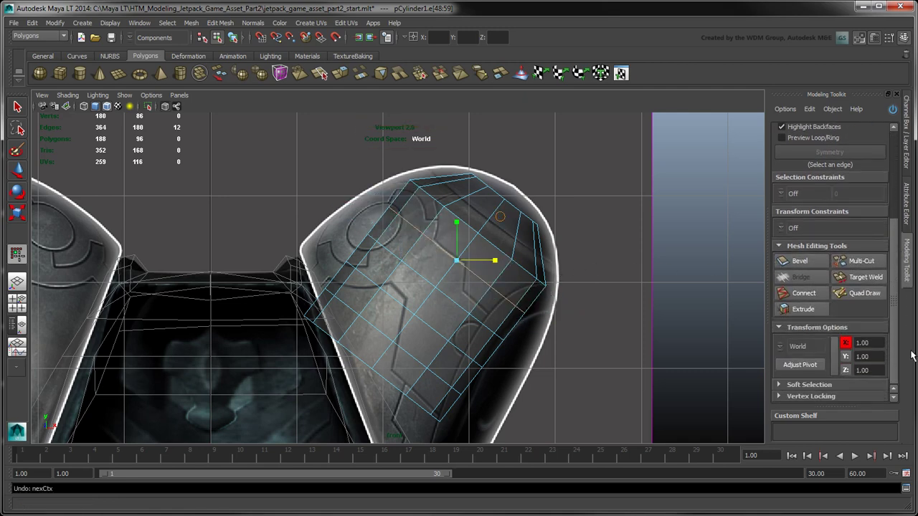
left_click(784, 351)
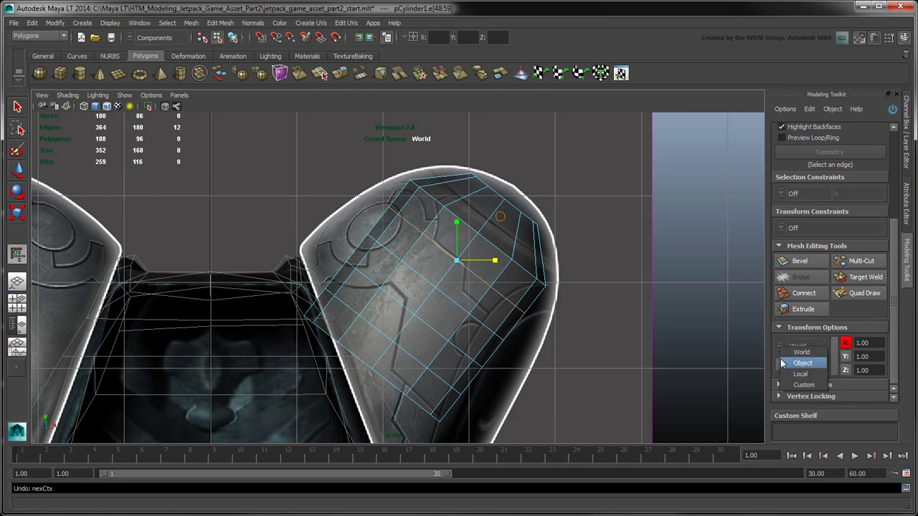
left_click(790, 366)
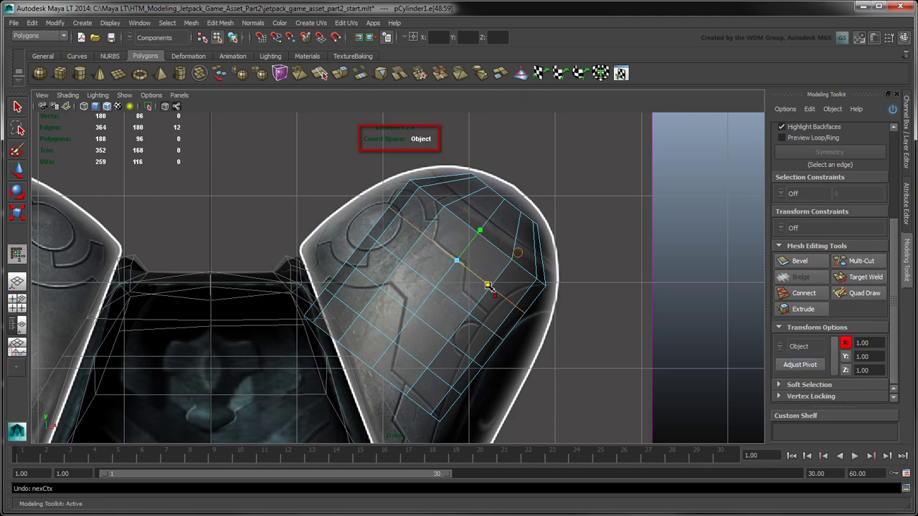
middle_click_drag(495, 291, 526, 316)
double_click(514, 262)
middle_click_drag(515, 262, 538, 280)
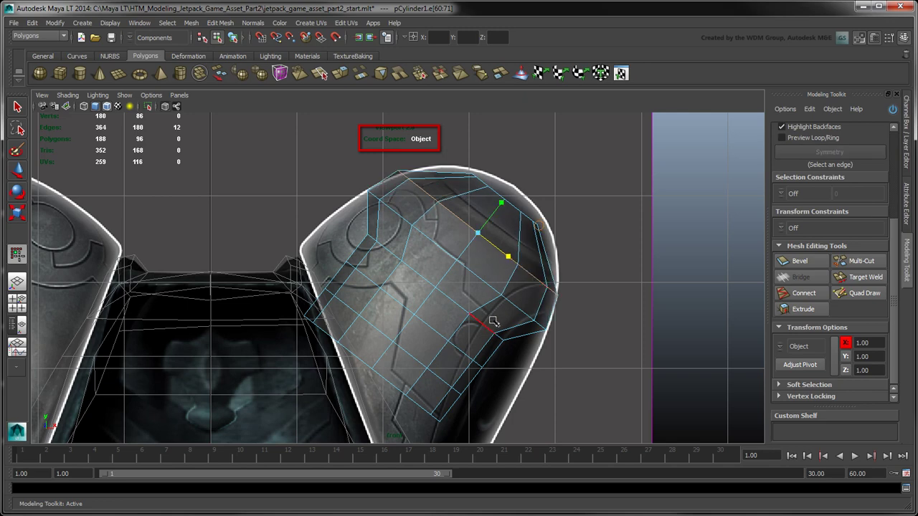
Step: Scale the remaining lower edge loops along the object X axis to widen the cylinder toward the reference outline
double_click(484, 324)
middle_click_drag(479, 324, 516, 312)
double_click(464, 268)
double_click(441, 294)
middle_click_drag(449, 300, 479, 324)
left_click(423, 322)
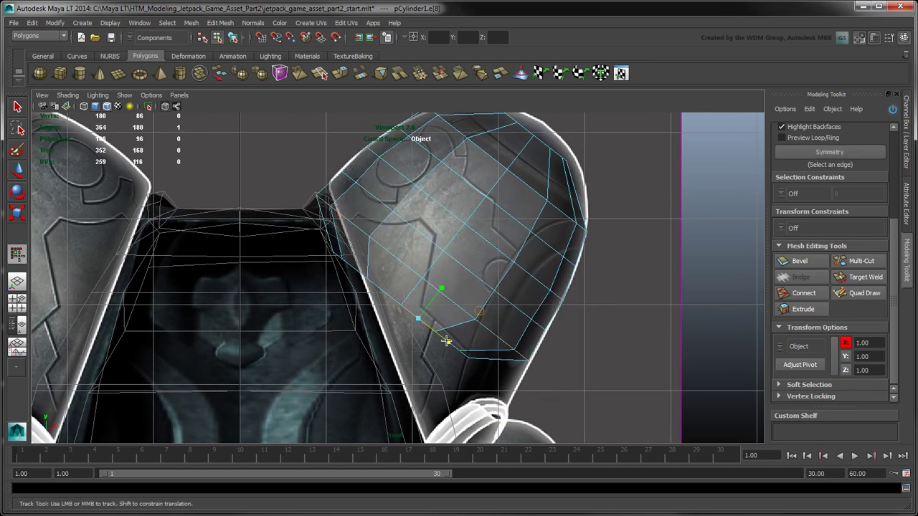
double_click(402, 311)
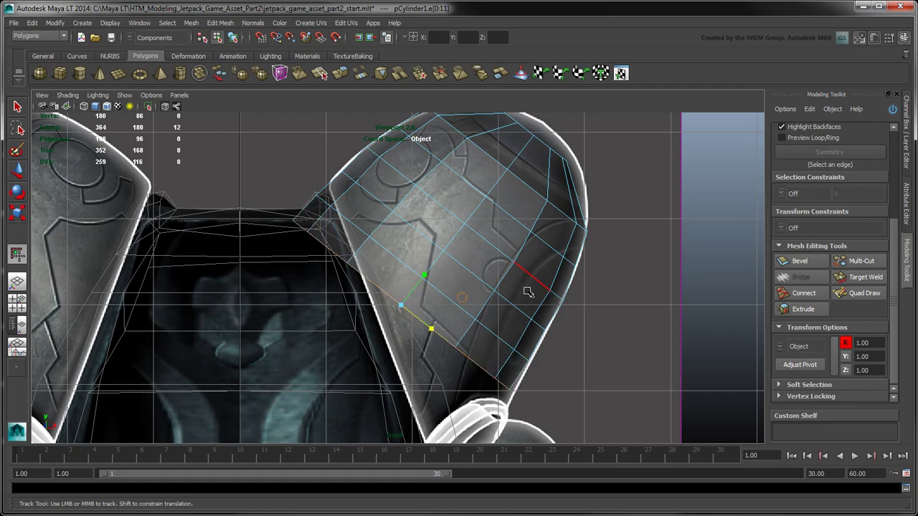
middle_click_drag(526, 293, 514, 342, "alt")
Step: Select all the cylinder's edges in the side view and move them along Z to centre them on the reference pod
key("space")
key("space")
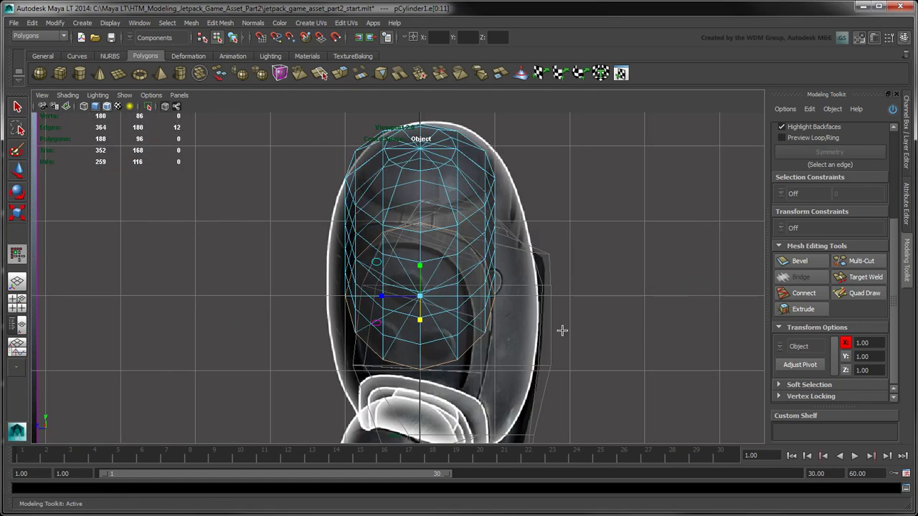
left_click_drag(444, 309, 543, 409)
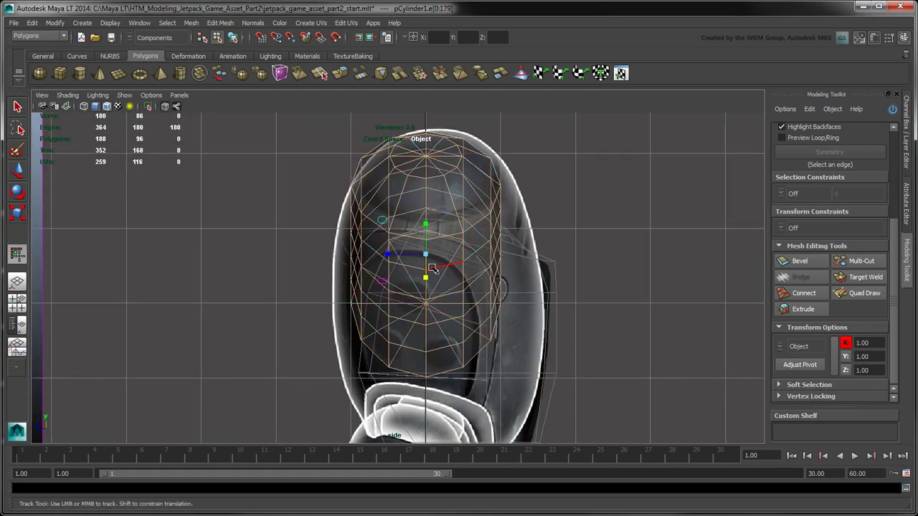
left_click_drag(895, 242, 888, 155)
left_click(822, 206)
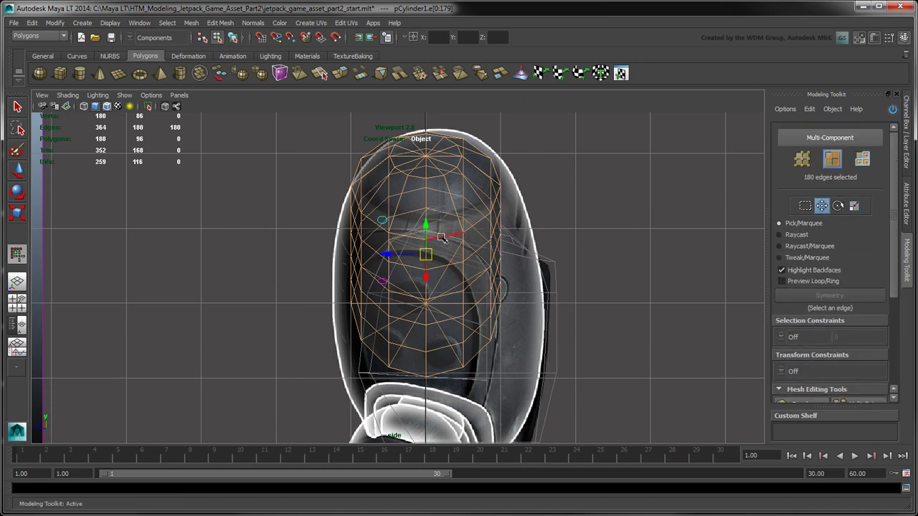
left_click_drag(391, 255, 406, 265)
Step: Scale individual edge loops along the object Z axis in the side view to match the reference pod's outline
left_click(854, 206)
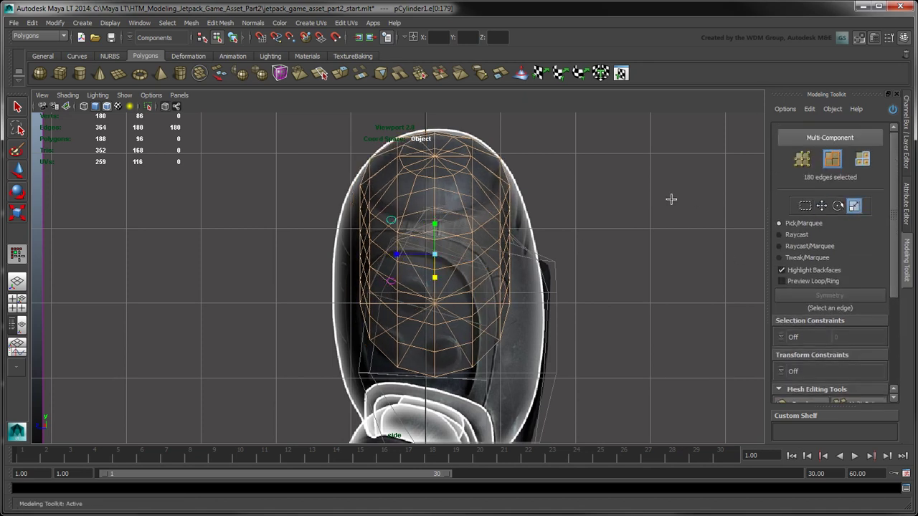
left_click(652, 195)
double_click(477, 356)
left_click_drag(402, 308, 367, 312)
double_click(452, 348)
left_click_drag(404, 287, 376, 288)
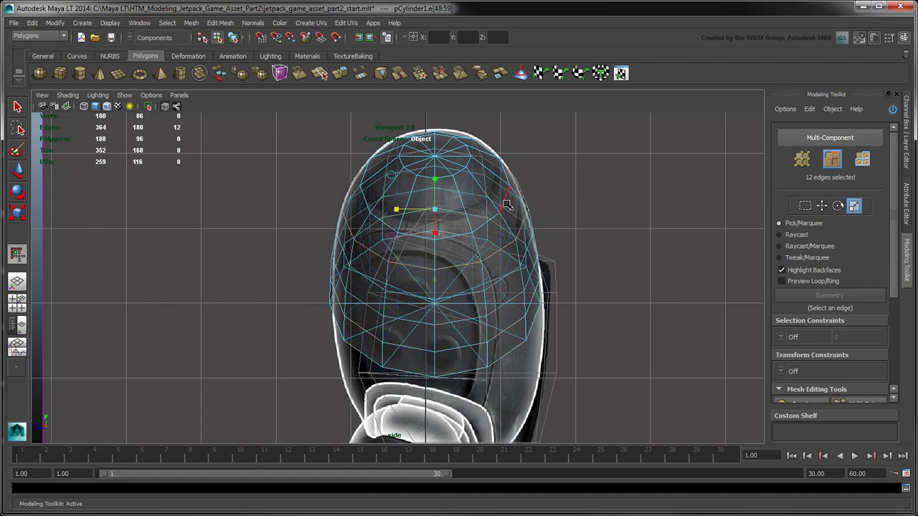
double_click(506, 177)
left_click_drag(400, 187, 401, 195)
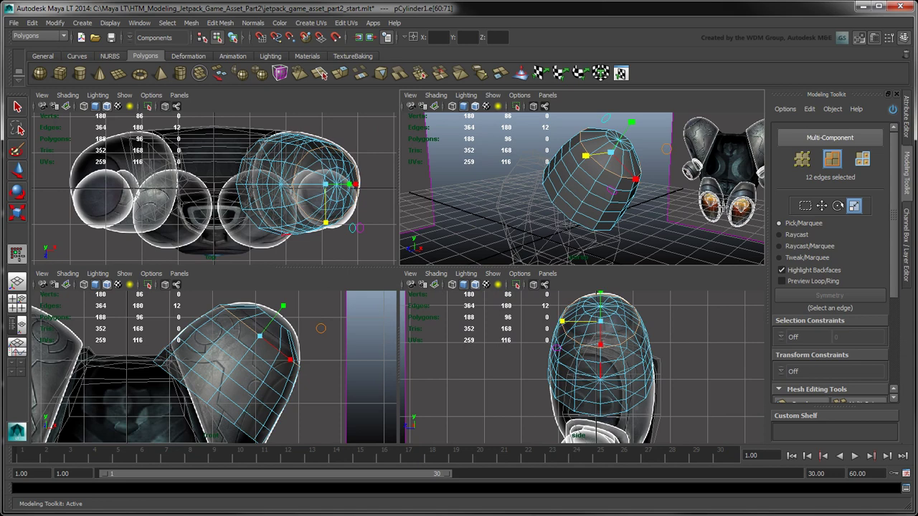
Step: Move the bottom edge loop down along the object Y axis in the front view to lengthen the pod
left_click(821, 207)
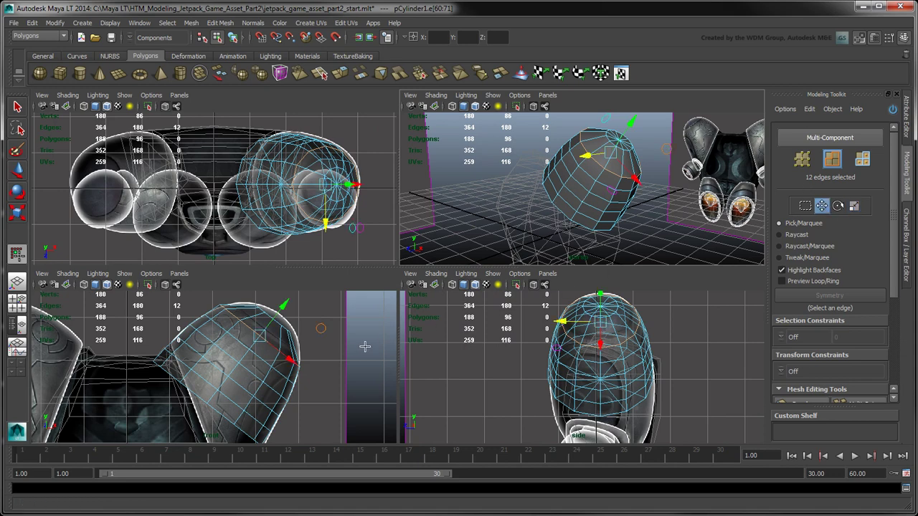
key("space")
middle_click_drag(452, 309, 467, 266, "alt")
double_click(421, 323)
left_click_drag(427, 287, 382, 343)
middle_click_drag(457, 307, 431, 274, "alt")
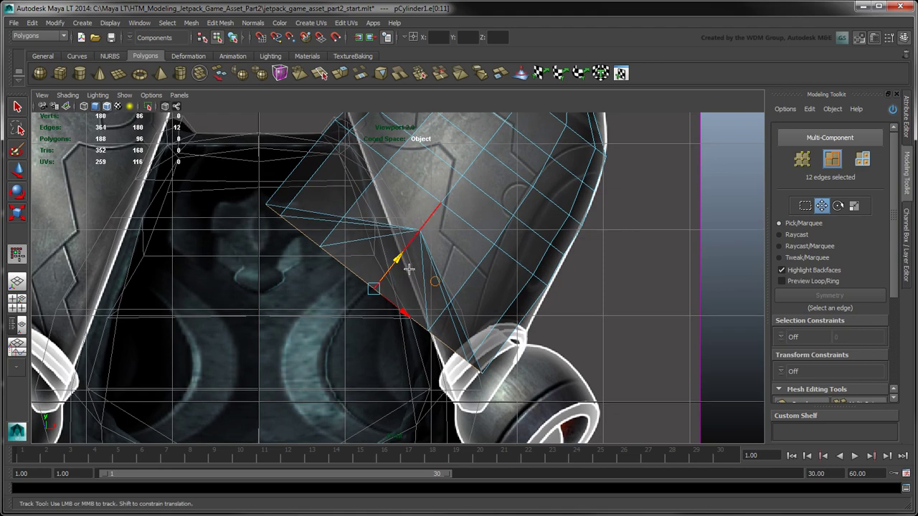
left_click_drag(404, 265, 380, 303)
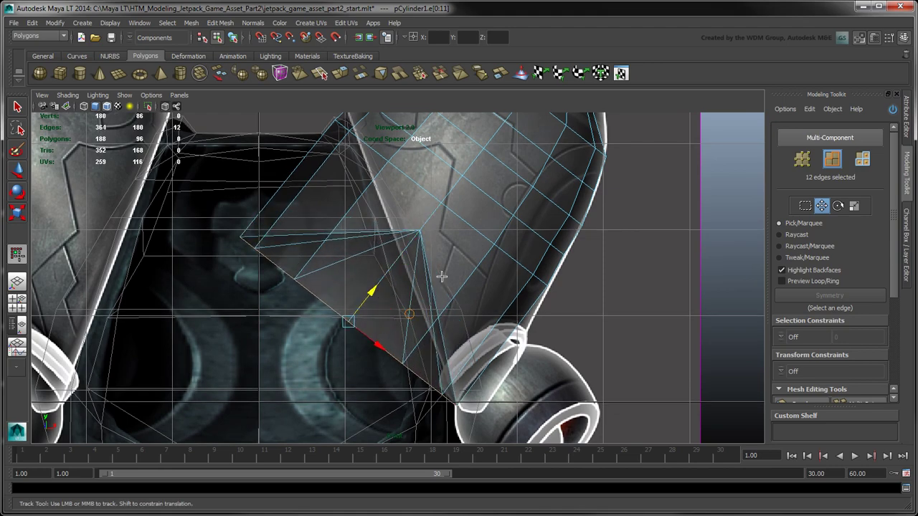
Step: Select the centre vertex of the pod's bottom cap, convert it to its surrounding faces and delete them
key("space")
key("space")
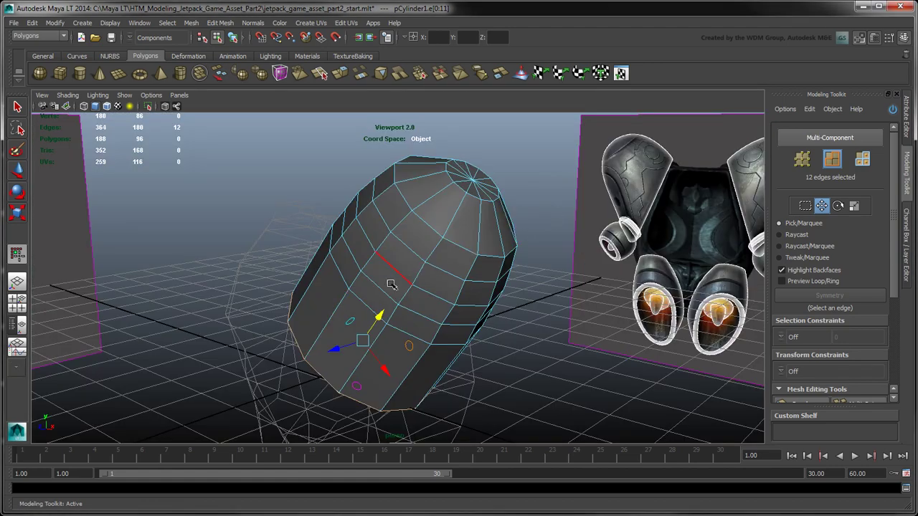
left_click_drag(385, 286, 681, 287, "alt")
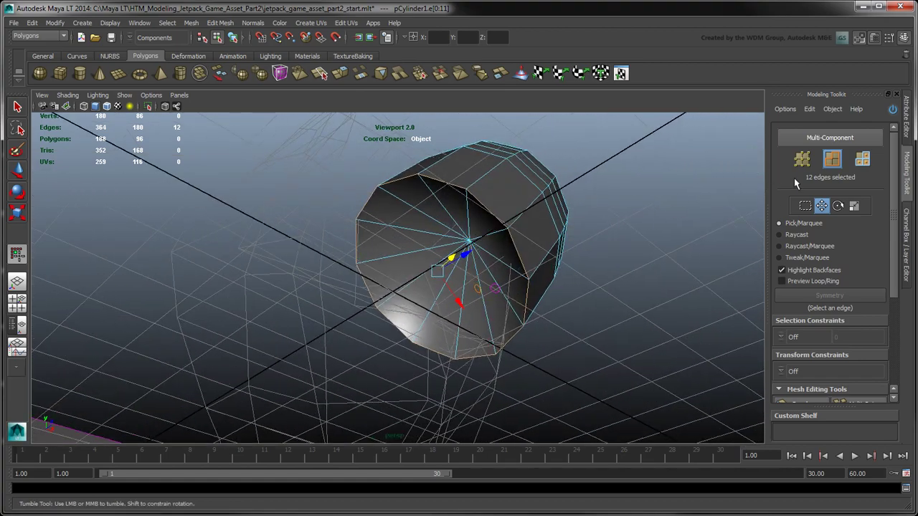
left_click(802, 158)
left_click(539, 180)
left_click(471, 245)
left_click(862, 158, "ctrl")
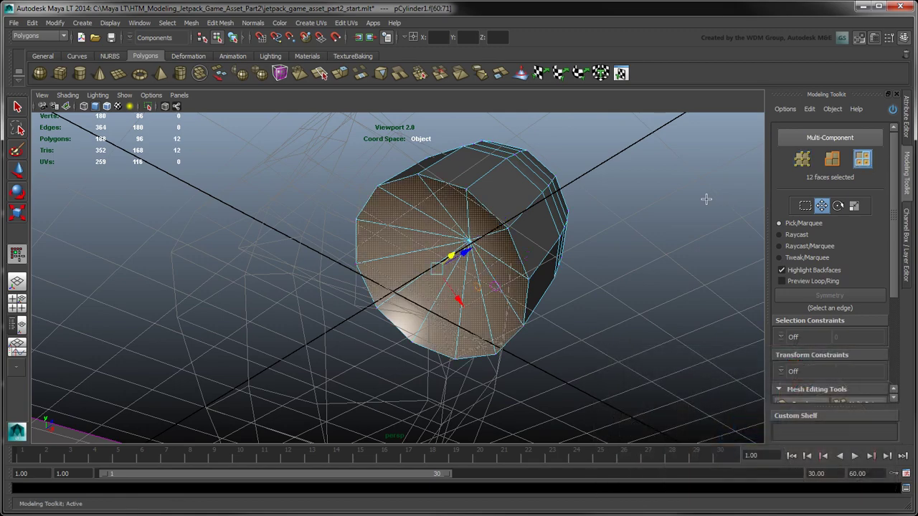
key("Delete")
Step: Select the lowest centre edge of the pod in the side view and turn on Symmetry across it
key("space")
left_click_drag(695, 197, 542, 241, "alt")
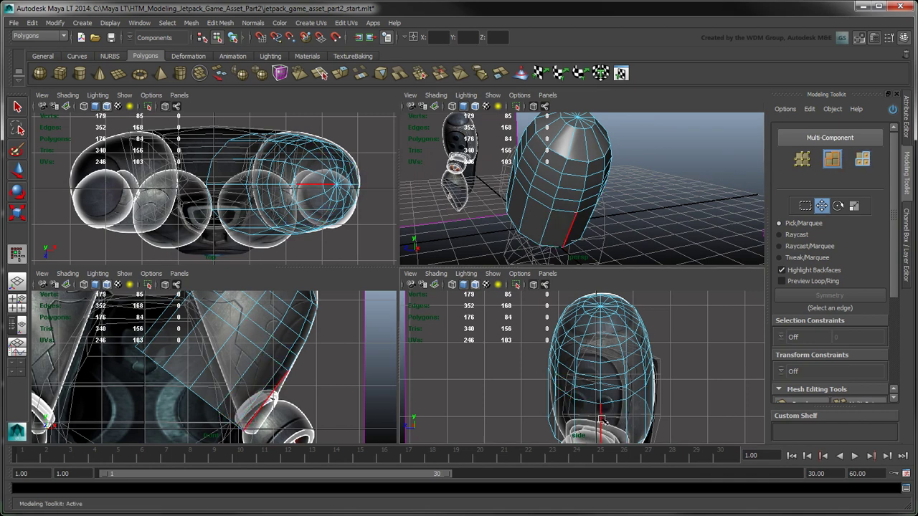
left_click(606, 424)
key("space")
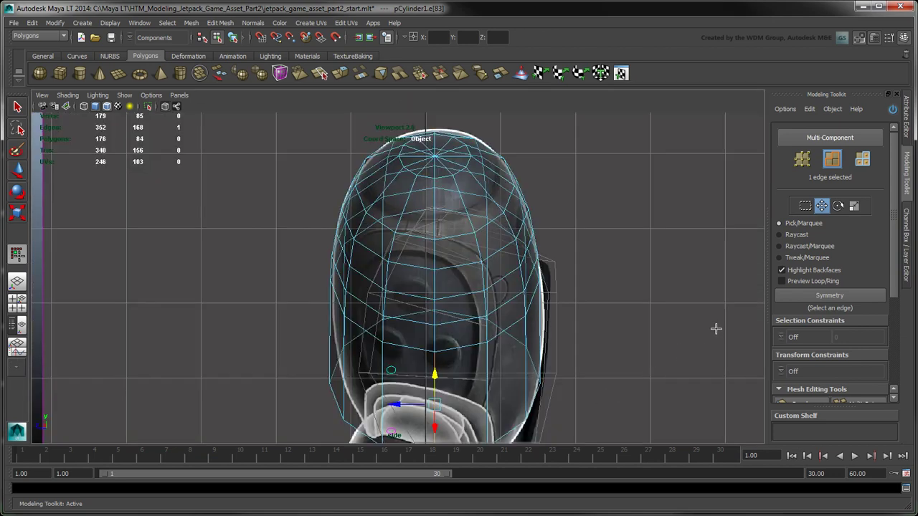
left_click(825, 295)
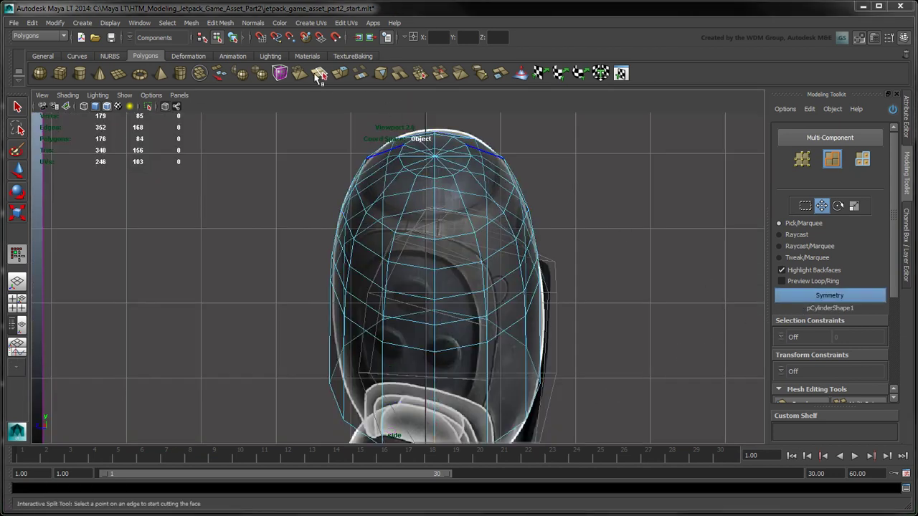
Step: Set the whole pod's Rotate Y to -11 in object mode and return to component selection
left_click(232, 37)
left_click(907, 229)
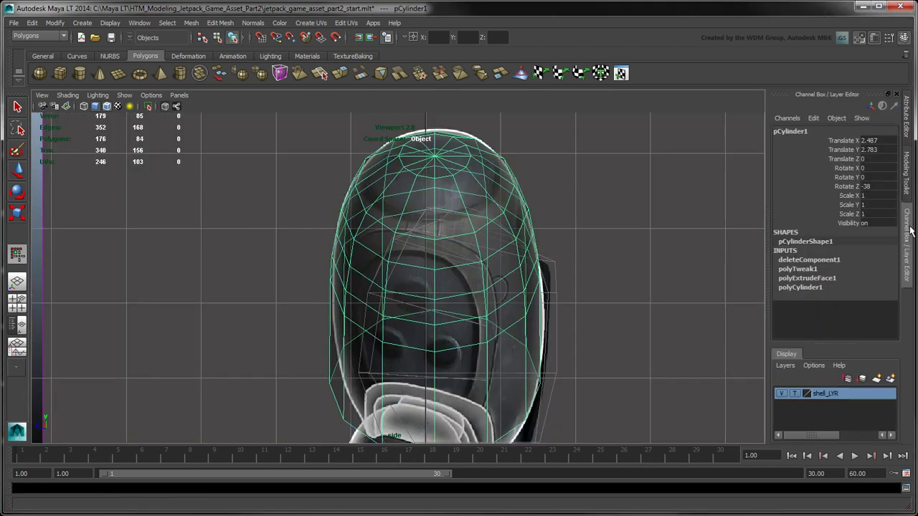
left_click(875, 179)
type("-11")
key("Return")
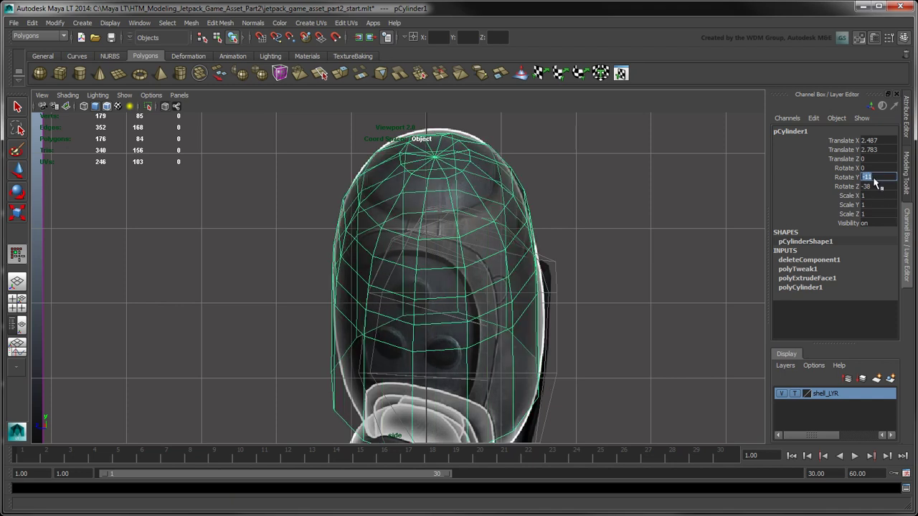
left_click(217, 38)
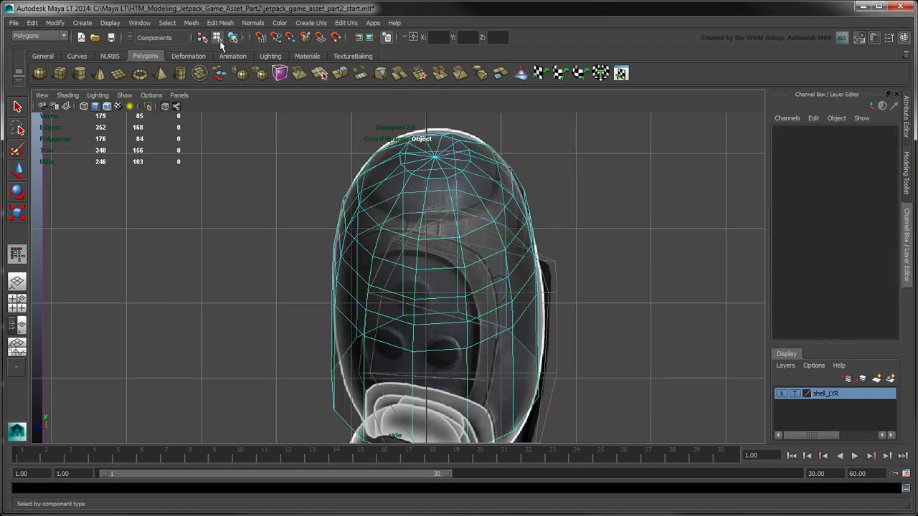
Step: Connect the three lowest vertical edges and the two flanking bottom edges on the pod's outer side with one segment in the perspective view
left_click(907, 172)
key("space")
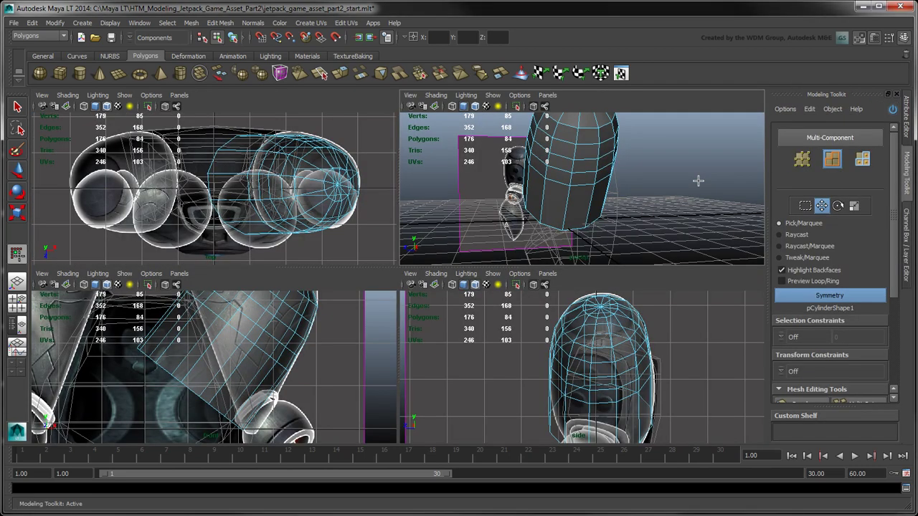
key("space")
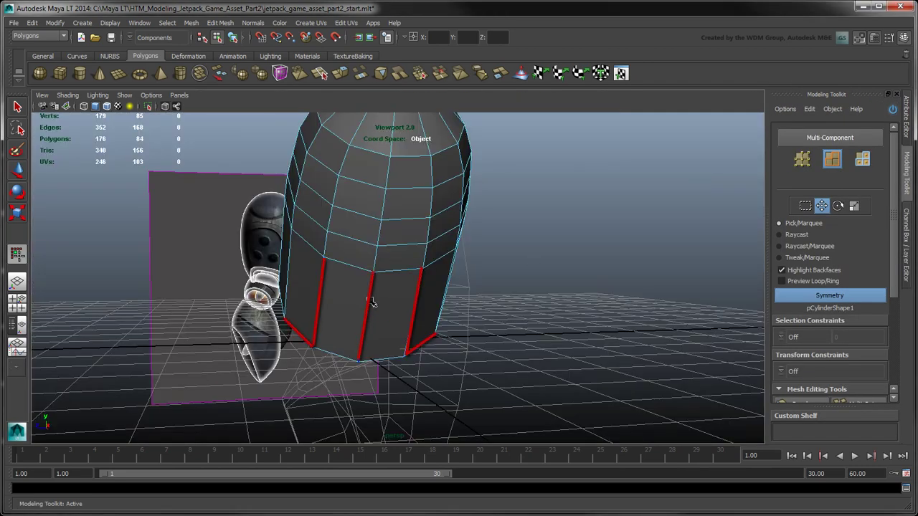
left_click(370, 302)
scroll(319, 315, "up", 3)
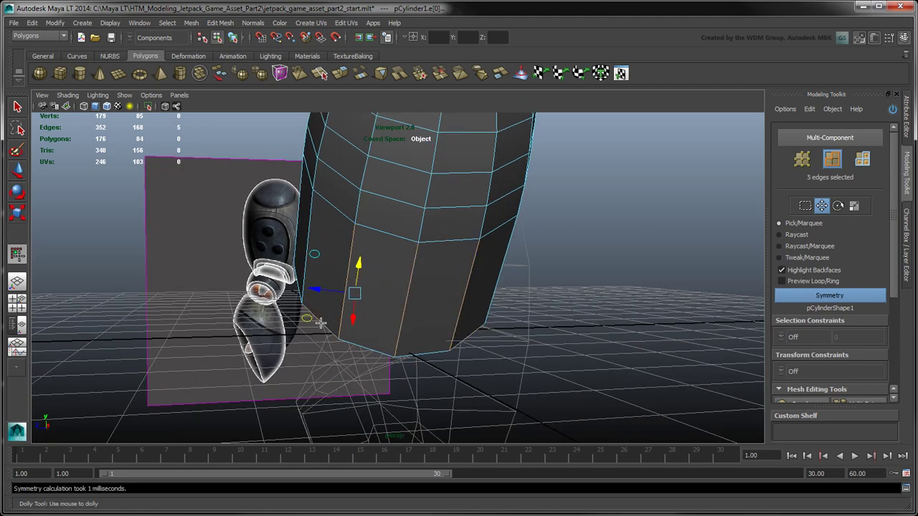
scroll(832, 287, "down", 5)
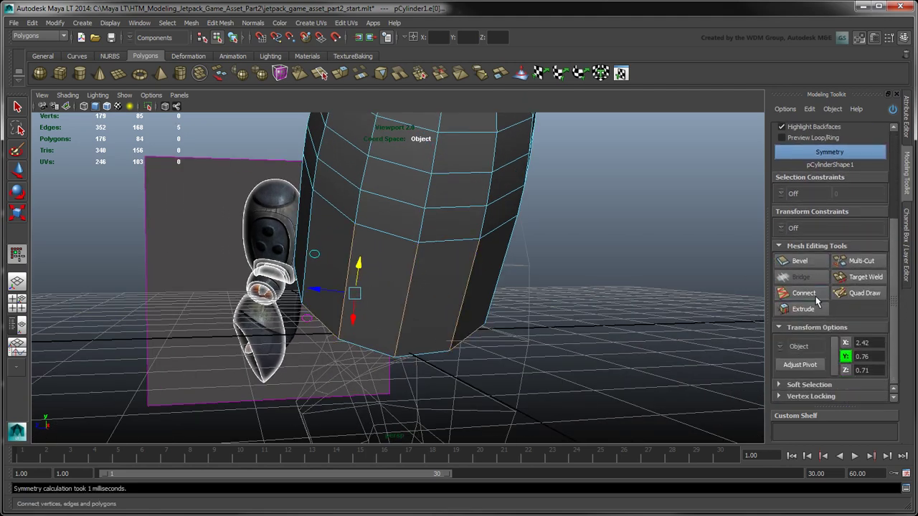
left_click(816, 300)
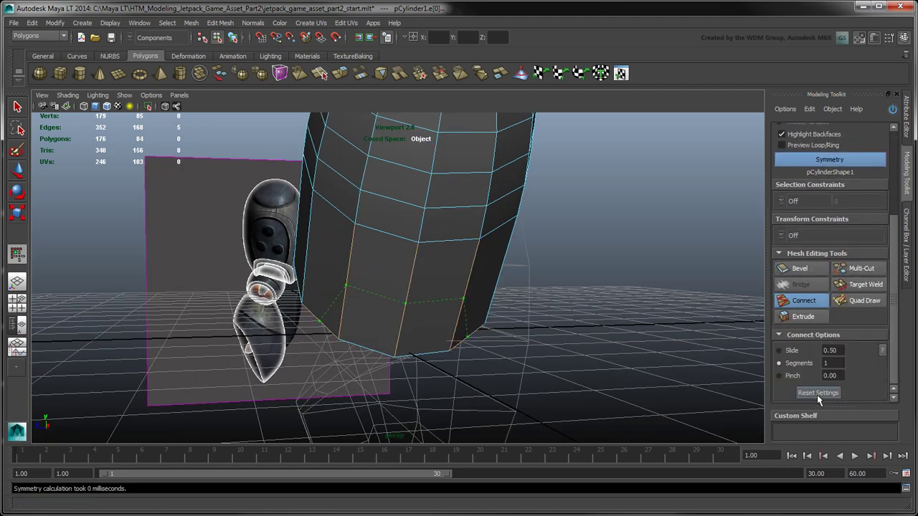
key("w")
middle_click_drag(693, 368, 711, 348, "alt")
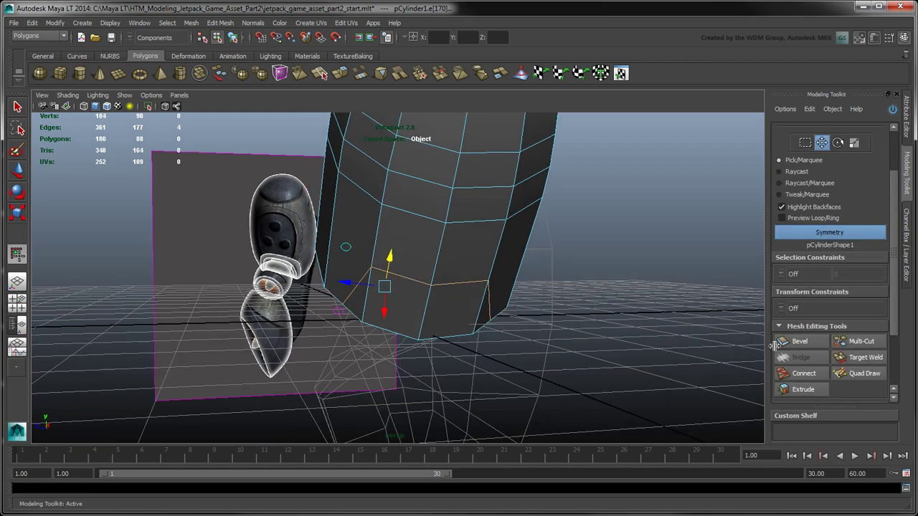
Step: Connect the outer segment of the new edge line to the corner vertex above it, mirrored by symmetry
left_click_drag(895, 311, 894, 231)
left_click_drag(502, 319, 617, 337, "alt")
middle_click_drag(617, 338, 614, 360, "alt")
left_click(397, 319)
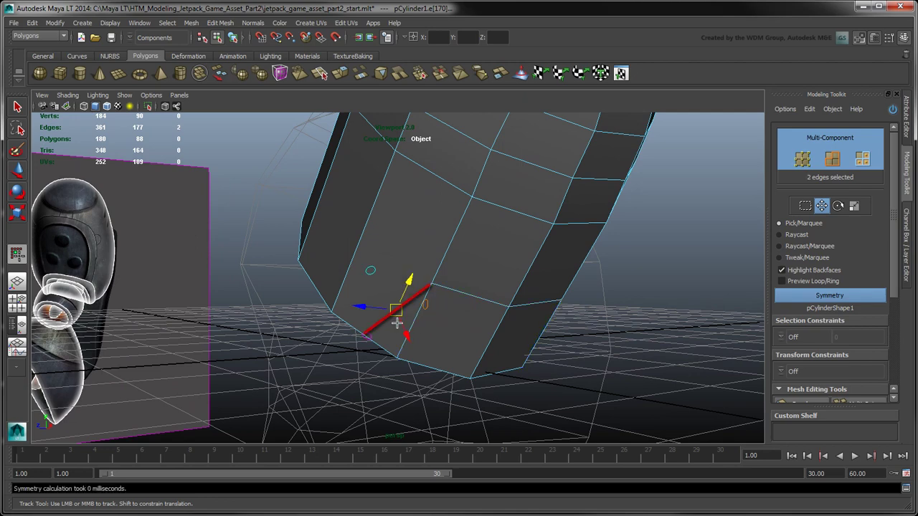
left_click(395, 152, "shift")
scroll(825, 286, "down", 4)
left_click(809, 316)
left_click(813, 323)
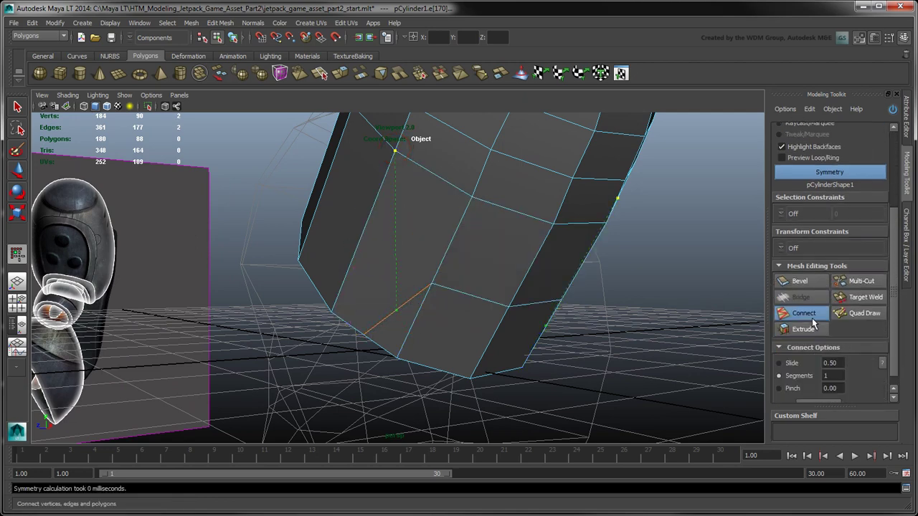
left_click(813, 323)
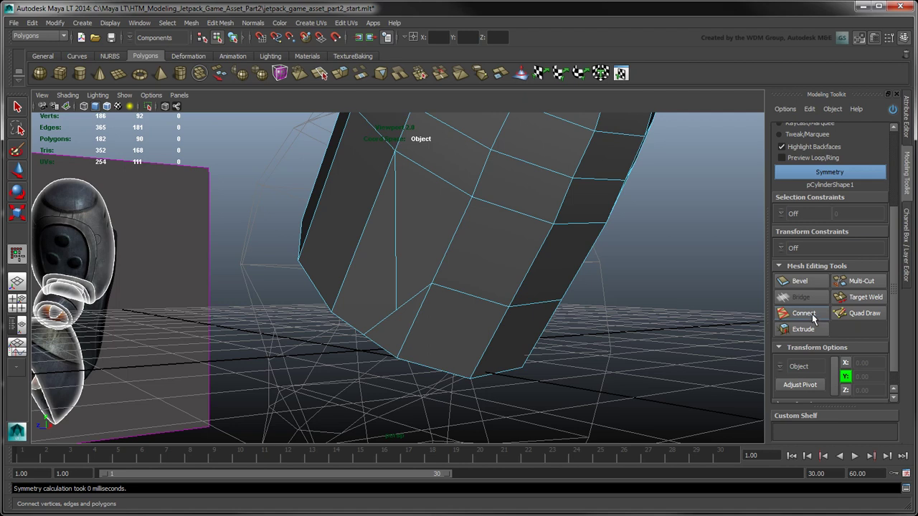
Step: With the Edge transform constraint, slide the new line's vertices up along their edges into a rounded arch, and set the constraint back to Off
left_click(789, 248)
left_click(794, 262)
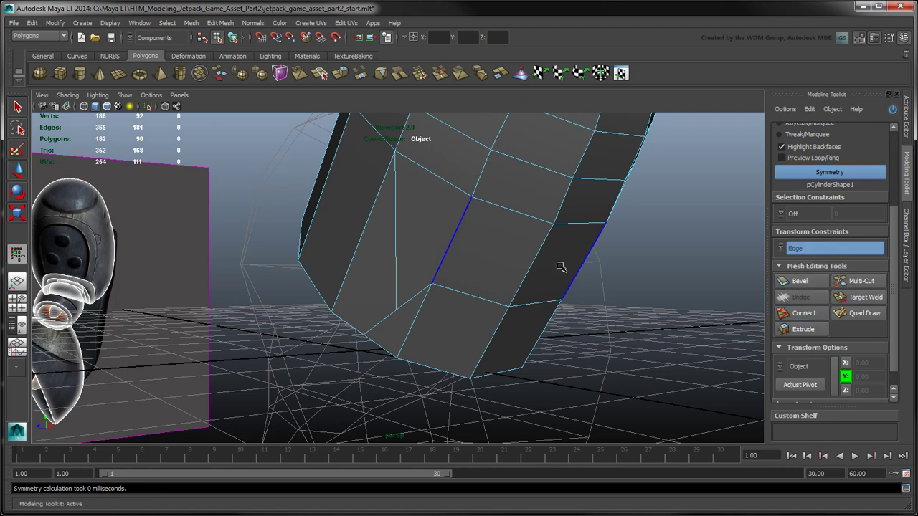
left_click(397, 310)
left_click_drag(398, 310, 455, 271)
left_click(432, 284)
left_click(509, 307)
left_click_drag(513, 310, 536, 267)
left_click_drag(567, 331, 545, 328, "alt")
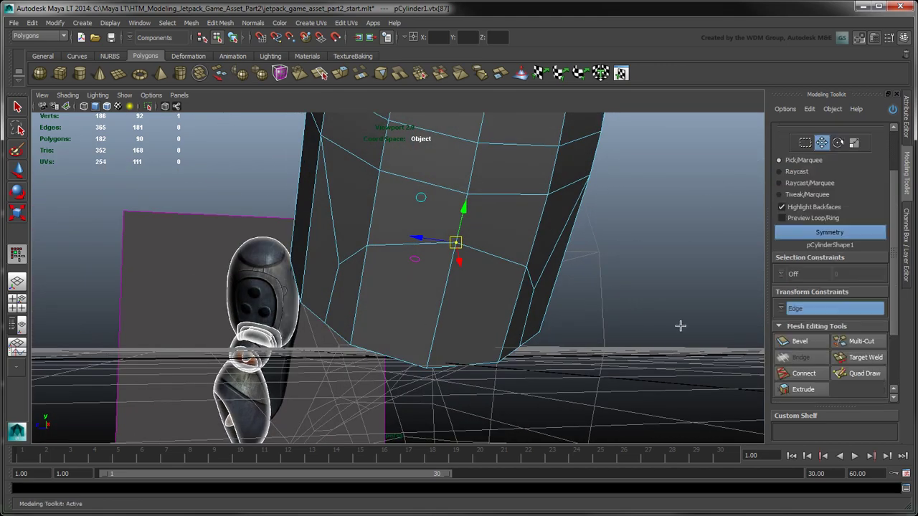
left_click(794, 309)
left_click(796, 324)
left_click_drag(897, 279, 899, 219)
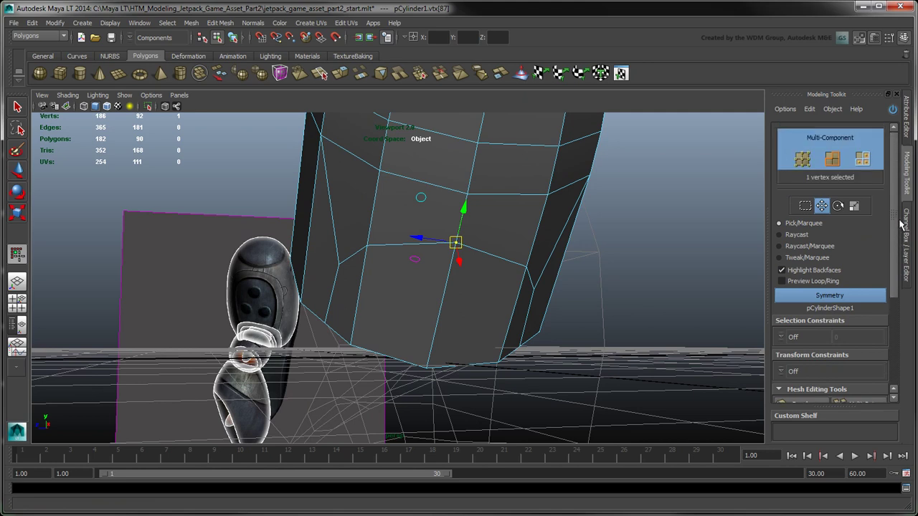
Step: Extrude the four faces under the arch and move them outward along the object X axis in the front view to match the reference
left_click(863, 159)
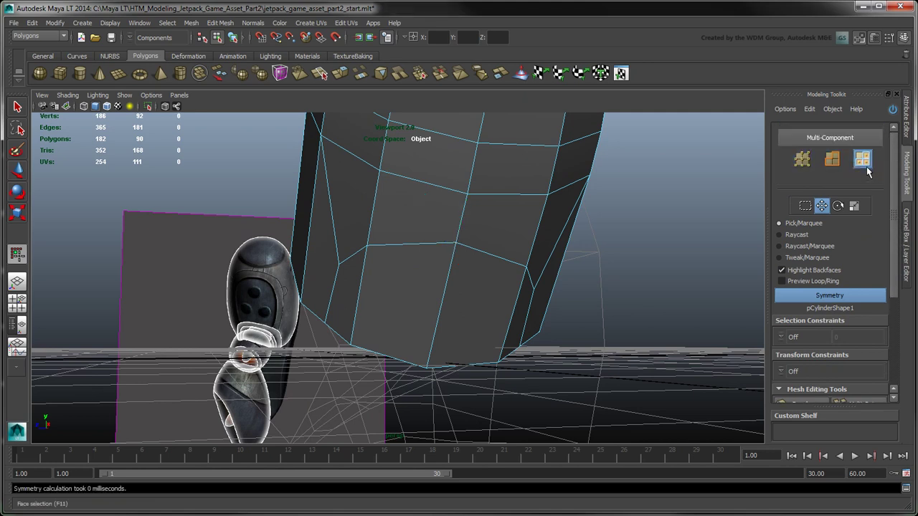
left_click(523, 317)
left_click(461, 280, "shift")
left_click_drag(894, 244, 902, 331)
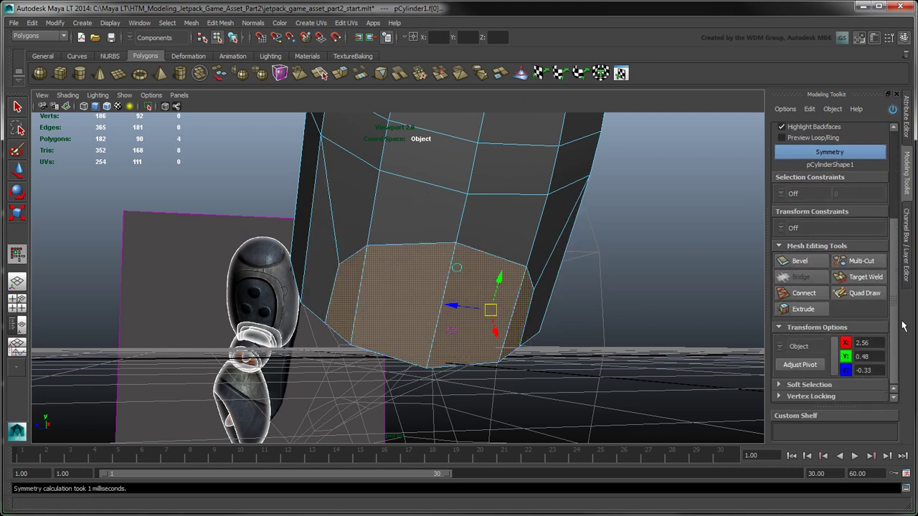
left_click(817, 311)
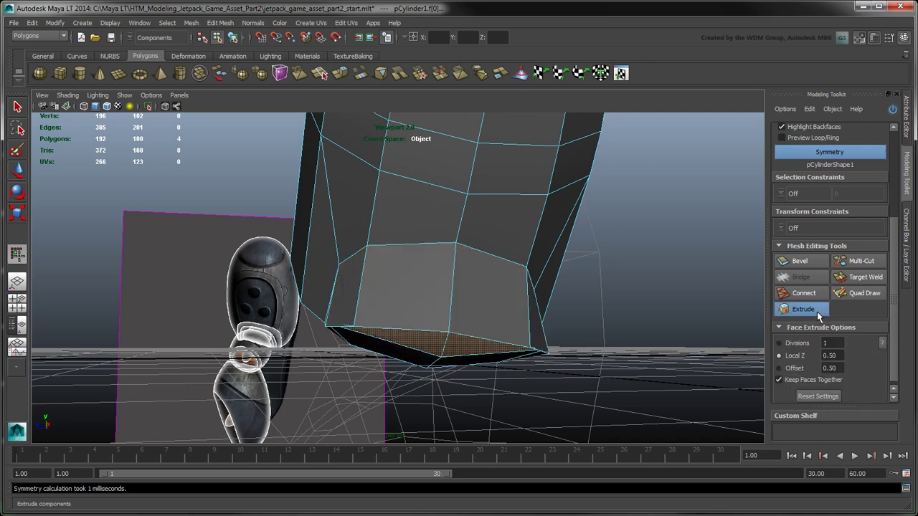
key("space")
key("space")
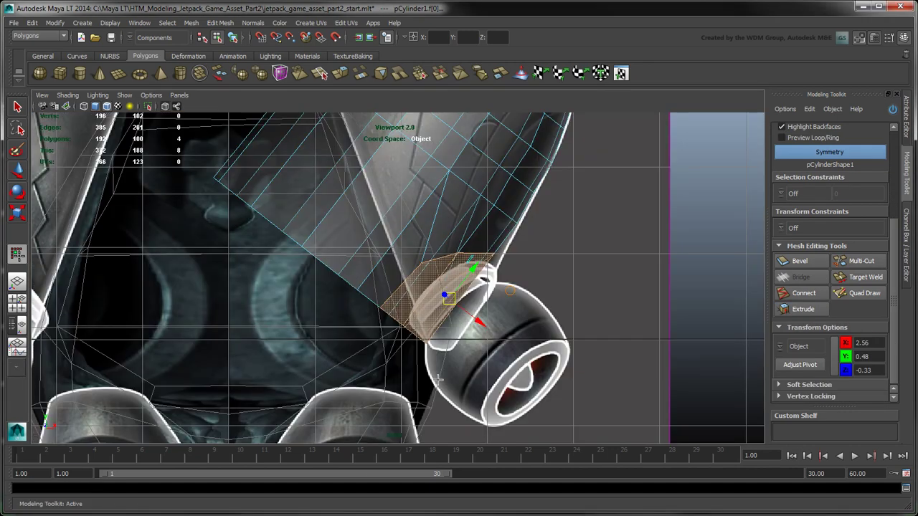
left_click_drag(482, 327, 504, 346)
key("space")
key("space")
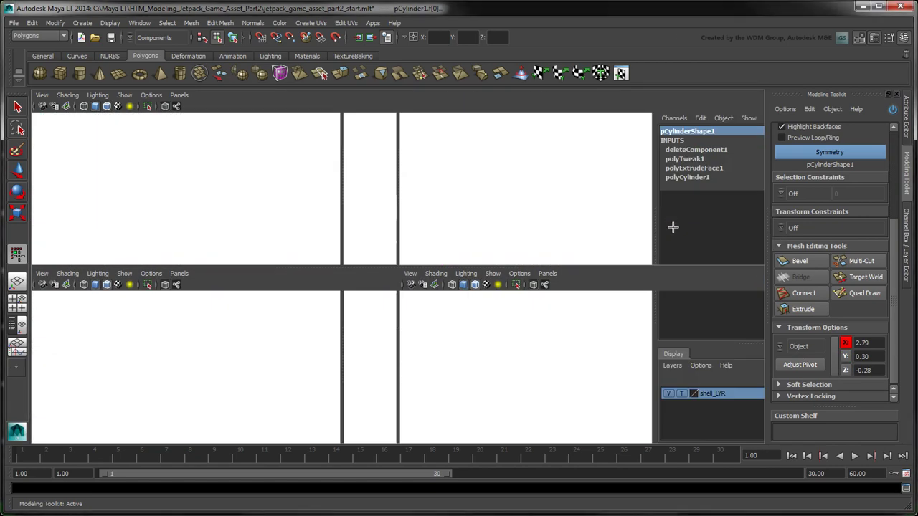
Step: Extrude the protruding faces again with an Offset of 0.15 to inset them
left_click(817, 315)
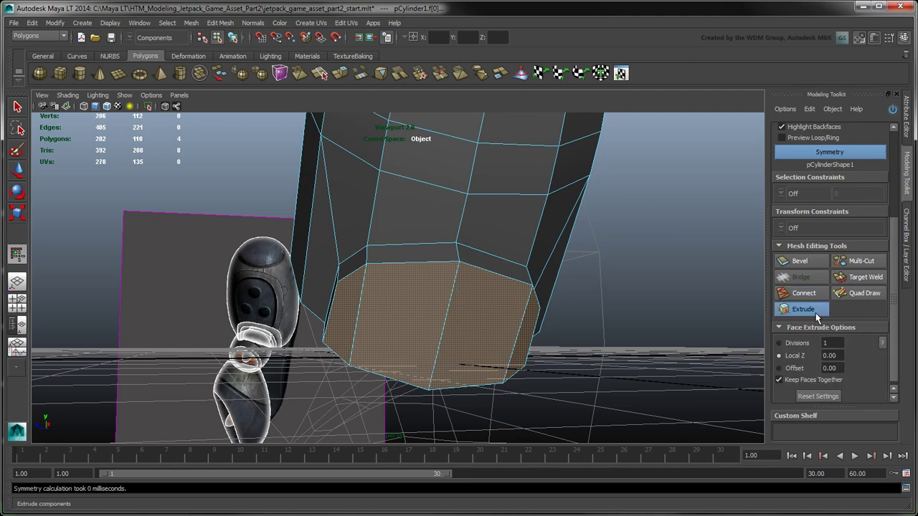
left_click(826, 368)
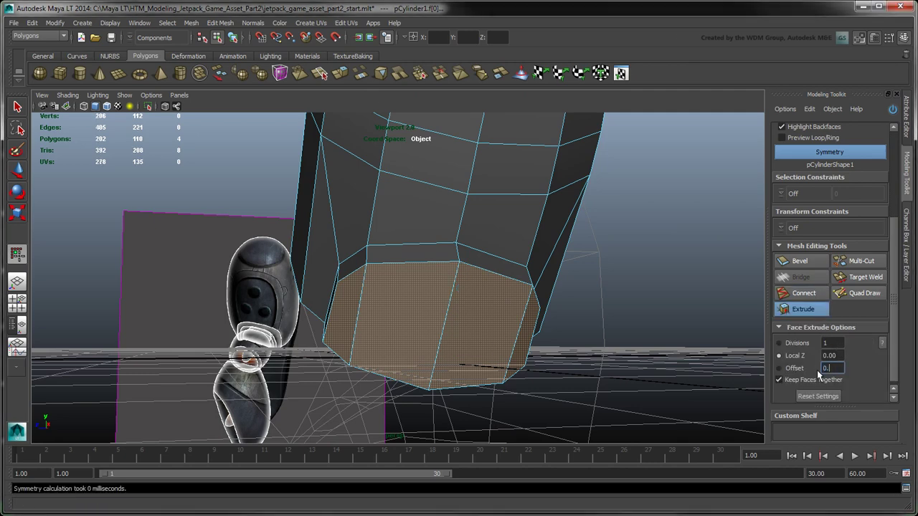
key("Return")
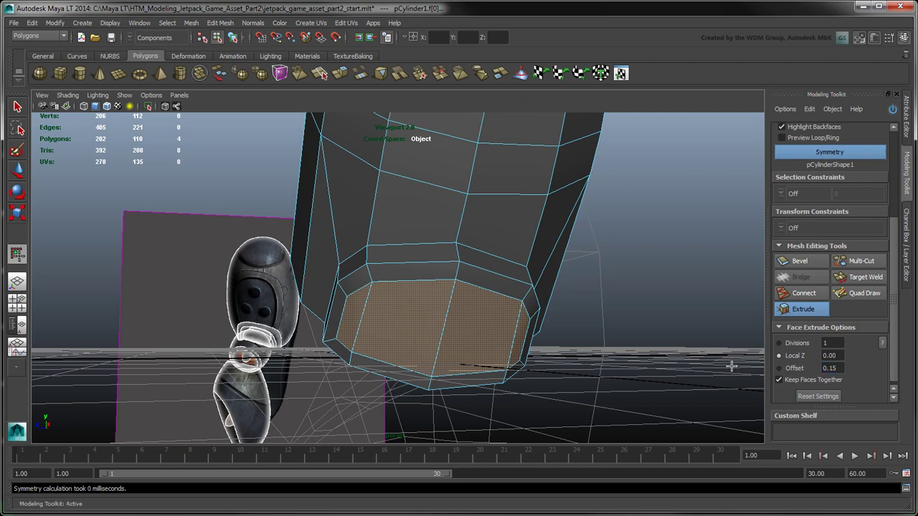
key("w")
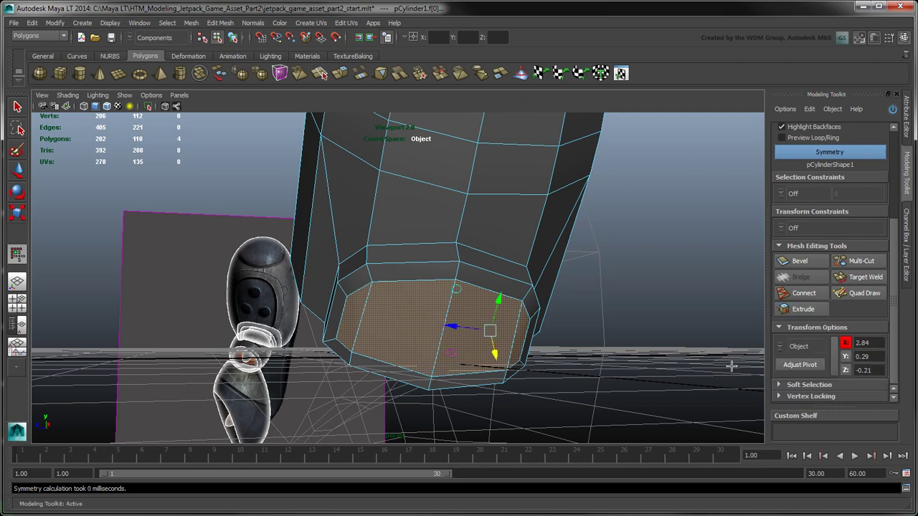
Step: Extrude the inset faces once more with an Offset of 0.10
left_click(810, 315)
left_click(835, 368)
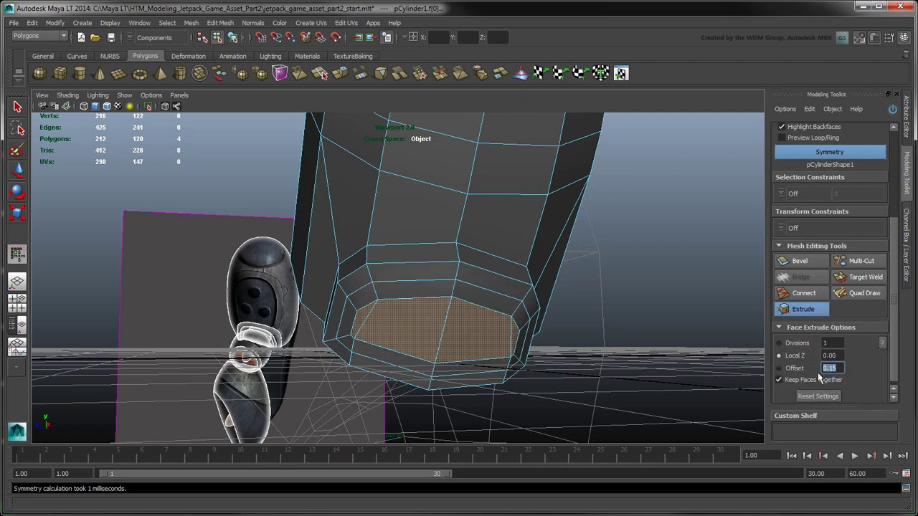
type("0.10")
key("Return")
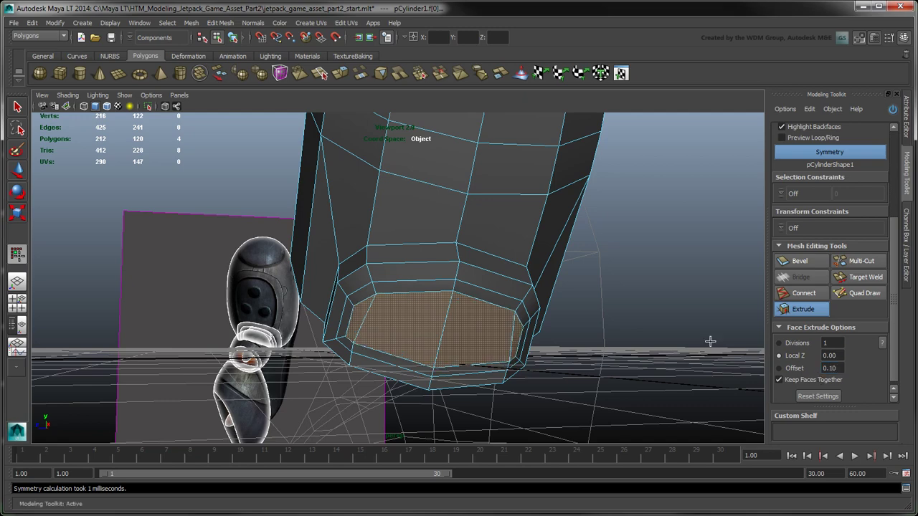
key("w")
Step: Push the innermost faces back into the pod along the object X axis in the front view to form a recess
key("space")
key("space")
left_click_drag(506, 341, 496, 337)
key("space")
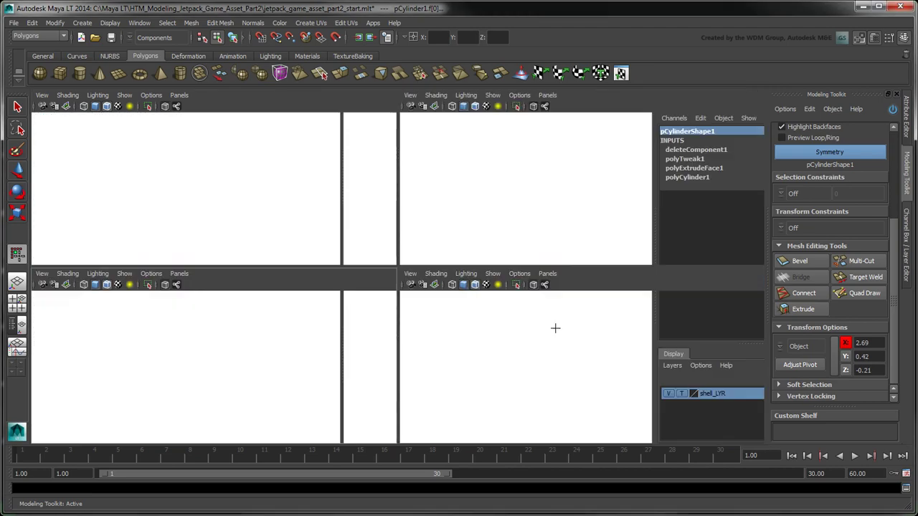
key("space")
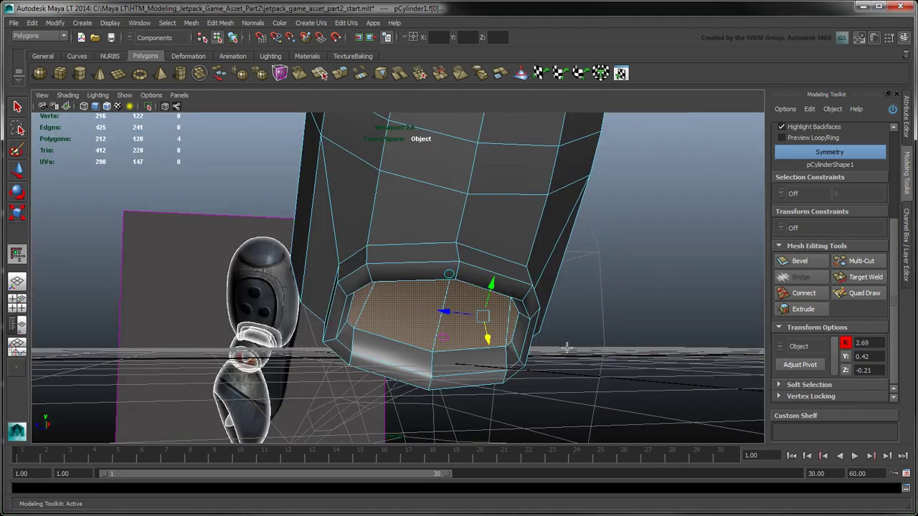
Step: Select the thin rim and underside faces along the lower edge of the extruded section and delete them
left_click(516, 363)
left_click(514, 379, "shift")
left_click(459, 379, "shift")
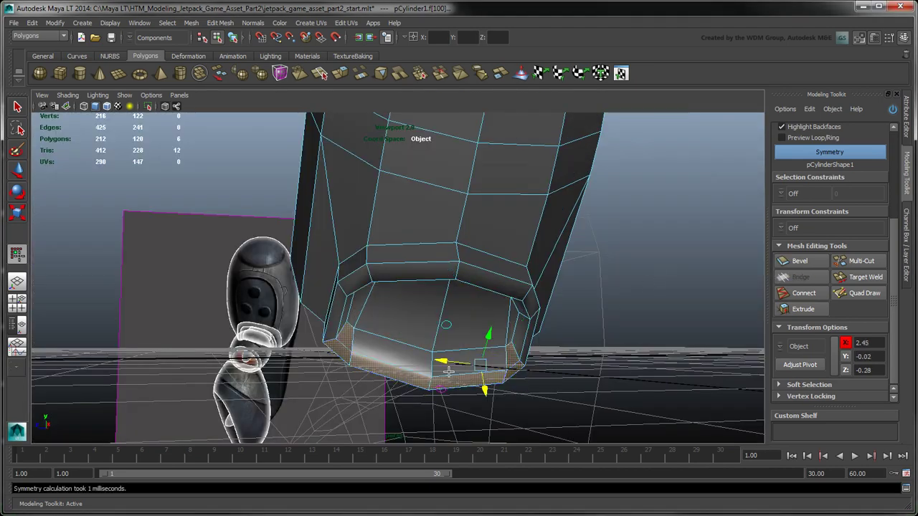
left_click(403, 364, "shift")
left_click_drag(437, 368, 461, 328, "alt")
left_click(409, 225, "shift")
left_click(384, 219, "shift")
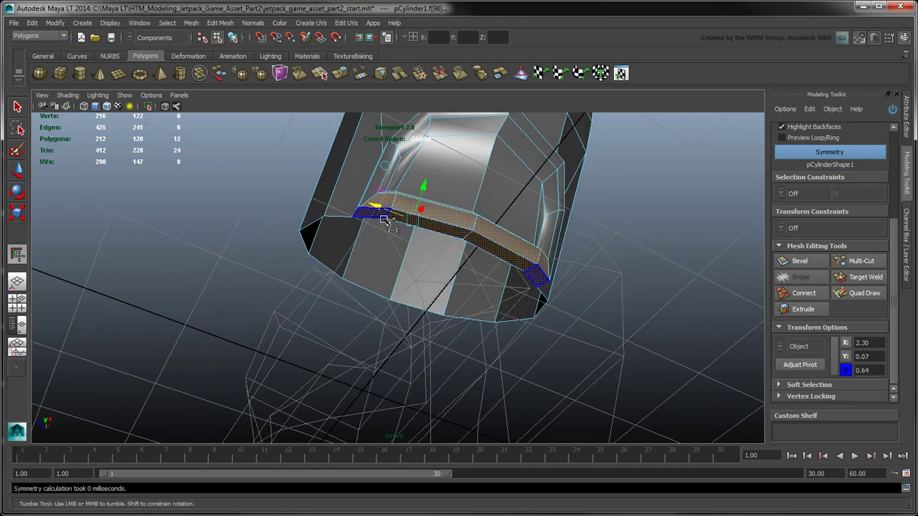
key("Delete")
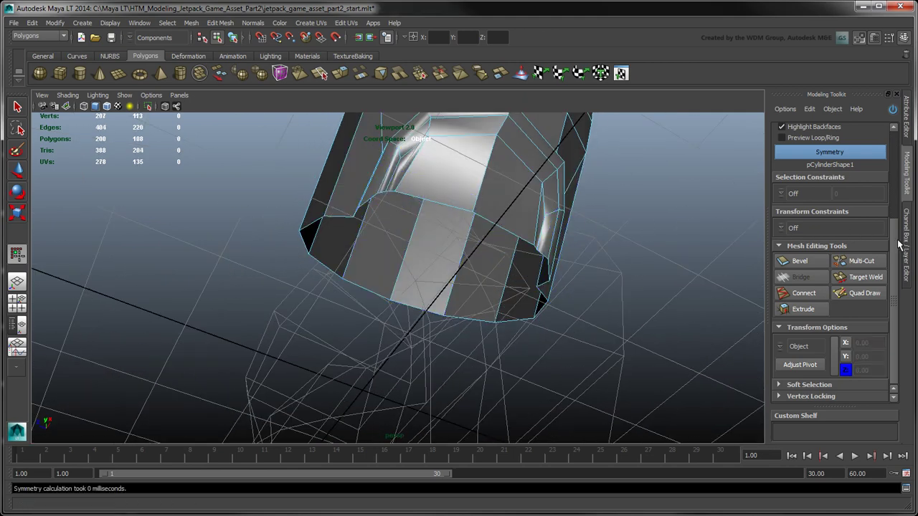
Step: Select the pod's bottom border edge loop and scale it flat along the object Y axis
left_click_drag(898, 244, 900, 150)
left_click(832, 158)
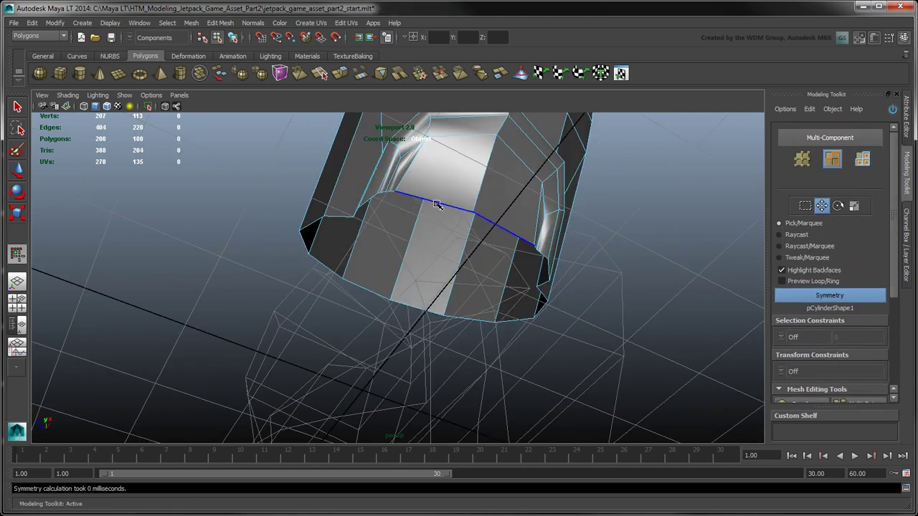
double_click(439, 203)
left_click_drag(444, 206, 383, 328, "alt")
left_click(854, 207)
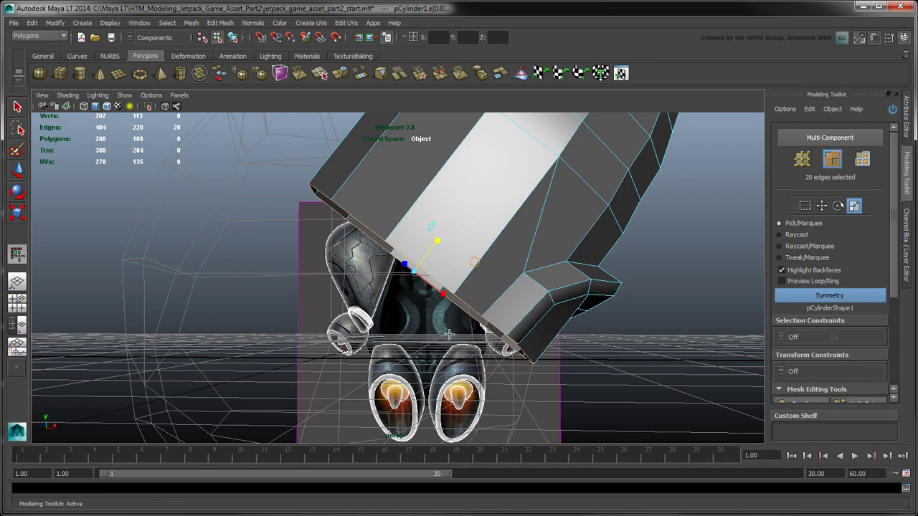
Step: Delete the vertical edge near the side of the recessed panel, along with its symmetric counterpart and their vertices
left_click_drag(449, 335, 342, 290, "alt")
key("ctrl+Delete")
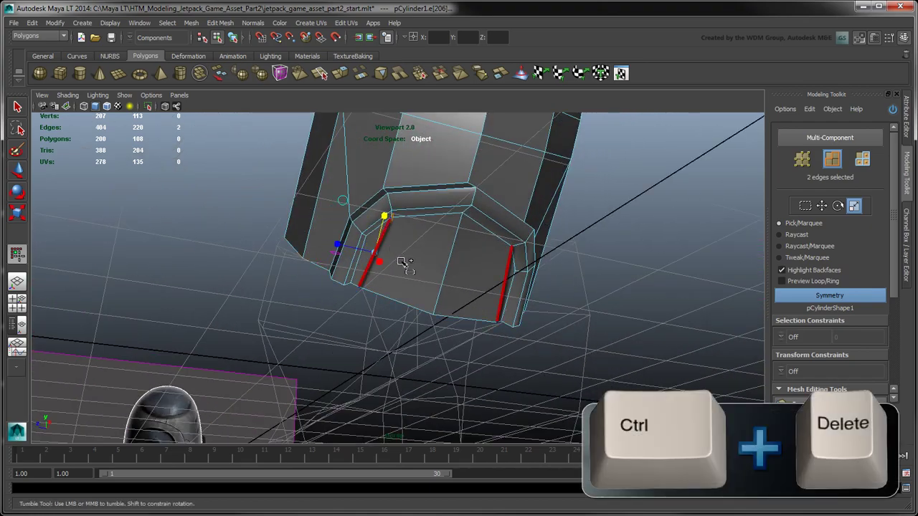
key("ctrl+Delete")
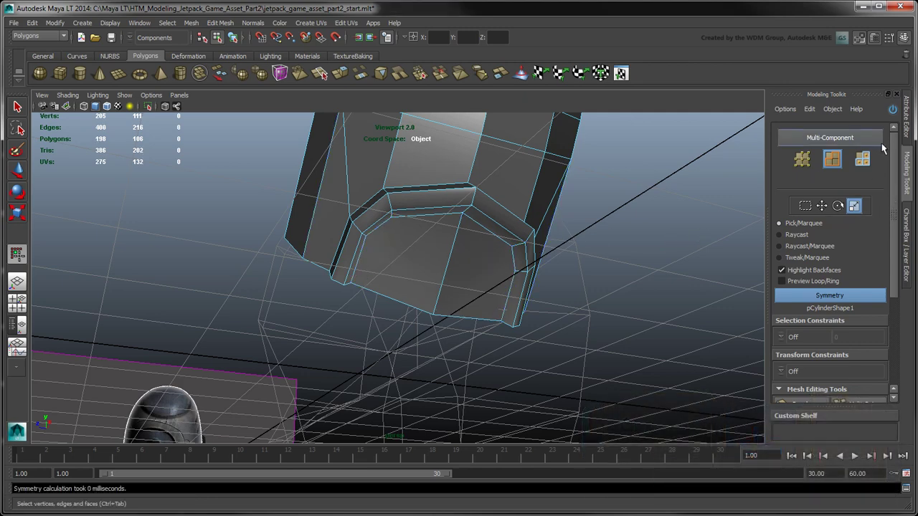
Step: Connect the side vertices of the recessed panel through the middle of its centre edge with one segment
left_click(369, 236)
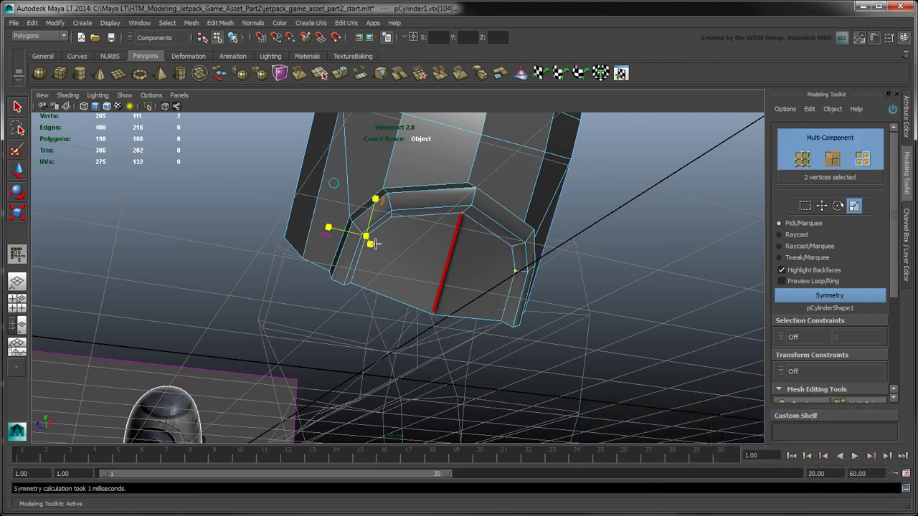
left_click(454, 256)
scroll(900, 300, "down", 2)
scroll(900, 300, "down", 2)
left_click(804, 301)
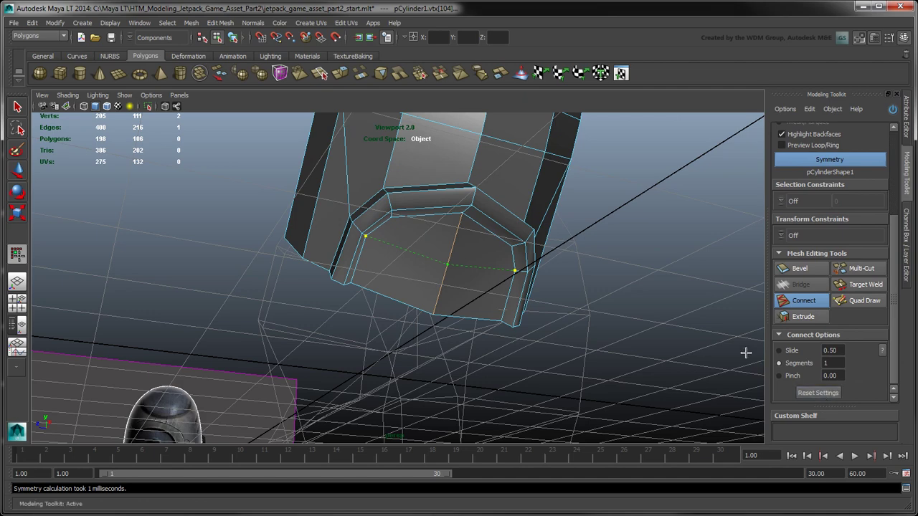
key("Return")
left_click_drag(746, 353, 751, 352, "alt")
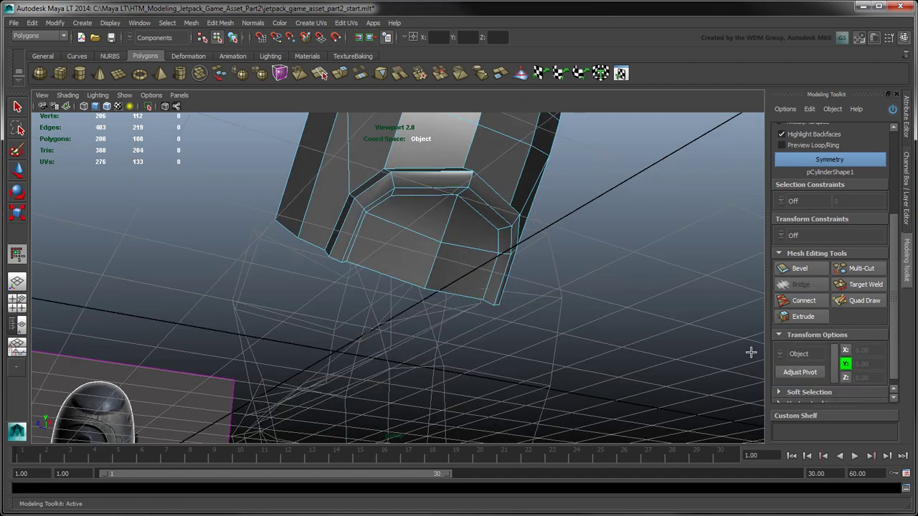
Step: Turn off symmetry and reposition the lower outlet's vertices in the orthographic view to fit the reference
left_click(805, 159)
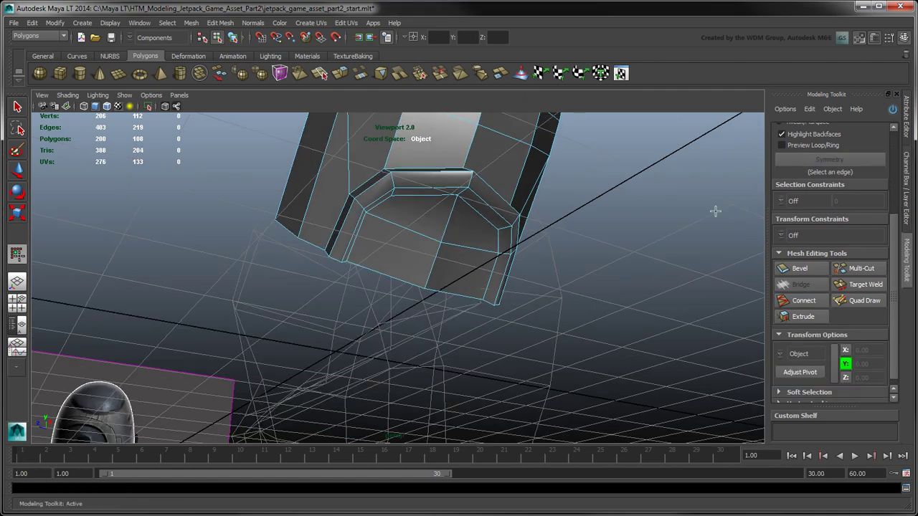
key("space")
key("space")
middle_click_drag(306, 250, 332, 273, "alt")
left_click_drag(319, 256, 341, 289)
left_click_drag(359, 239, 472, 131)
middle_click_drag(508, 215, 447, 258, "alt")
left_click_drag(267, 312, 327, 358)
left_click_drag(316, 297, 401, 192)
left_click(386, 229)
Step: Refine individual vertices along the lower outlet's recessed edge to follow the reference outline
middle_click_drag(387, 229, 364, 283, "alt")
right_click_drag(365, 284, 448, 283, "alt")
left_click_drag(379, 240, 372, 248)
right_click_drag(416, 325, 414, 240, "alt")
left_click(335, 327)
left_click_drag(342, 319, 365, 334)
left_click_drag(365, 334, 377, 349)
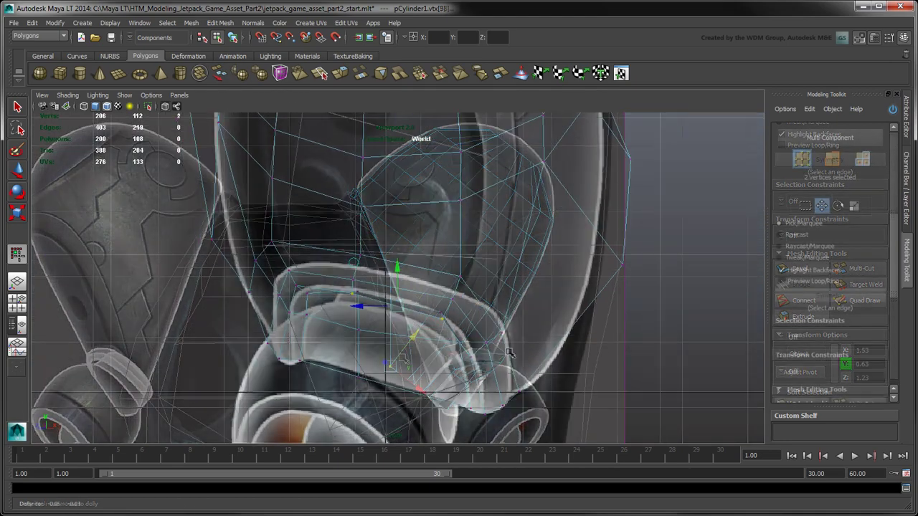
Step: Align the vertices at the front end of the outlet with the reference curves in the side view
middle_click_drag(342, 254, 424, 298, "alt")
left_click_drag(351, 356, 353, 356)
left_click_drag(313, 309, 307, 309)
middle_click_drag(382, 293, 419, 380, "alt")
left_click_drag(296, 312, 353, 374)
left_click_drag(308, 363, 325, 364)
left_click_drag(295, 216, 319, 245)
middle_click_drag(296, 235, 323, 242)
Step: Move the pod's rear border vertices onto the reference outline in the side view
middle_click_drag(566, 303, 372, 289, "alt")
left_click_drag(537, 227, 564, 265)
middle_click_drag(570, 344, 605, 258, "alt")
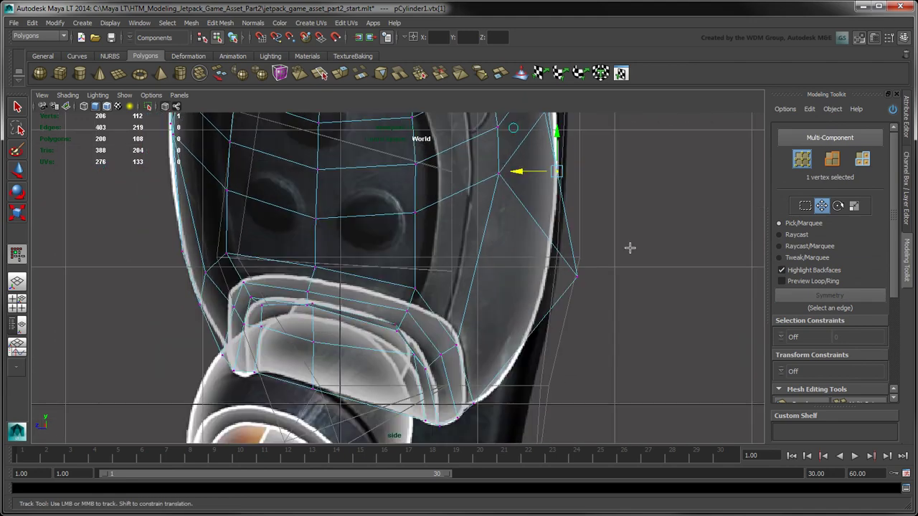
left_click(533, 276)
key("space")
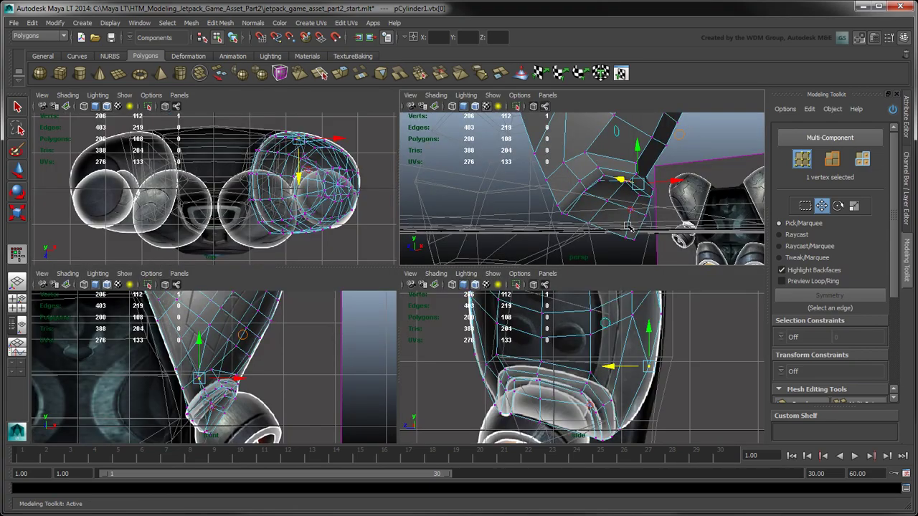
Step: Adjust the middle vertex on the outlet's recessed upper edge in the perspective view
key("space")
right_click_drag(629, 228, 610, 233, "alt")
left_click_drag(609, 234, 569, 258, "alt")
left_click(556, 243)
left_click_drag(366, 284, 452, 261)
left_click(392, 245)
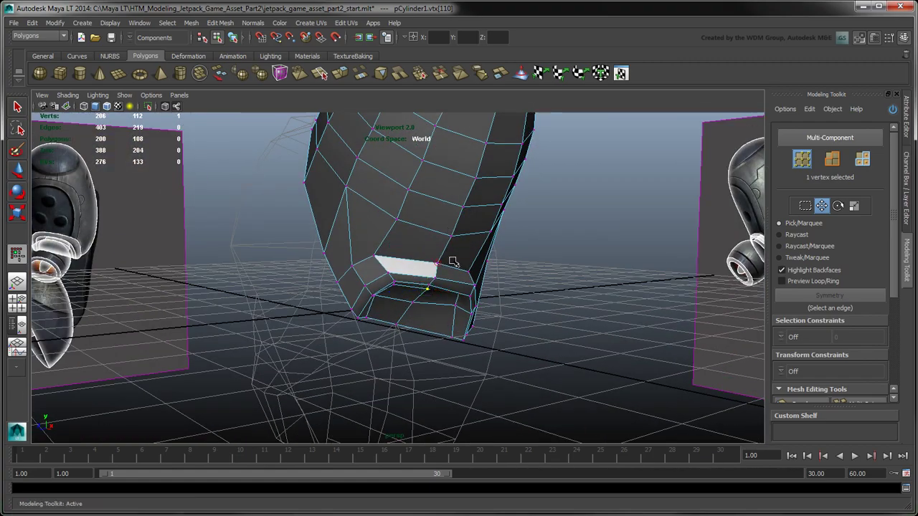
Step: Show shell_LYR shaded in reference mode to examine the pod's open inner side, and return the layer to template mode
left_click(912, 215)
left_click(794, 393)
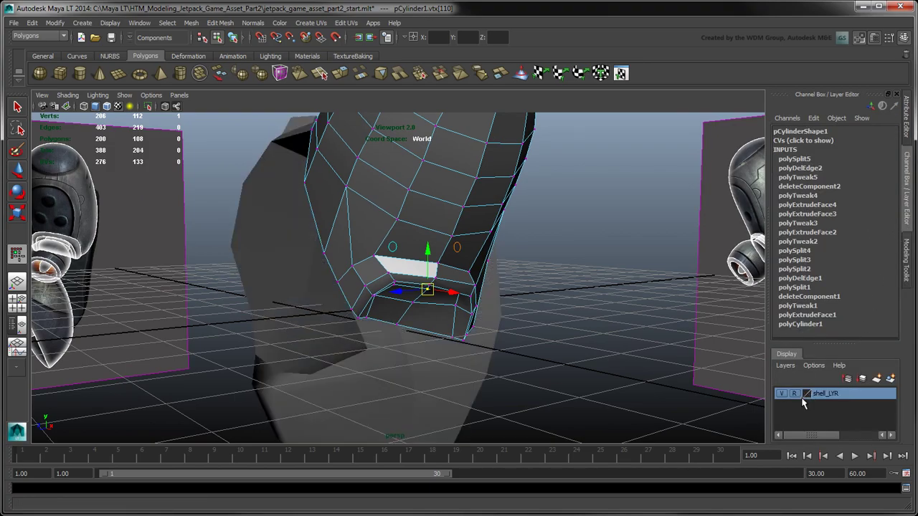
left_click_drag(579, 298, 630, 261, "alt")
middle_click_drag(629, 261, 666, 340, "alt")
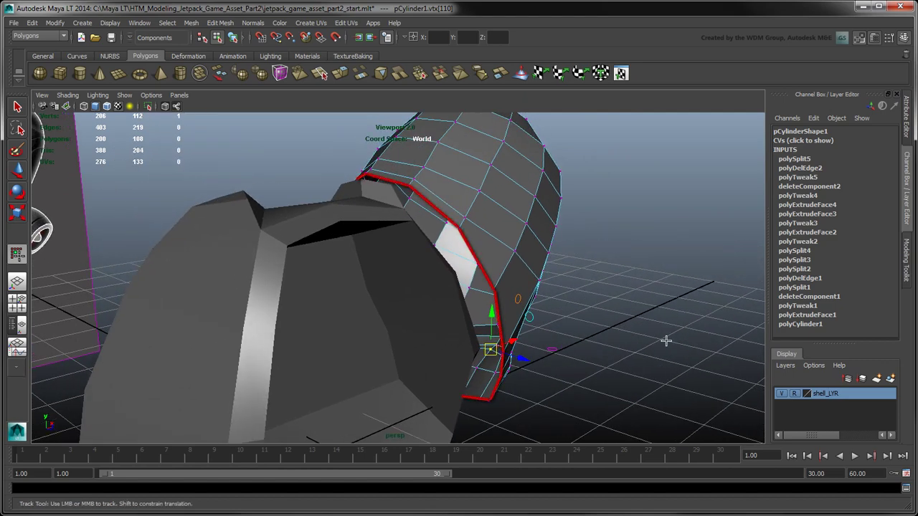
left_click(794, 393)
left_click(906, 263)
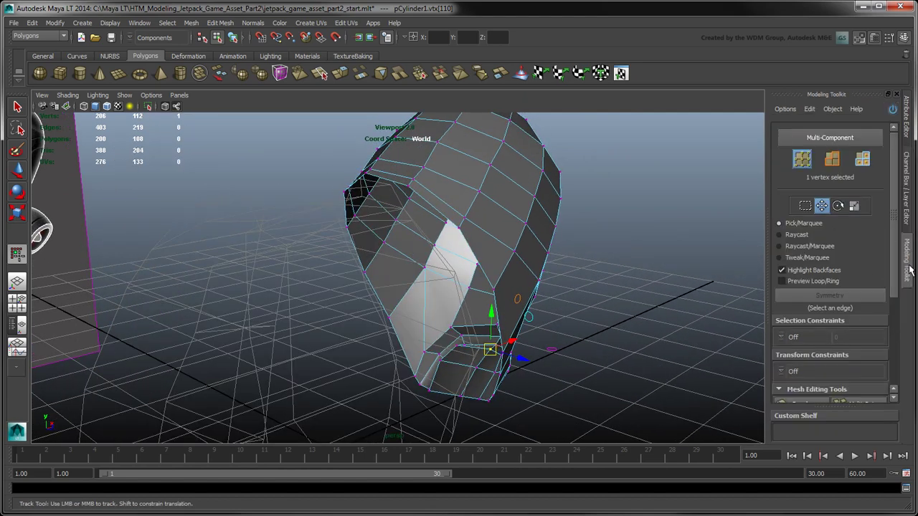
Step: Bridge the two opposite border edges across the middle of the pod's inner opening with 1 division
left_click(832, 158)
middle_click_drag(594, 237, 602, 248, "alt")
right_click_drag(602, 248, 623, 250, "alt")
left_click(529, 281)
left_click_drag(506, 242, 559, 238, "alt")
left_click_drag(303, 260, 254, 257, "alt")
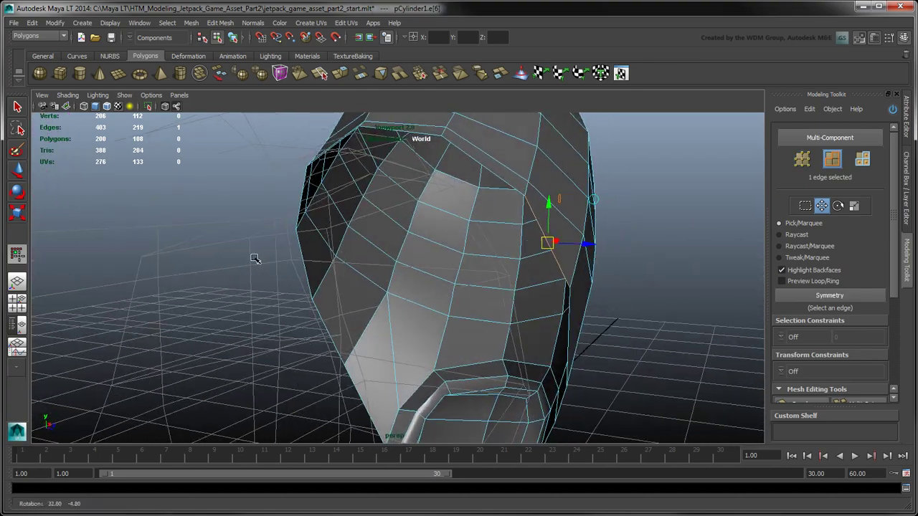
left_click(308, 255, "shift")
left_click_drag(310, 256, 407, 253, "alt")
left_click_drag(894, 241, 901, 326)
left_click(800, 277)
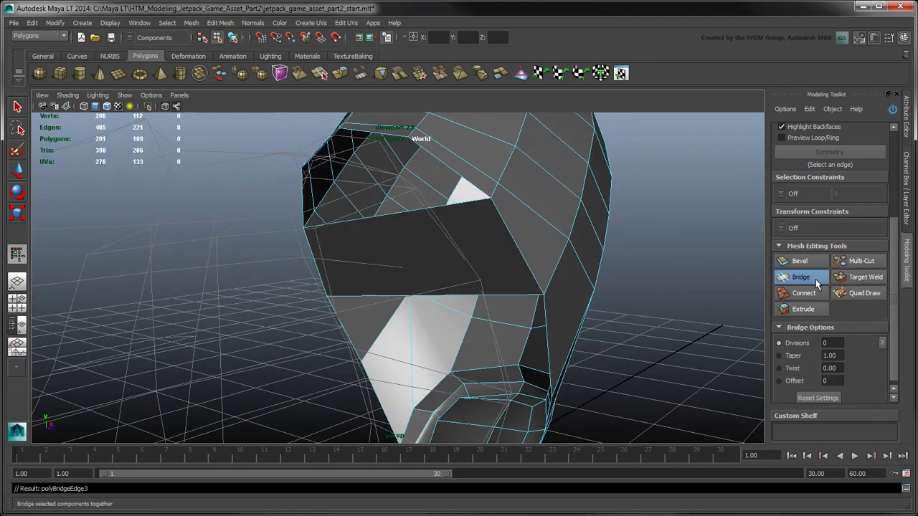
type("1")
key("Return")
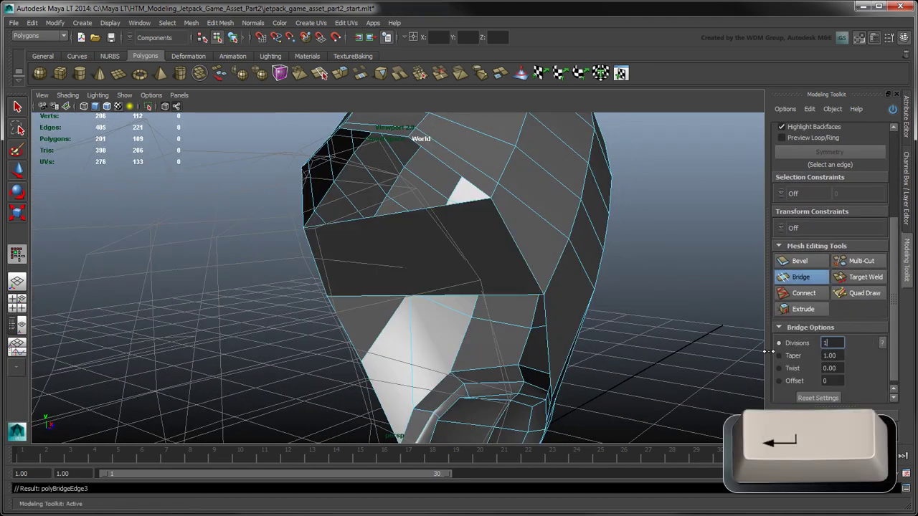
left_click(752, 338)
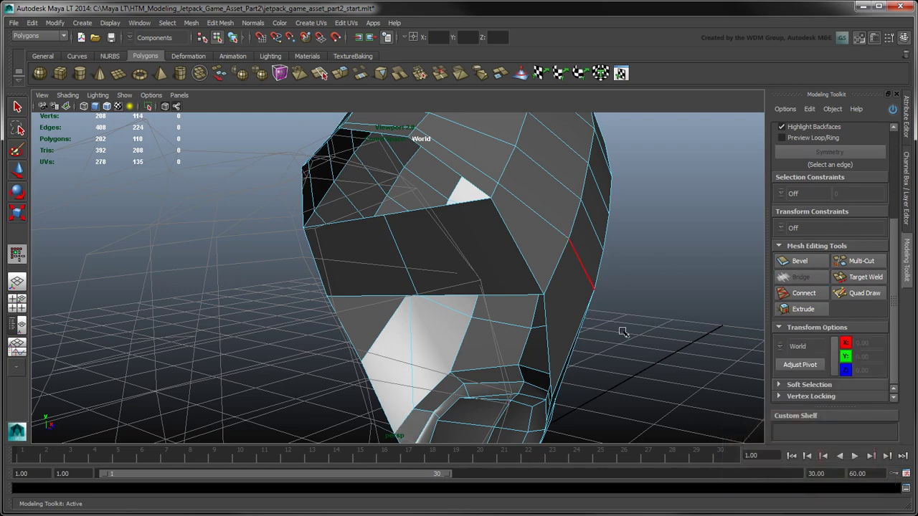
Step: Bridge the opposing side border edges below the first bridge down towards the outlet
left_click_drag(621, 332, 705, 318, "alt")
left_click(301, 324)
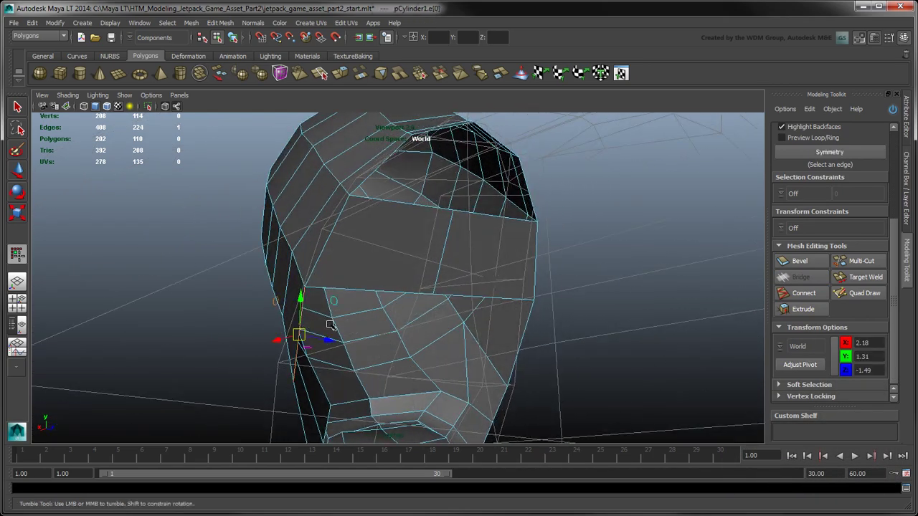
left_click(528, 327, "shift")
middle_click_drag(595, 340, 611, 294, "alt")
left_click(340, 320, "shift")
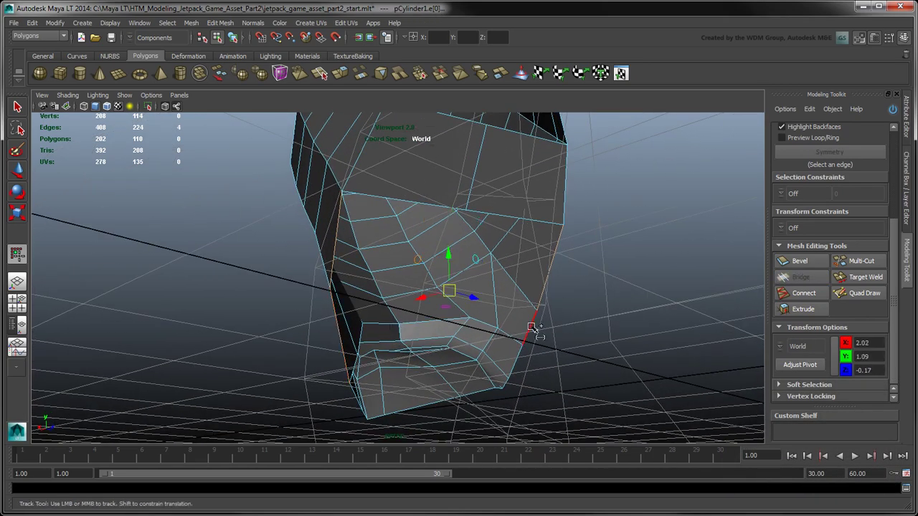
left_click_drag(618, 333, 531, 345, "alt")
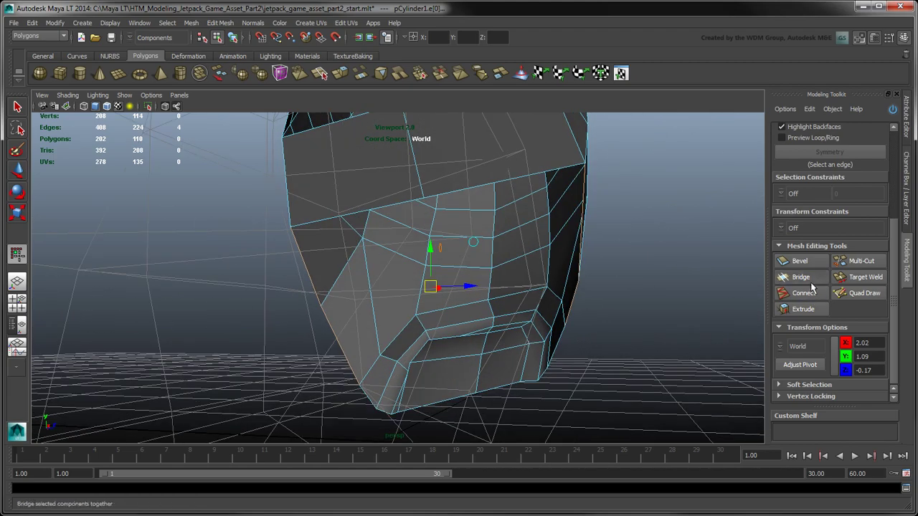
left_click(811, 283)
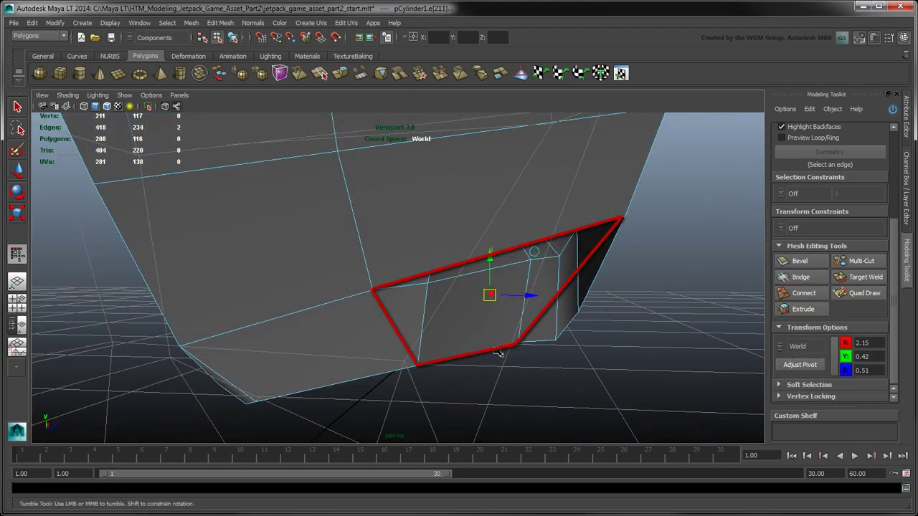
Step: Bridge the remaining gaps at the lower end of the inner opening next to the outlet
left_click(816, 280)
left_click(816, 280)
left_click(571, 279)
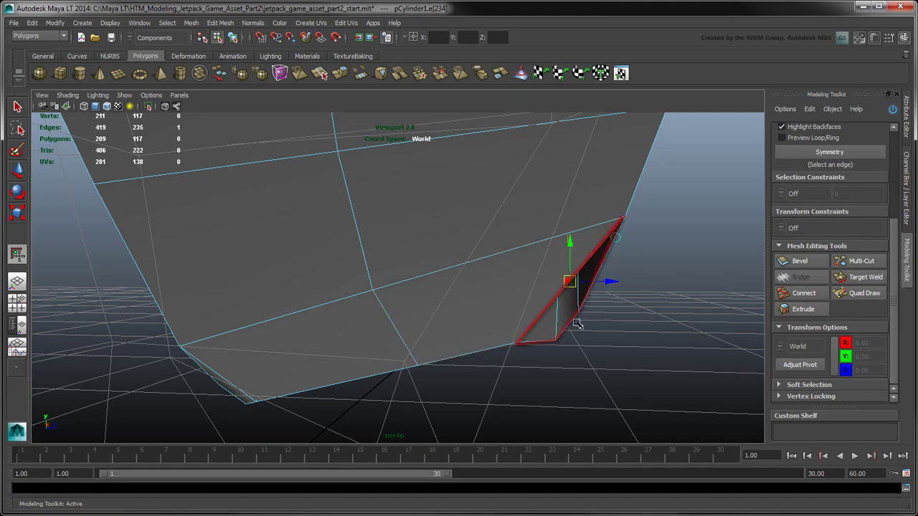
left_click(575, 326, "shift")
left_click(794, 282)
Step: Bridge the two remaining gaps at the upper end of the pod's inner opening
left_click_drag(638, 316, 602, 364, "alt")
right_click_drag(603, 364, 537, 323, "alt")
middle_click_drag(538, 323, 543, 354, "alt")
left_click(446, 216)
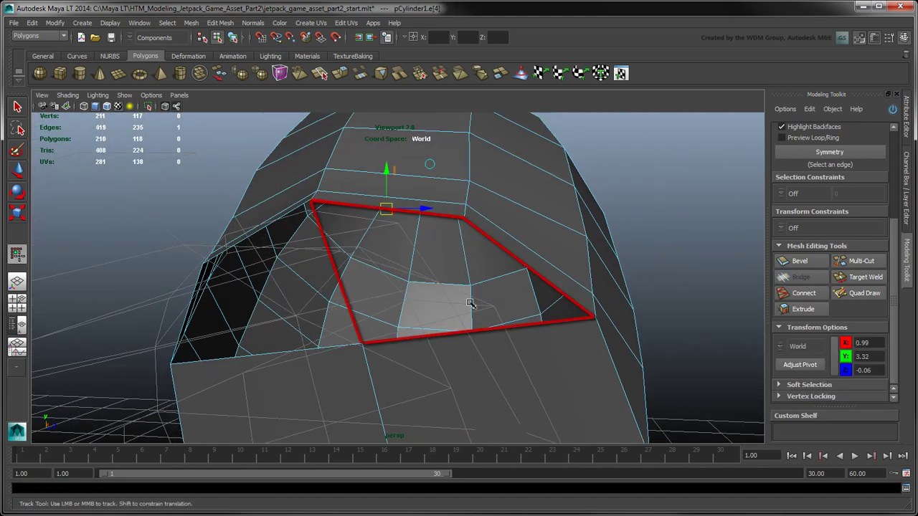
left_click(500, 333, "shift")
left_click(799, 276)
double_click(298, 215)
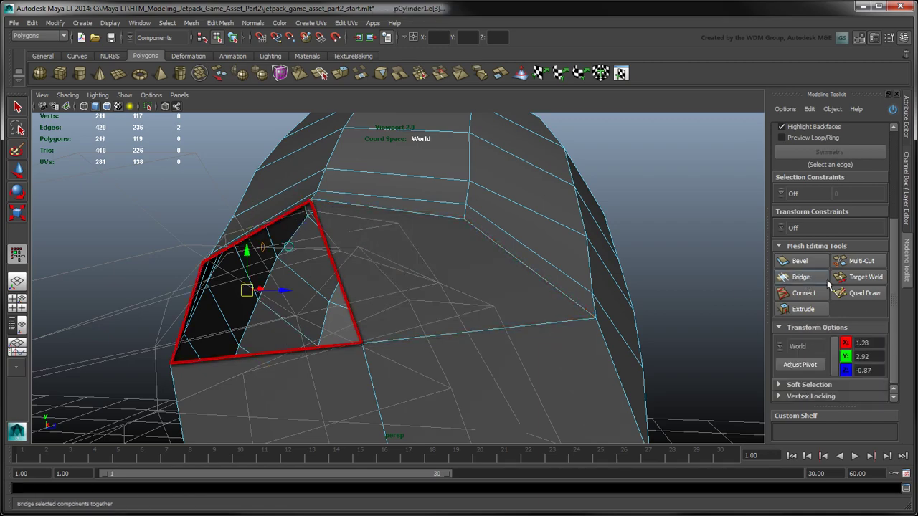
left_click(819, 281)
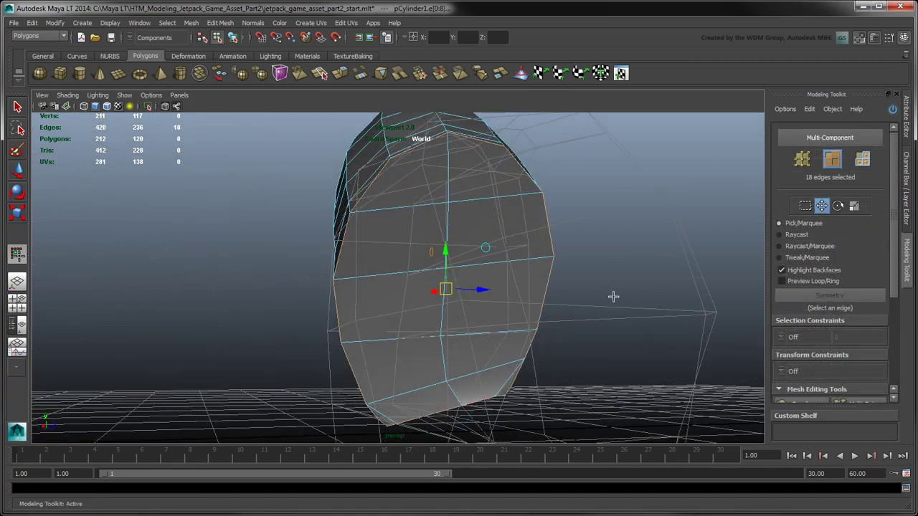
Step: Bevel the edge loop around the pod's closed inner side with 1 segment and a new offset
left_click_drag(613, 296, 495, 301, "alt")
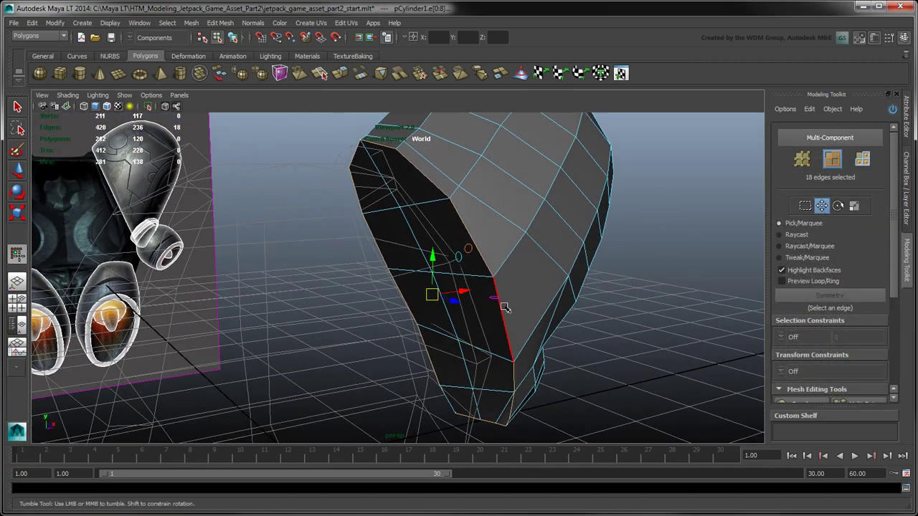
scroll(803, 301, "down", 3)
left_click(825, 262)
left_click_drag(851, 377, 826, 384)
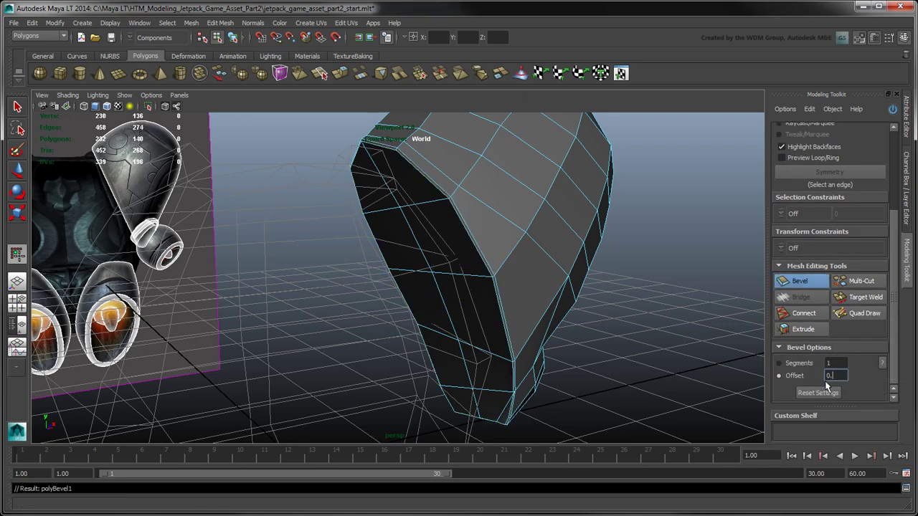
key("Return")
key("q")
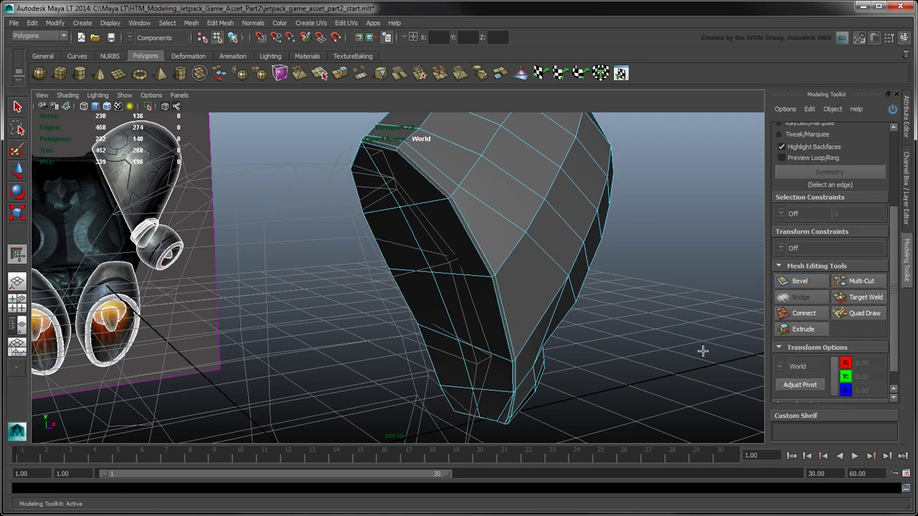
Step: Use Target Weld to merge the stray bevel vertices near the outlet on both sides of the beveled rim
mouse_move(618, 406)
left_mouse_down("alt")
mouse_move(609, 272)
mouse_move(667, 215)
mouse_move(508, 342)
mouse_move(565, 310)
mouse_move(565, 294)
left_mouse_up("alt")
left_click_drag(896, 261, 901, 179)
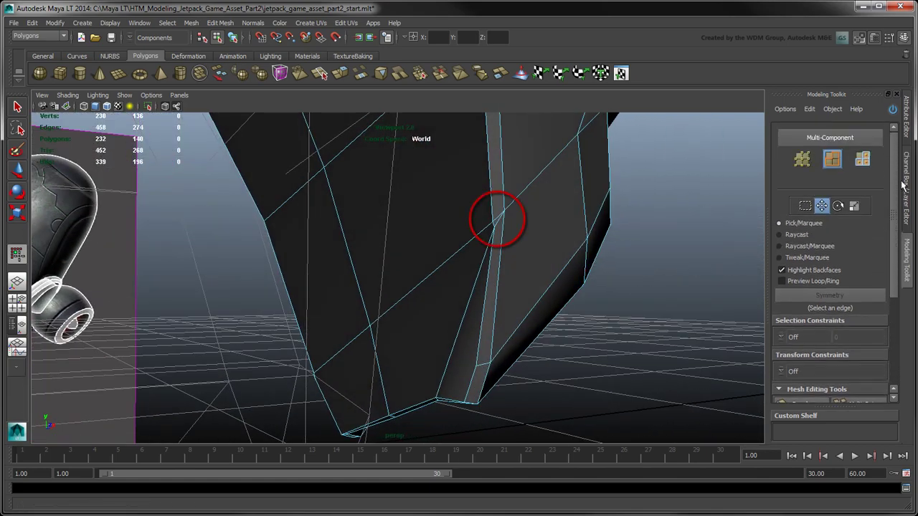
left_click(801, 165)
left_click(802, 159)
scroll(832, 287, "down", 4)
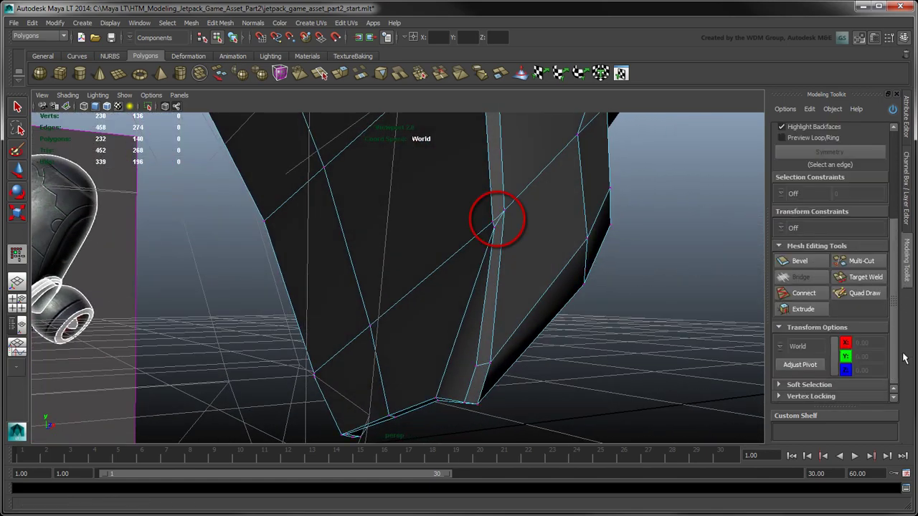
left_click(857, 277)
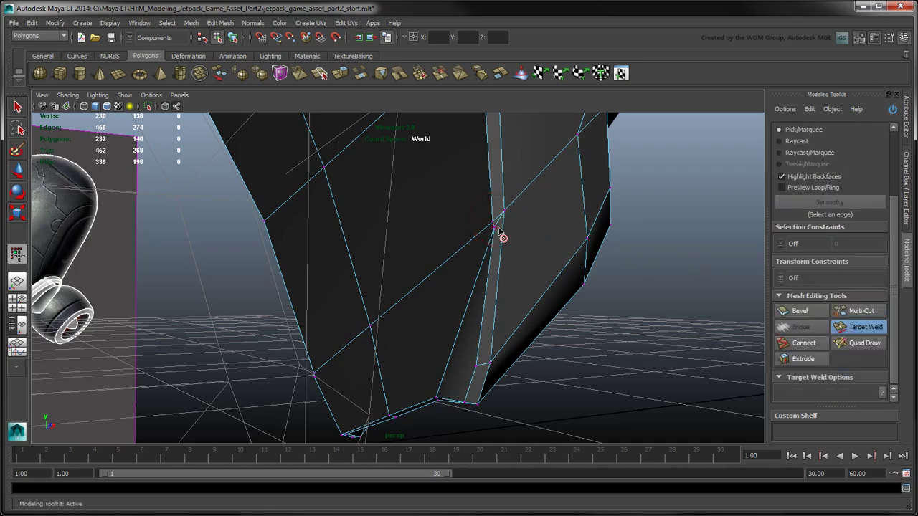
left_click_drag(495, 225, 494, 232)
left_click_drag(376, 289, 478, 286, "alt")
left_click_drag(237, 323, 240, 316)
key("q")
scroll(289, 329, "down", 3)
scroll(290, 329, "down", 3)
left_click_drag(551, 271, 521, 314, "alt")
scroll(445, 300, "down", 4)
middle_click_drag(520, 313, 518, 315, "alt")
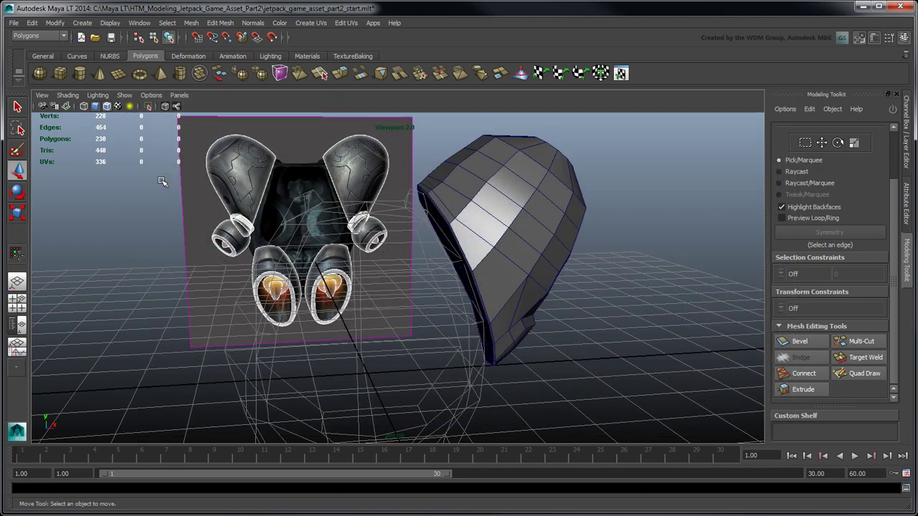
Step: Create a polygon sphere and move it beneath the pod's outlet, to about X 3.145, Y -0.168, Z 0.173
left_click(82, 22)
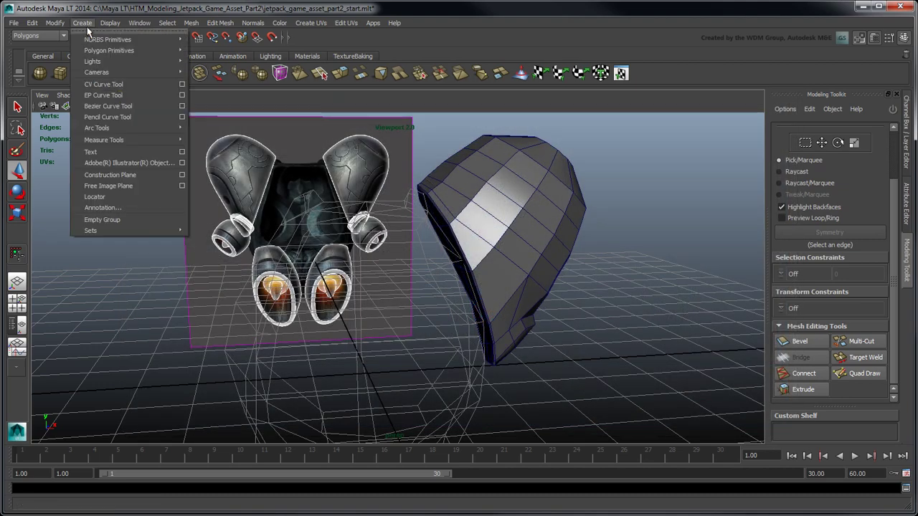
mouse_move(136, 51)
left_click(213, 56)
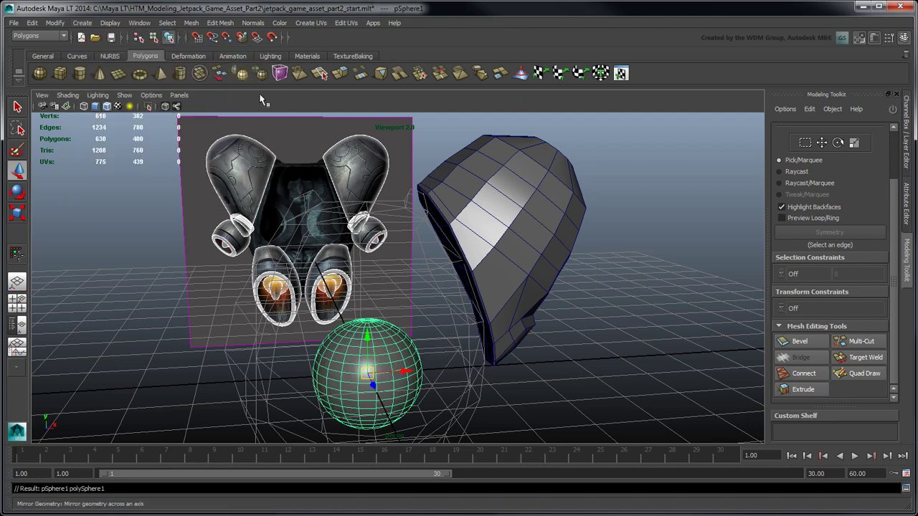
key("space")
left_click_drag(152, 378, 276, 385)
left_click_drag(241, 339, 241, 348)
left_click_drag(562, 379, 554, 378)
key("space")
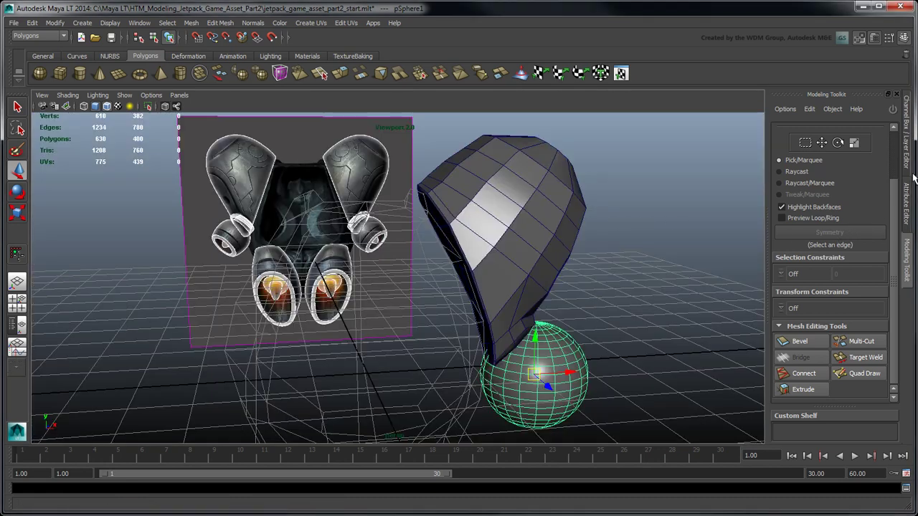
Step: Set the sphere's rotation to X -17, Y -5 and Z 45
left_click(907, 154)
left_click(882, 168)
type("-17")
key("Tab")
type("-")
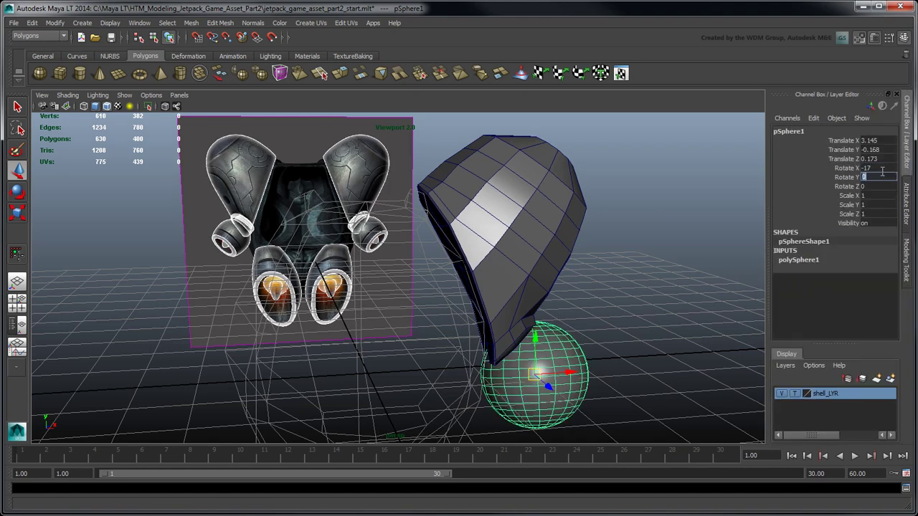
key("Tab")
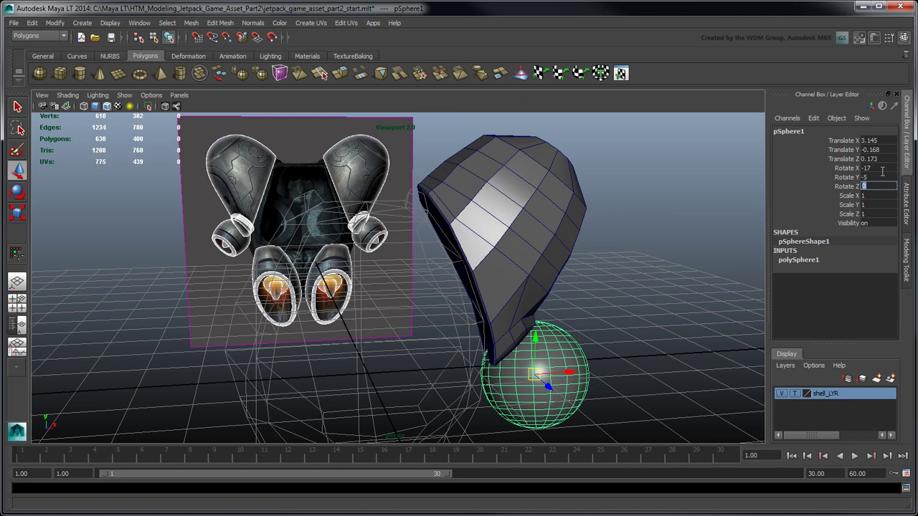
key("Return")
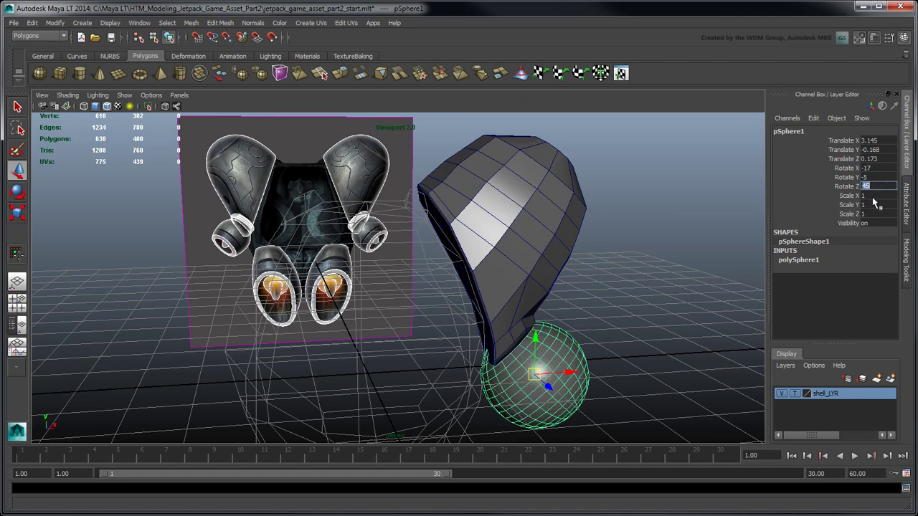
Step: Scale the sphere to 0.85 on the X, Y and Z axes
key("Tab")
type("0.85")
key("Tab")
type("0.85")
key("Tab")
type("0.")
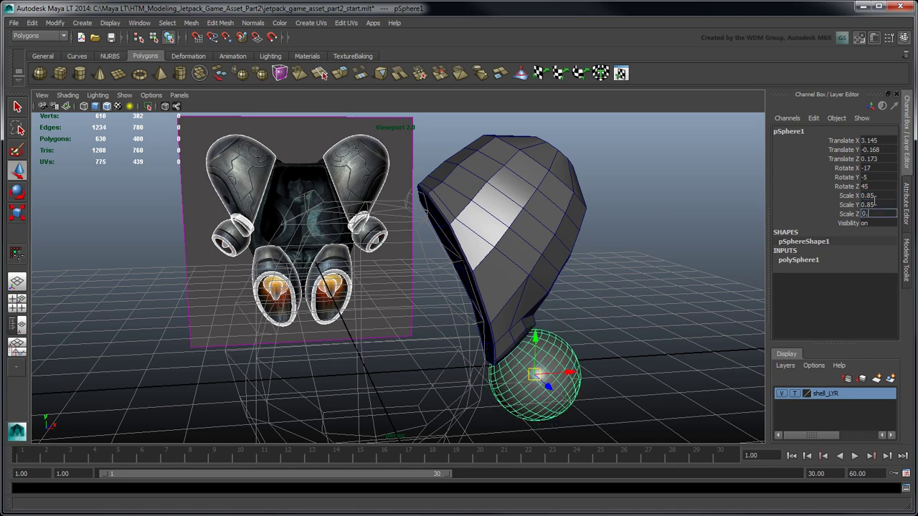
type("85")
key("Tab")
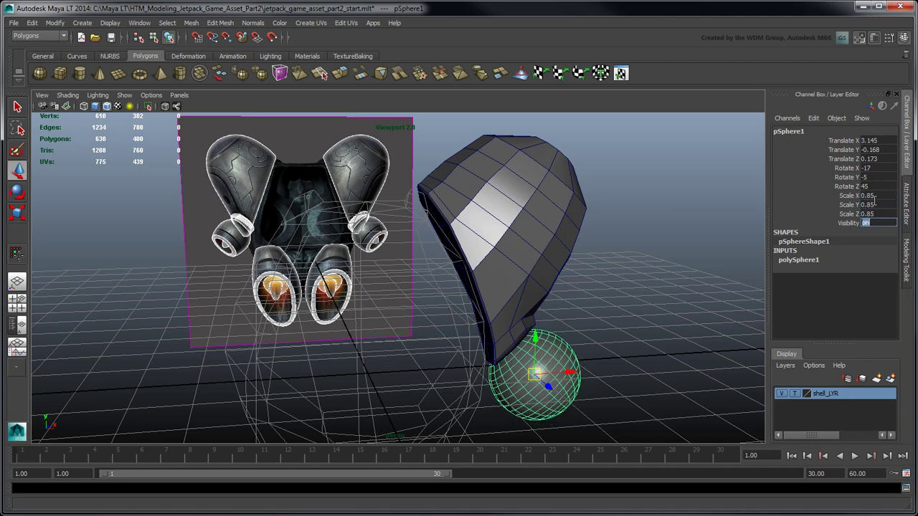
Step: Set the sphere's axis subdivisions to 12 and its height subdivisions to 8
left_click(873, 198)
left_click(809, 263)
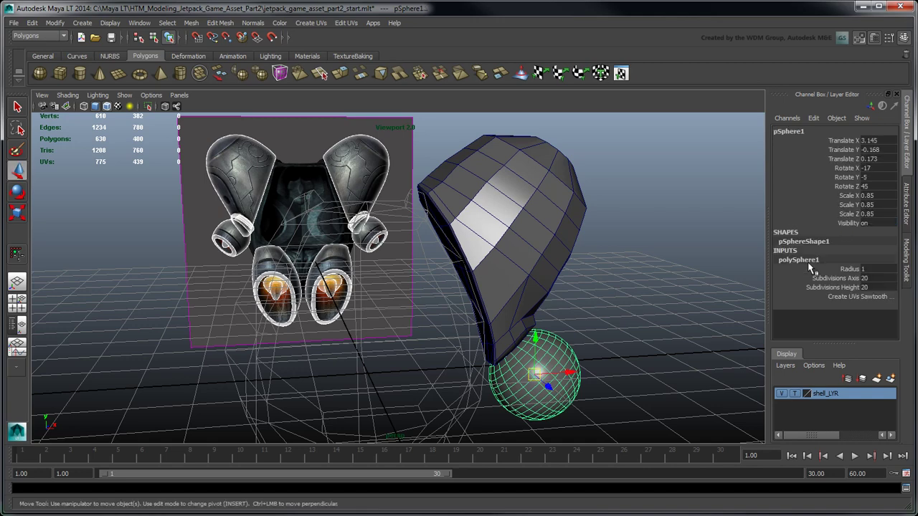
left_click(884, 280)
key("Tab")
type("8")
key("Tab")
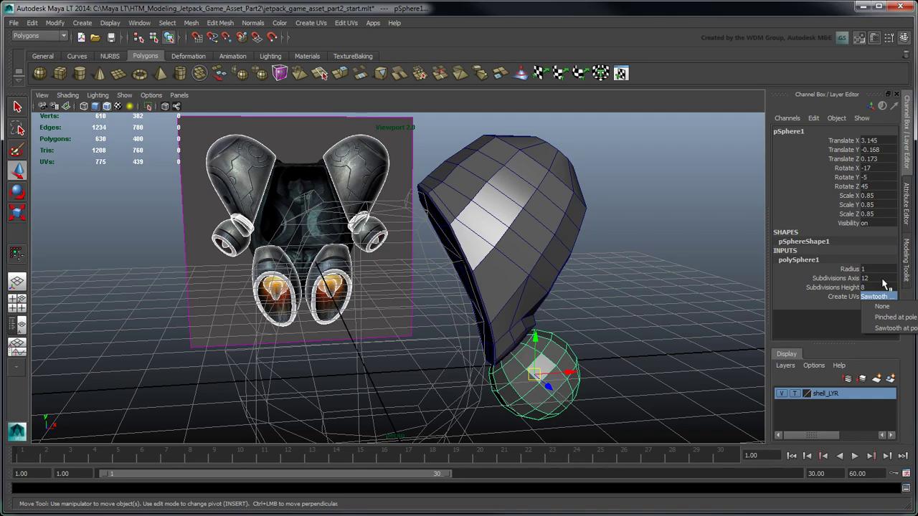
left_click(745, 260)
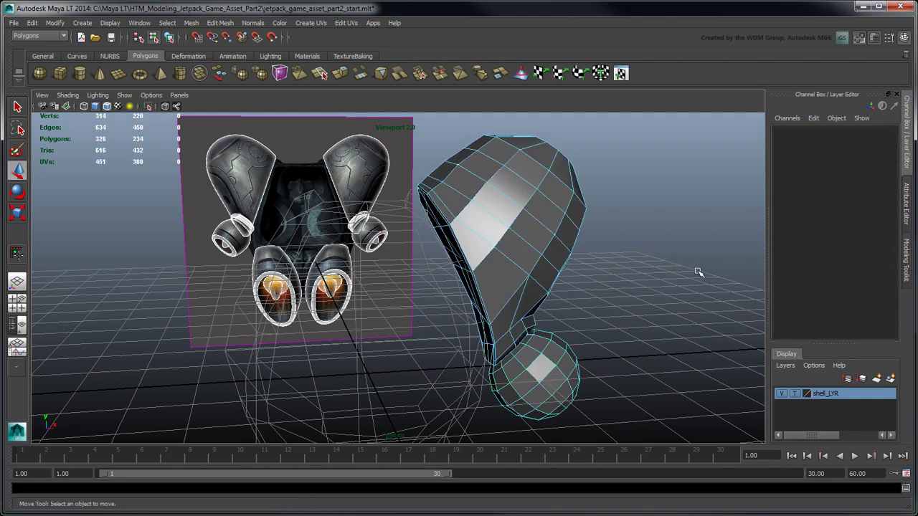
Step: Select the two rings of faces around the sphere's lower pole and scale them flat along Y
left_click_drag(695, 272, 543, 258, "alt")
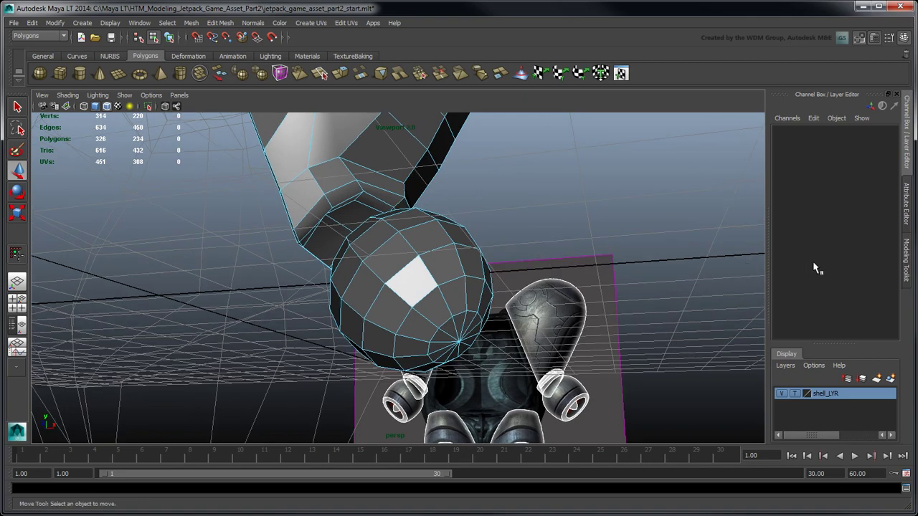
left_click(906, 267)
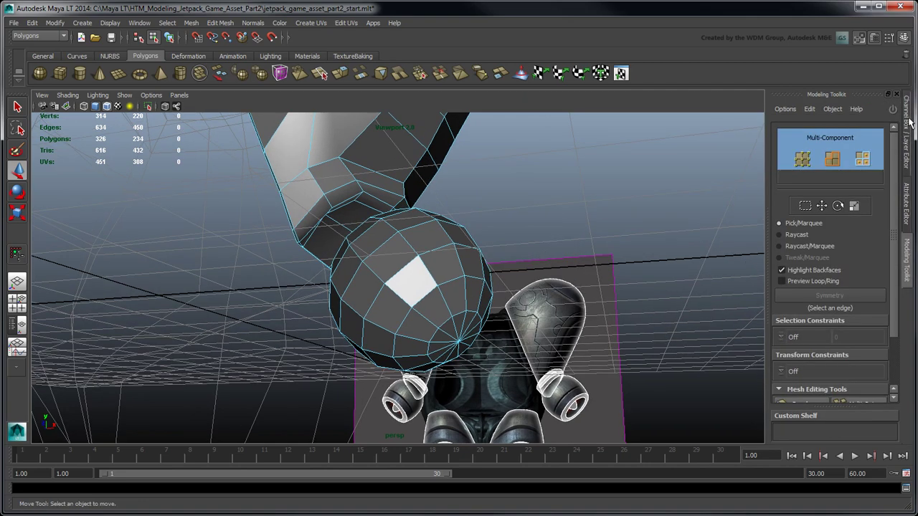
left_click(456, 291)
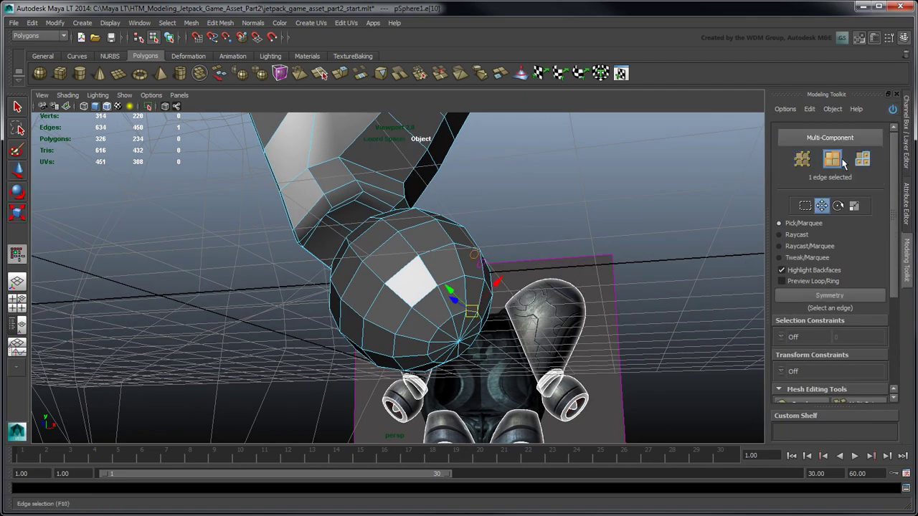
double_click(446, 327)
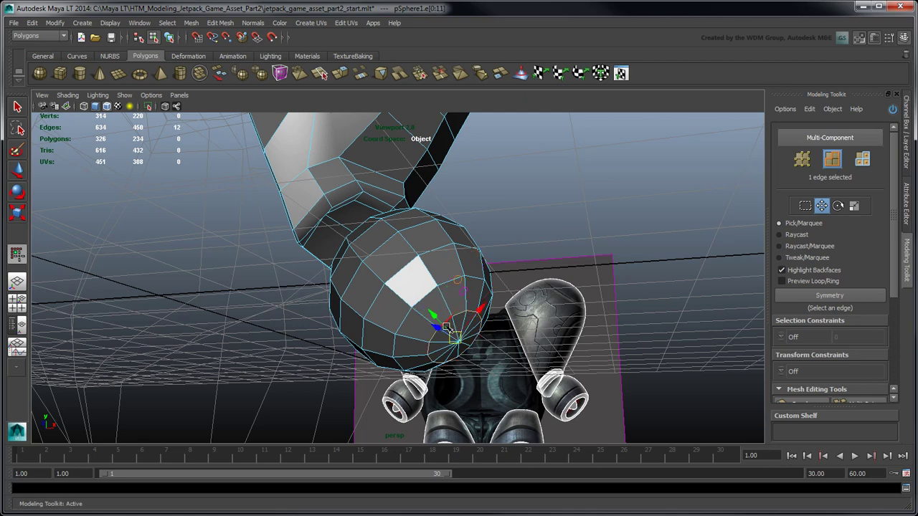
left_click(870, 162, "ctrl")
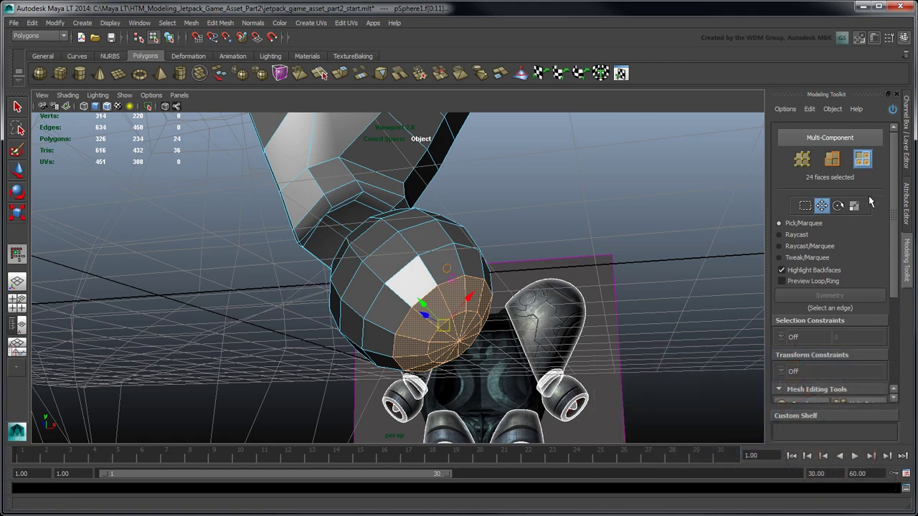
left_click(855, 207)
left_click_drag(896, 213, 906, 317)
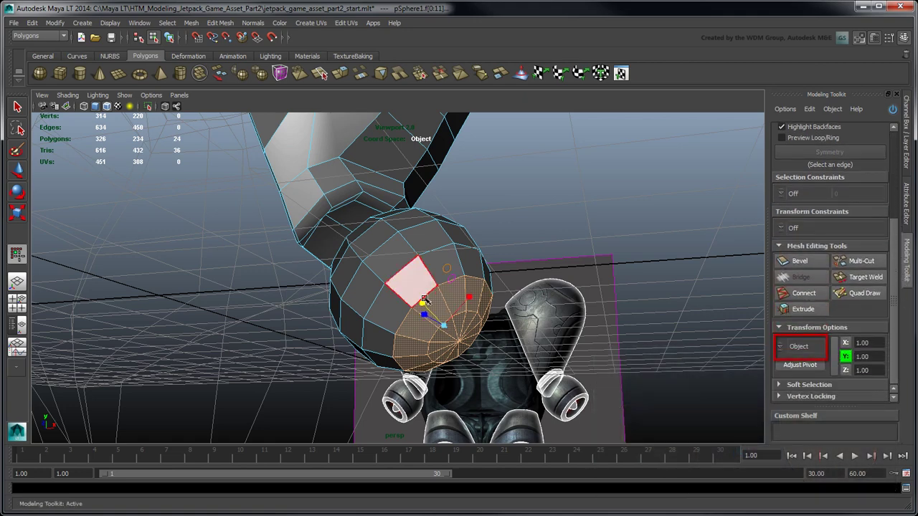
left_click_drag(422, 304, 476, 363)
left_click_drag(499, 395, 499, 395)
Step: Scale the inner edge loop of the flattened end outward to leave a narrow rim around it
left_click_drag(897, 254, 905, 160)
left_click(834, 159)
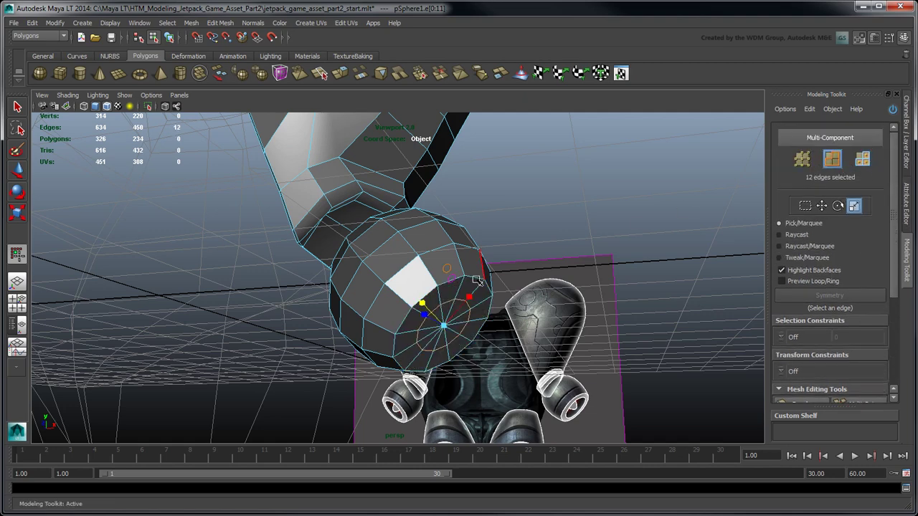
left_click_drag(471, 315, 465, 318, "alt")
left_click_drag(407, 231, 424, 213)
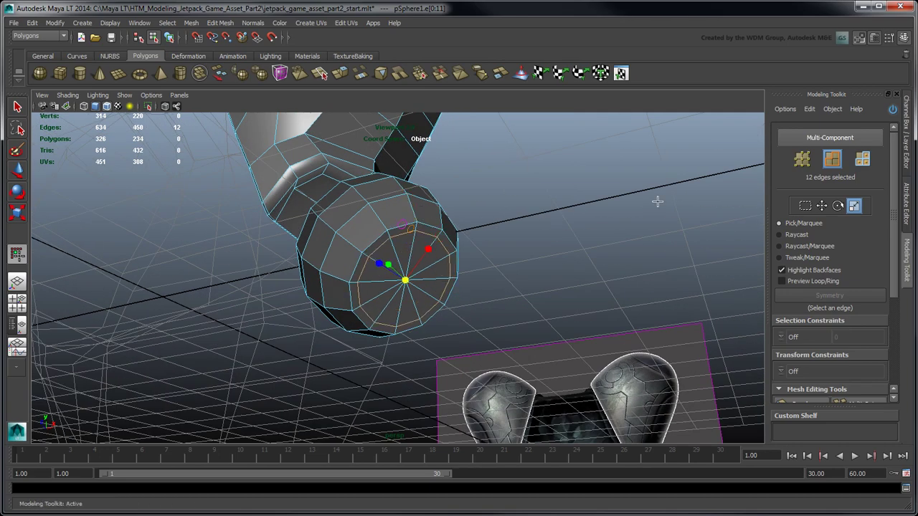
Step: Select the faces around the flattened end's centre and extrude them with Local Z -0.3 and Offset 0.05
left_click(802, 158)
left_click(406, 280)
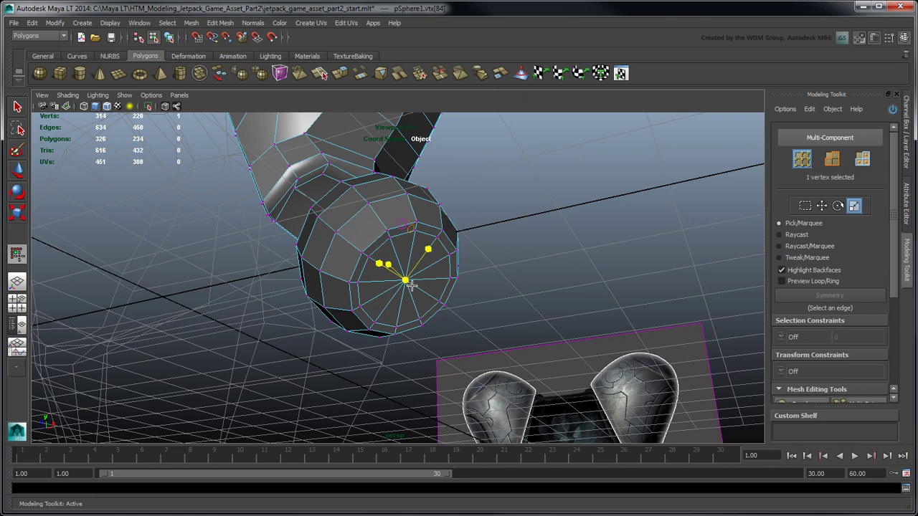
left_click(864, 159)
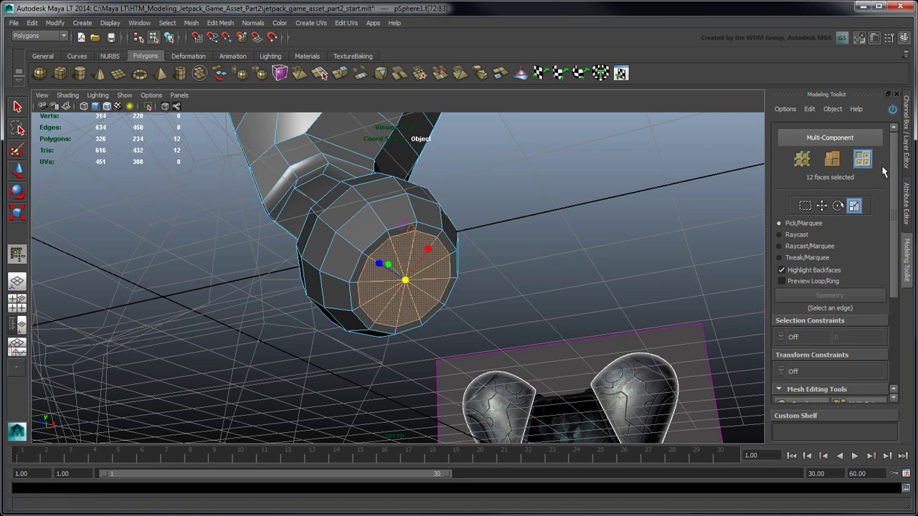
left_click_drag(893, 172, 893, 278)
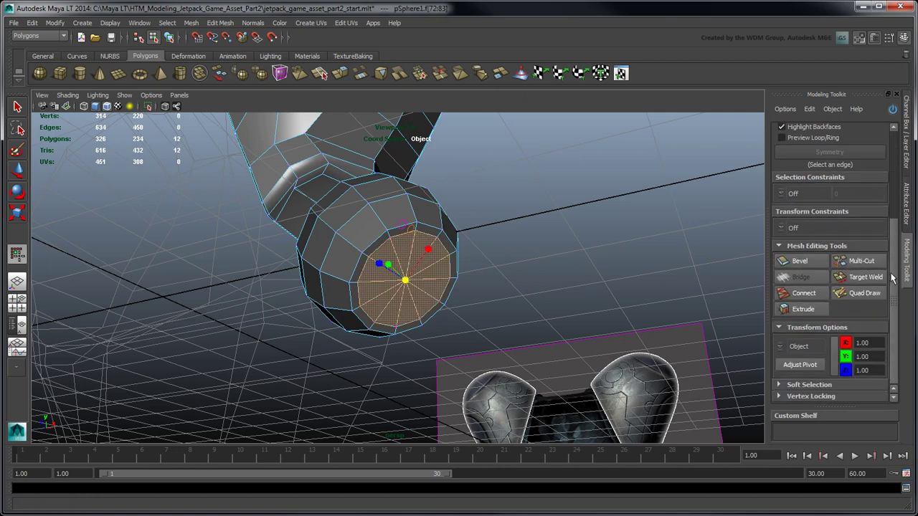
left_click(814, 310)
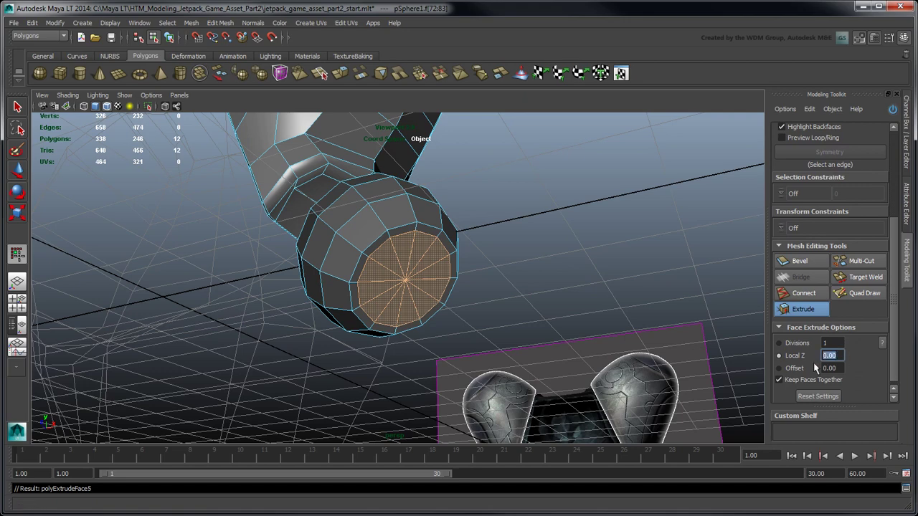
type("-0.3")
key("Tab")
type("0.05")
key("Return")
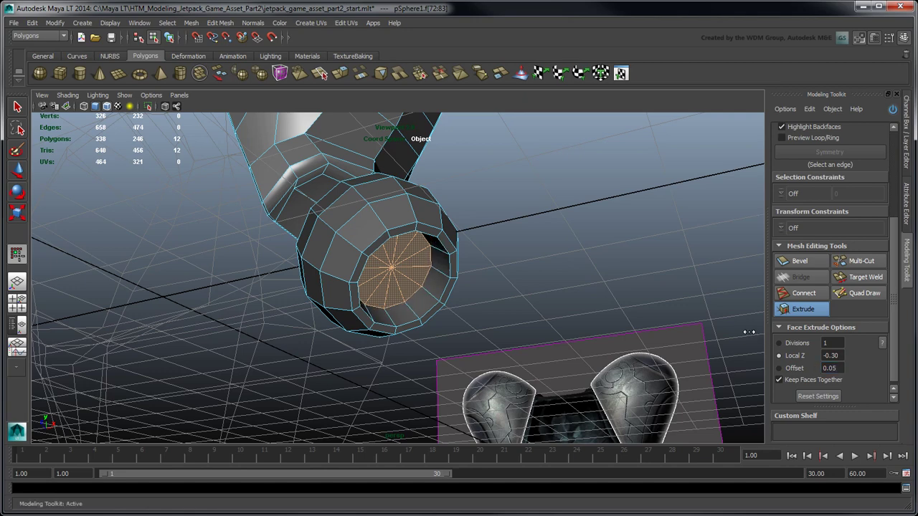
key("w")
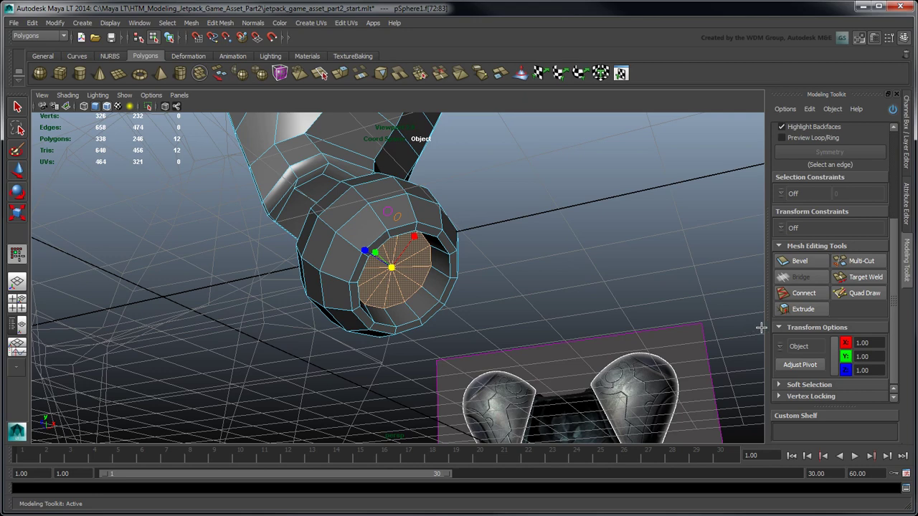
Step: Extrude the recessed faces again with Local Z 0 and Offset 0.2 to inset them
left_click(810, 315)
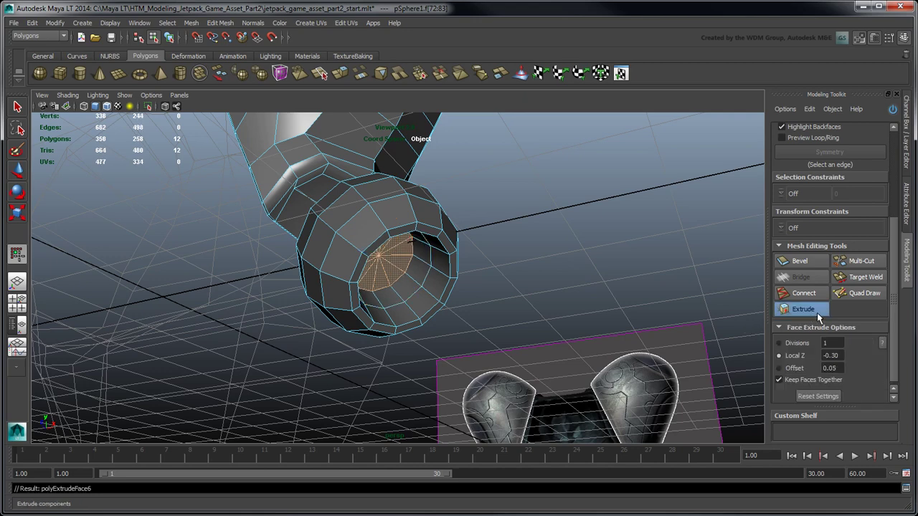
left_click_drag(840, 356, 814, 359)
type("0")
key("Tab")
type("0.2")
key("Return")
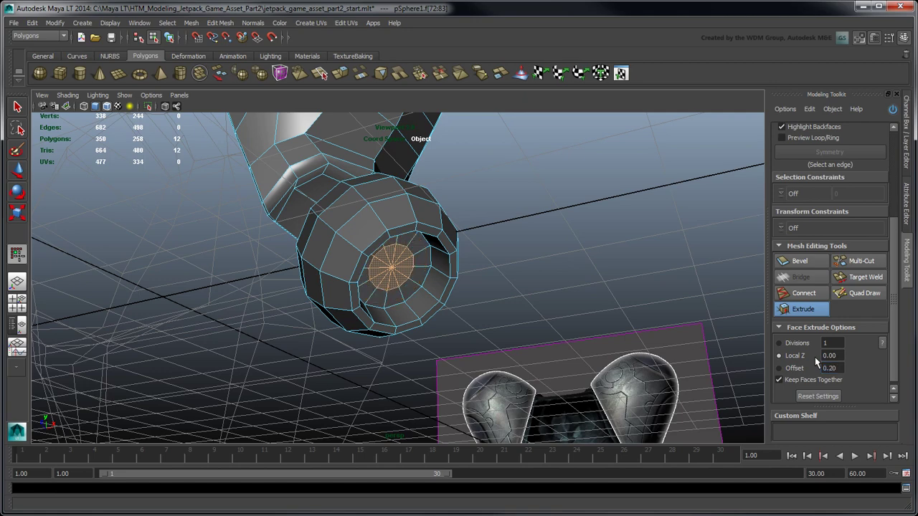
key("r")
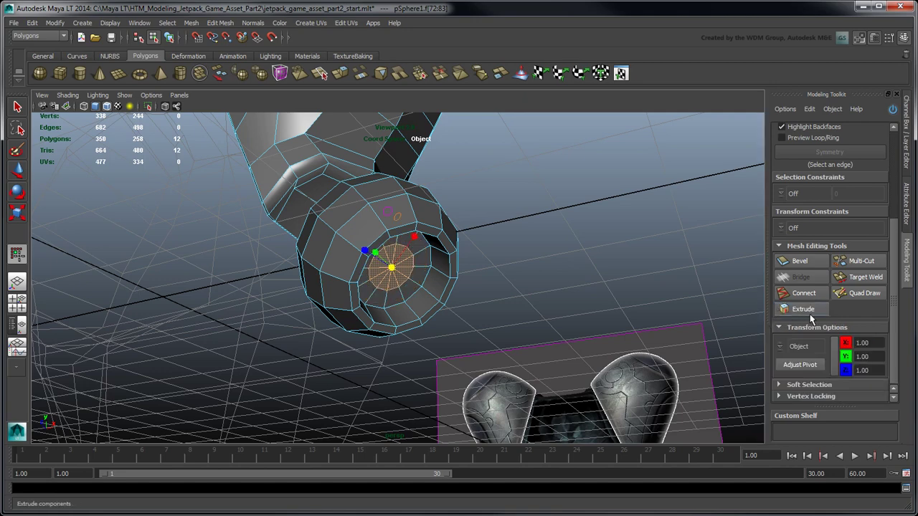
Step: Extrude the inset centre faces into a cone with 2 divisions, Local Z 0.35 and Offset 0.15
left_click(816, 313)
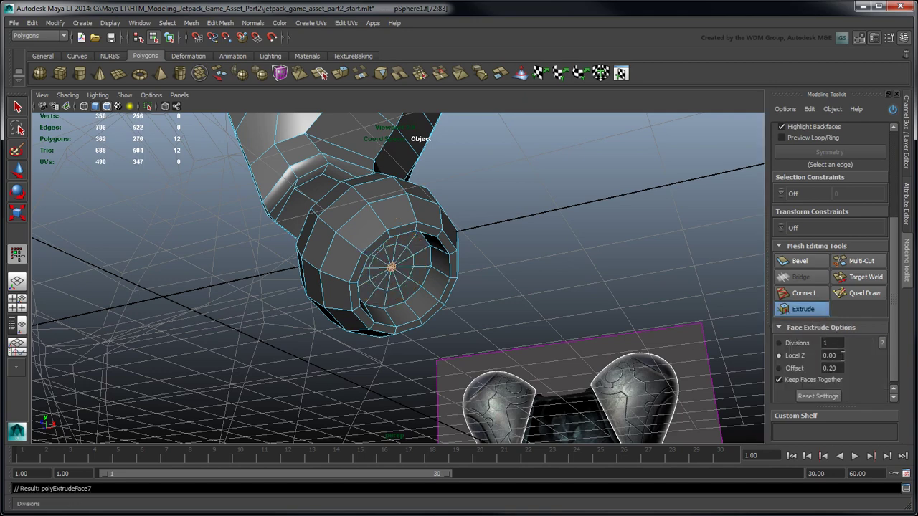
left_click(826, 342)
type("2")
key("Tab")
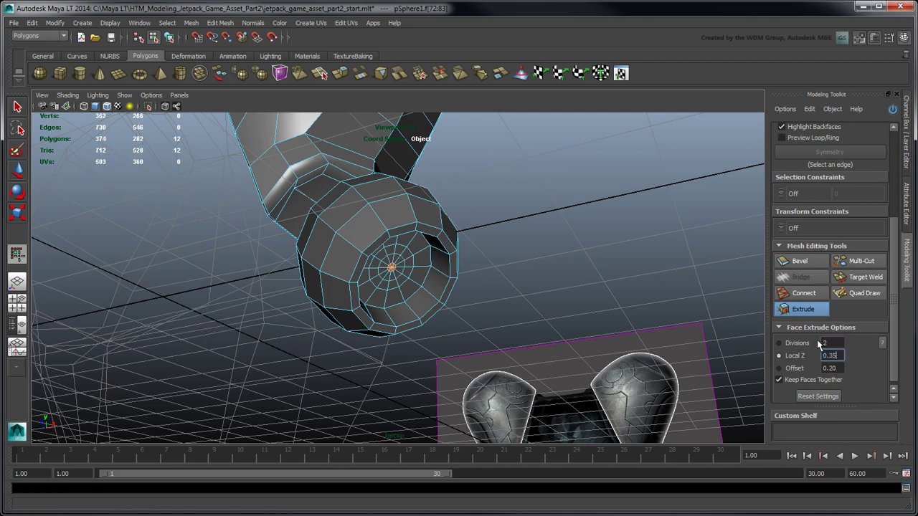
type("0.35")
key("Tab")
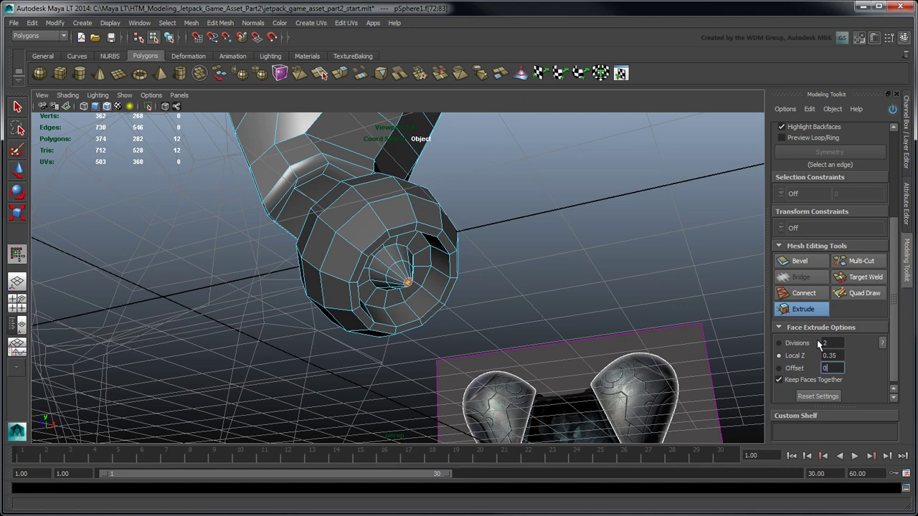
type("0.15")
key("Return")
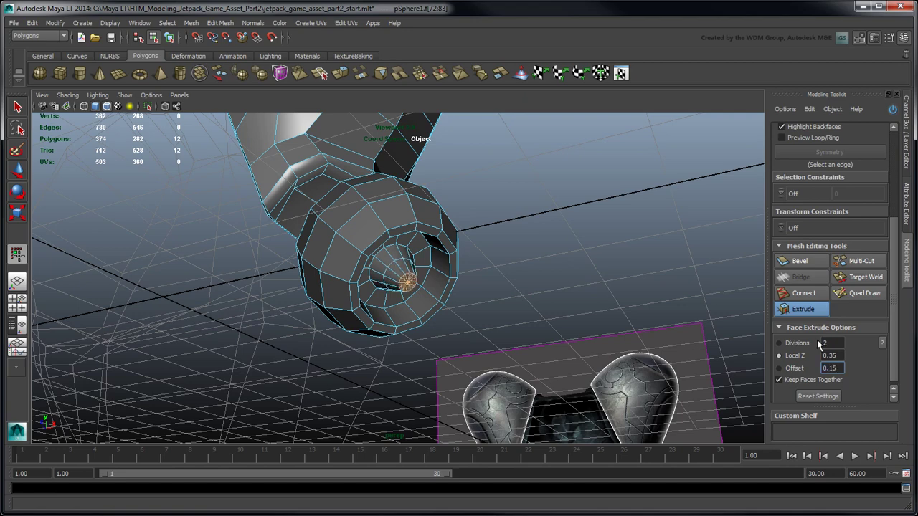
left_click(803, 309)
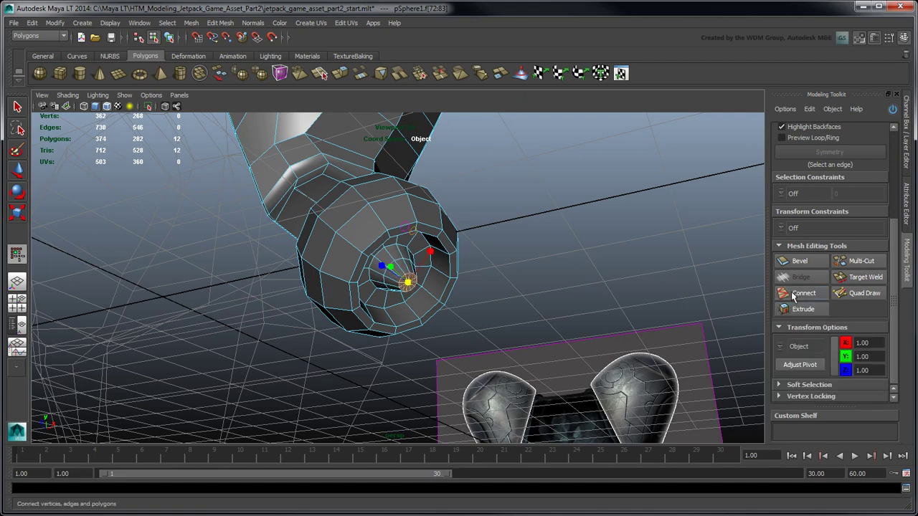
Step: Bevel the nozzle's outer and inner rim edge loops and the cone's base loop with an offset of 0.2
left_click_drag(894, 269, 894, 180)
left_click(832, 159)
right_click_drag(538, 263, 662, 289, "alt")
double_click(489, 206)
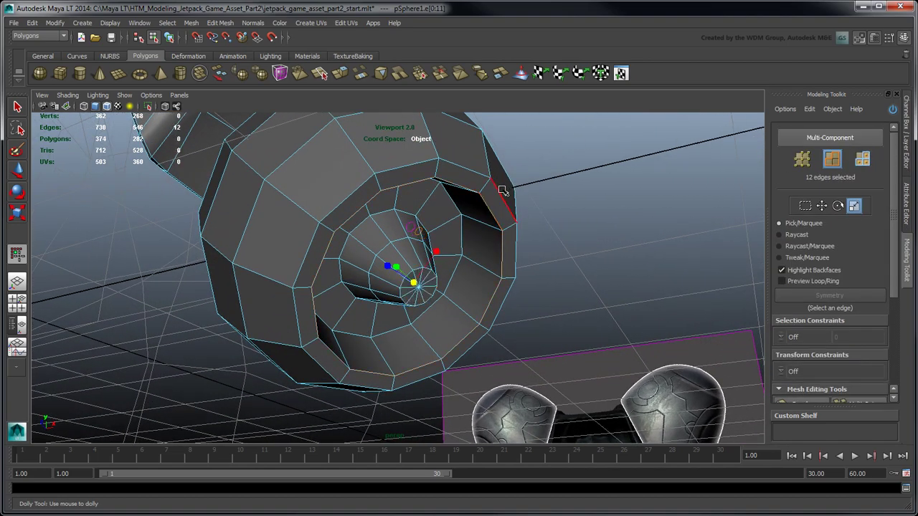
double_click(500, 208, "shift")
double_click(387, 215, "shift")
left_click_drag(896, 268, 906, 380)
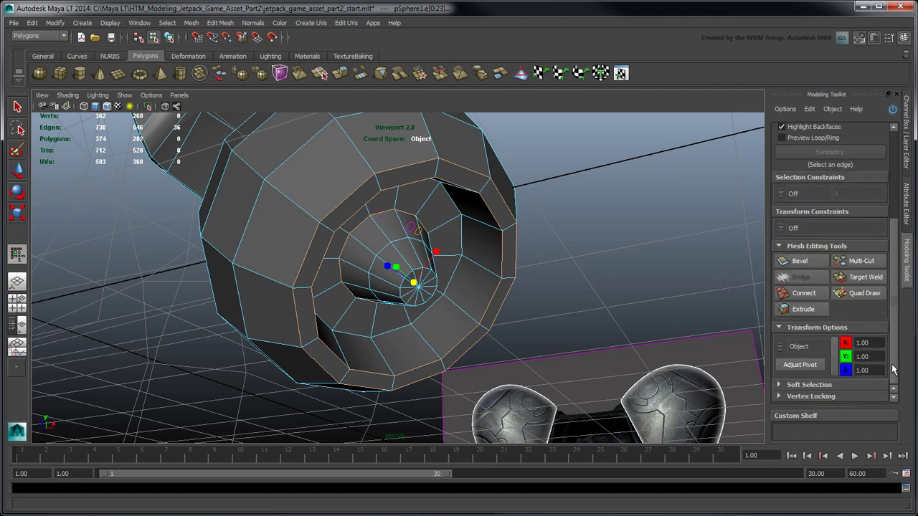
left_click(798, 261)
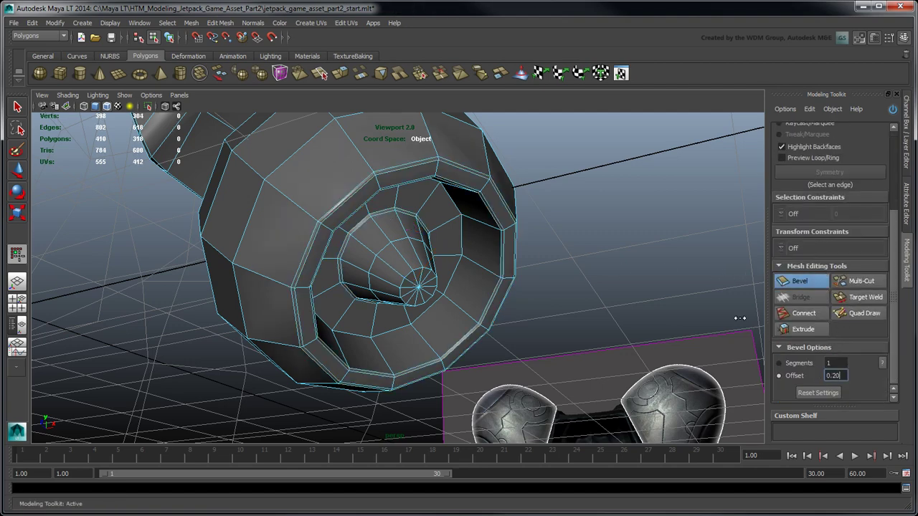
key("w")
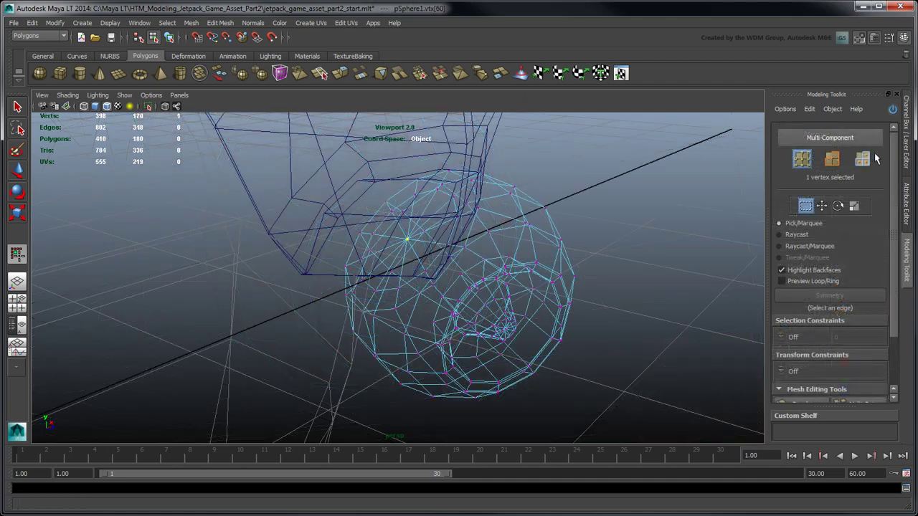
Step: Extrude the ring of faces around the sphere's upper pole into the pod's outlet with Local Z 0.5
key("ctrl+F11")
scroll(832, 287, "down", 2)
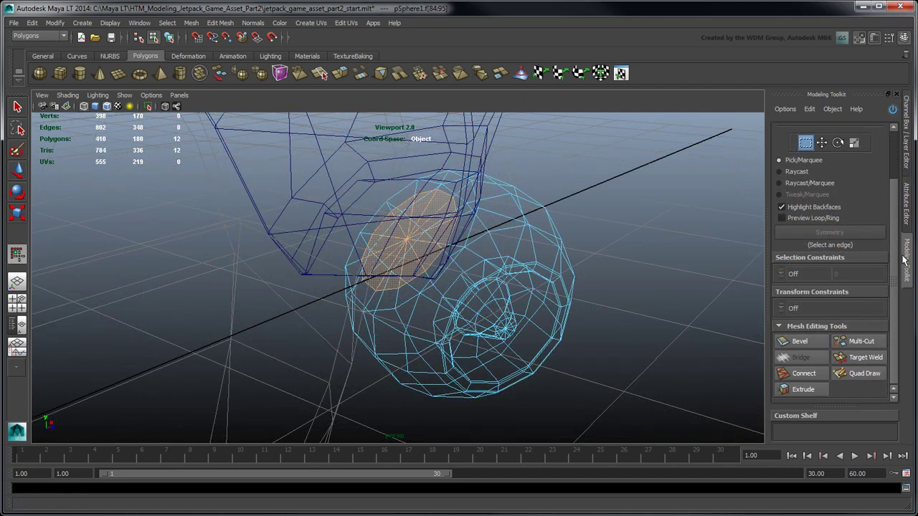
left_click(809, 392)
scroll(806, 387, "down", 3)
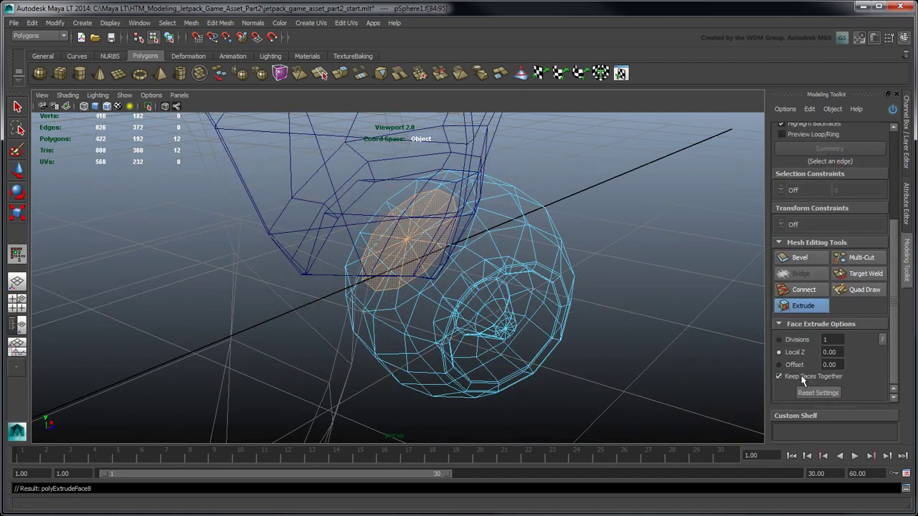
double_click(832, 352)
type("0.5")
key("Tab")
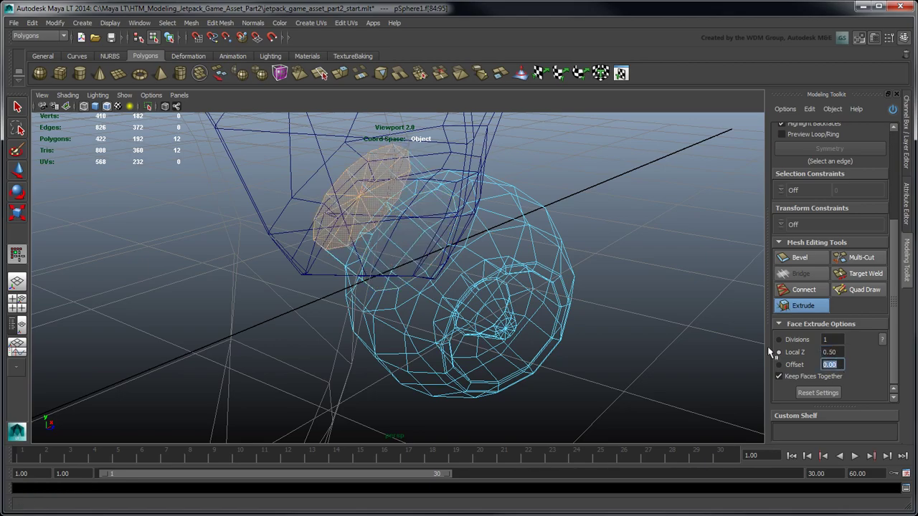
left_click(705, 338)
key("5")
mouse_move(704, 338)
left_mouse_down("alt")
mouse_move(656, 375)
mouse_move(613, 333)
mouse_move(713, 301)
mouse_move(678, 289)
mouse_move(690, 282)
left_mouse_up("alt")
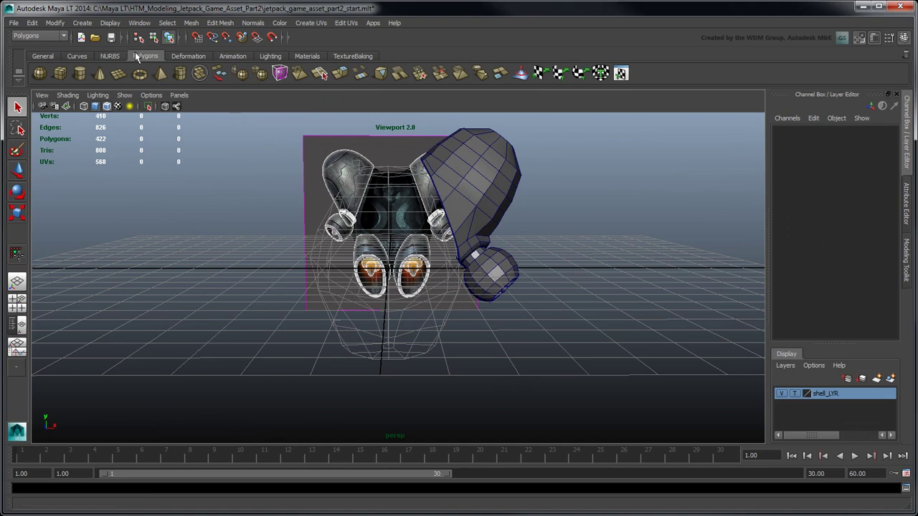
Step: Create a polygon cylinder and move it over the lower thruster on the modelled side, at Translate X 1.195, Y -2.449, Z 0.59
left_click(82, 23)
mouse_move(144, 51)
left_click(241, 85)
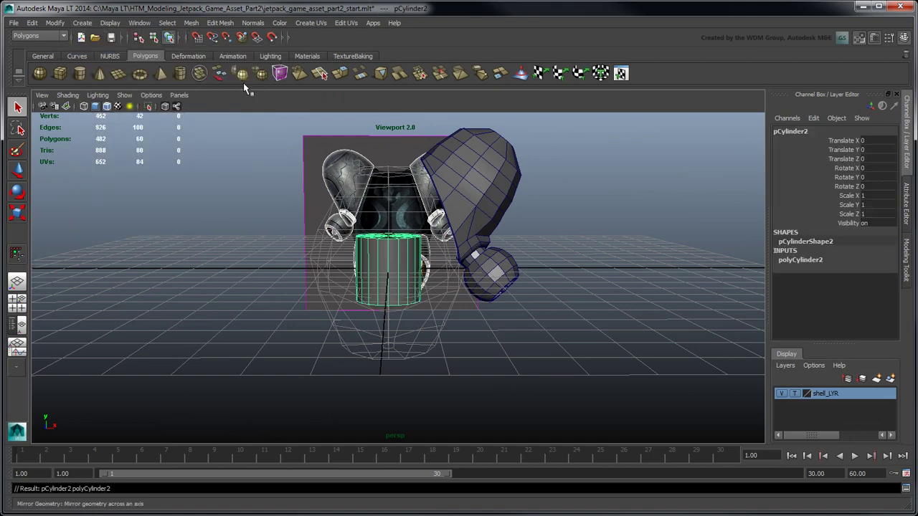
key("w")
key("space")
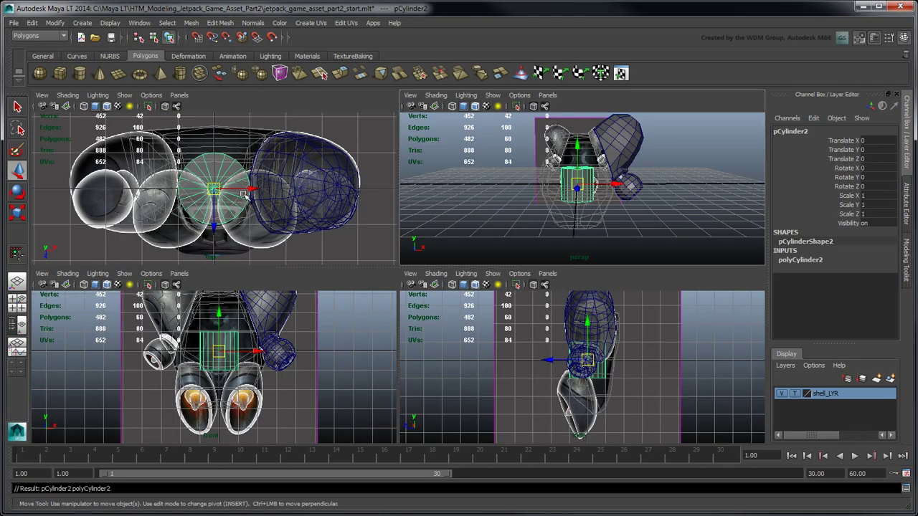
left_click_drag(247, 191, 264, 257)
left_click_drag(245, 318, 262, 365)
Step: Tilt the cylinder with Rotate X -15 and scale it uniformly to about 1.747
left_click(875, 171)
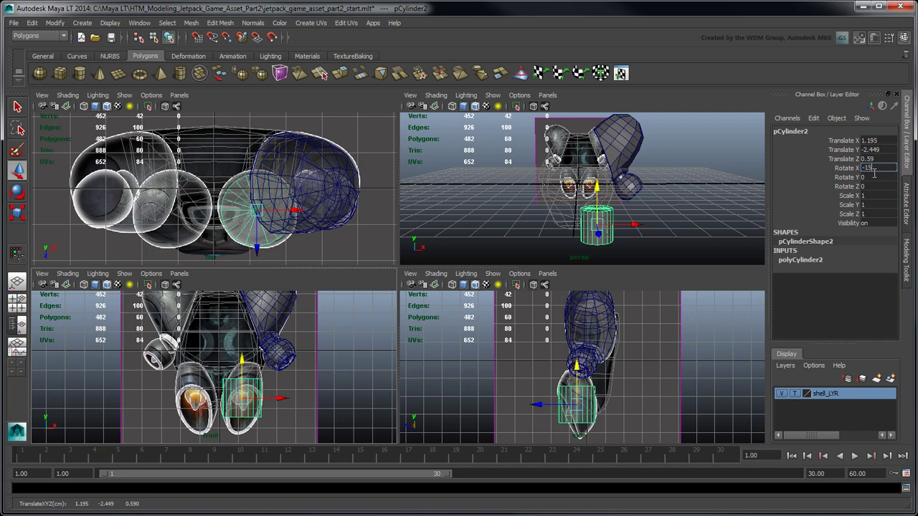
type("-15")
key("Return")
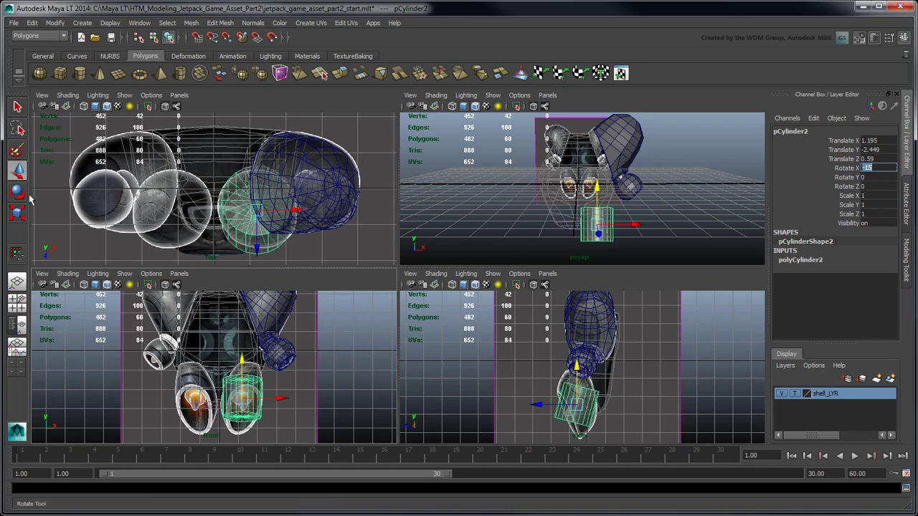
left_click(17, 212)
left_click_drag(257, 409, 284, 409)
Step: Set the cylinder to 12 axis subdivisions and 6 height subdivisions
left_click(816, 262)
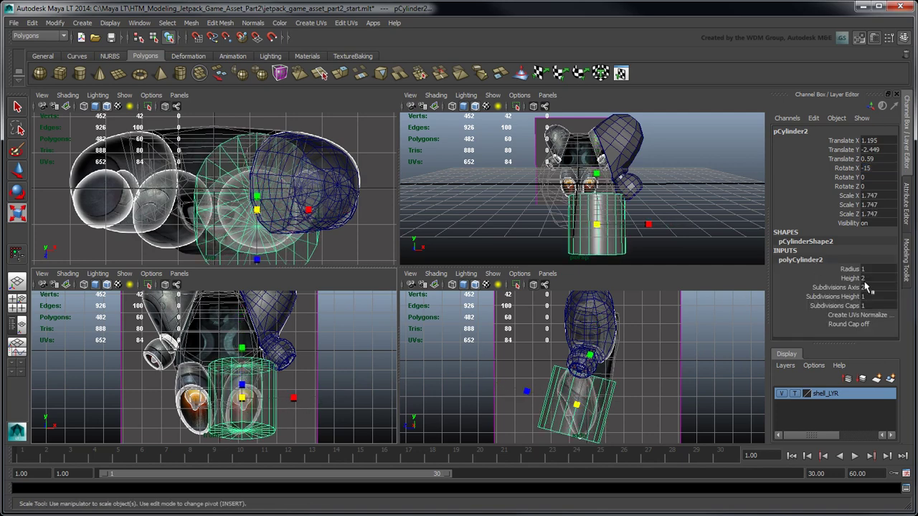
double_click(879, 288)
key("Tab")
type("6")
key("Tab")
Step: Scale the cylinder's horizontal edge loops along X in the front view to match the thruster's tapered outline
left_click(908, 272)
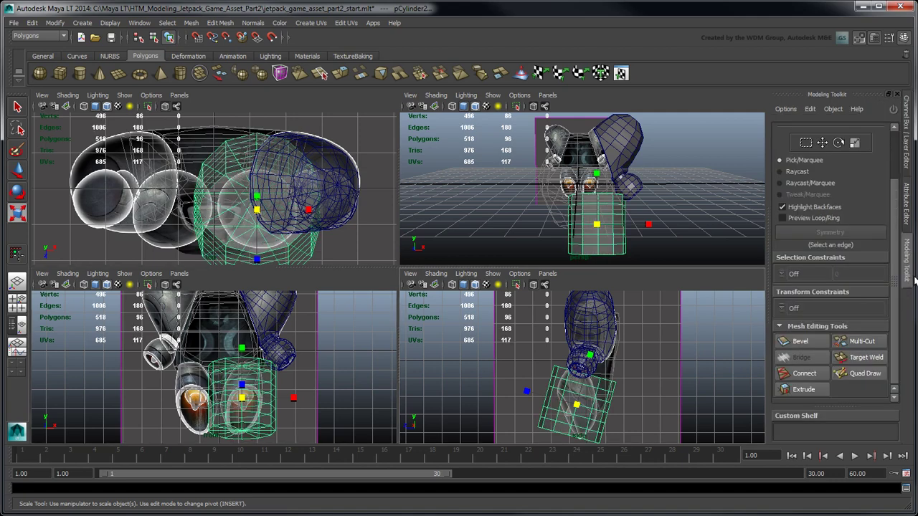
scroll(832, 323, "down", 2)
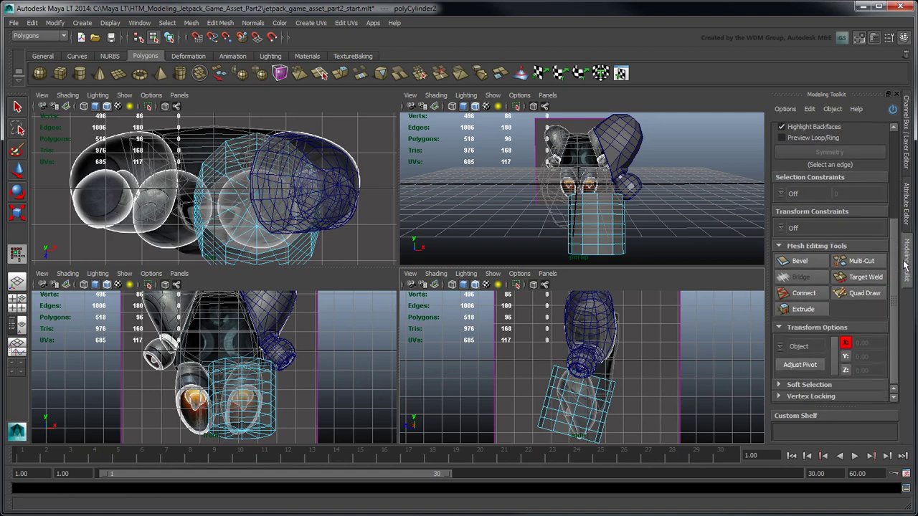
left_click(783, 353)
left_click(802, 363)
key("space")
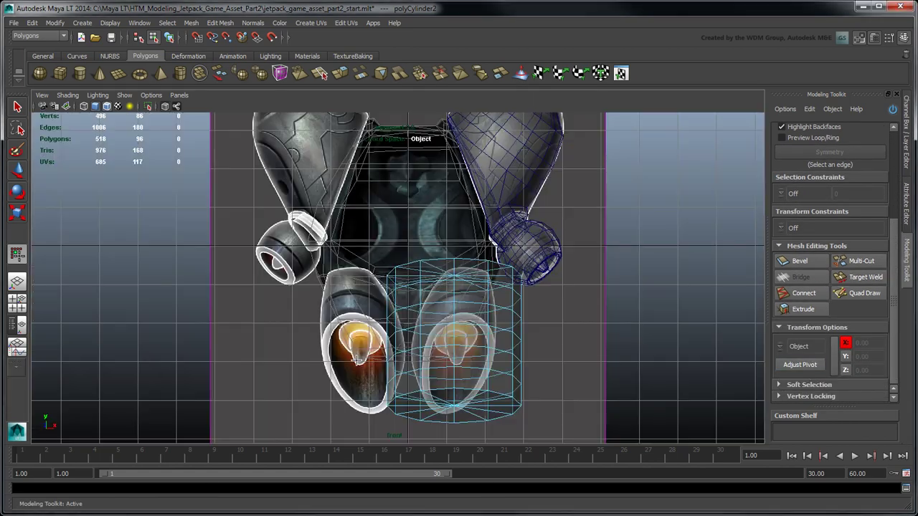
middle_click_drag(402, 212, 370, 231, "alt")
right_click_drag(370, 231, 424, 168, "alt")
double_click(423, 159)
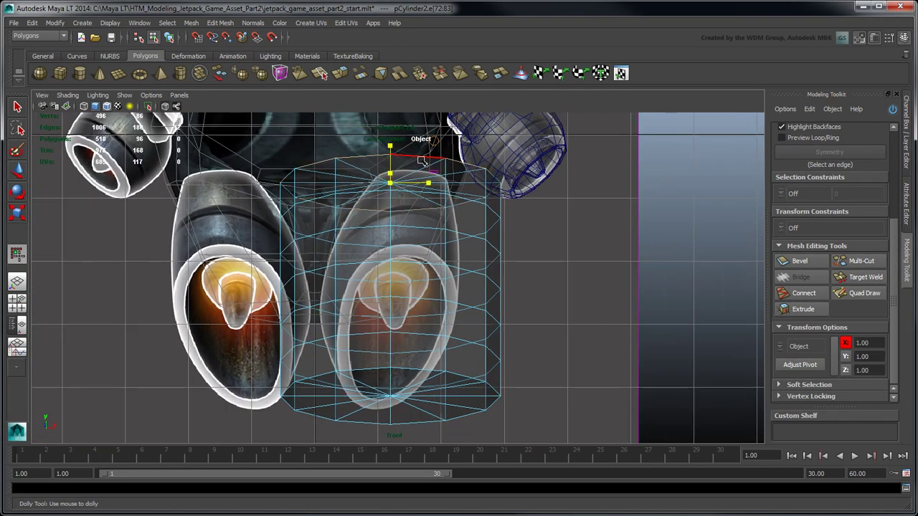
left_click_drag(429, 183, 326, 190)
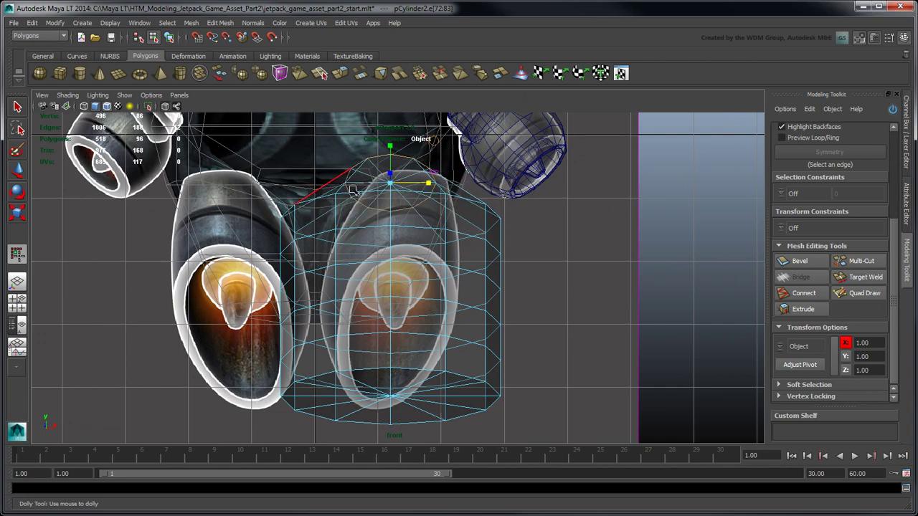
double_click(430, 217)
left_click_drag(430, 216, 346, 224)
Step: Shift the cylinder's upper edge loops sideways in the front view to follow the thruster's slanted silhouette
double_click(436, 251)
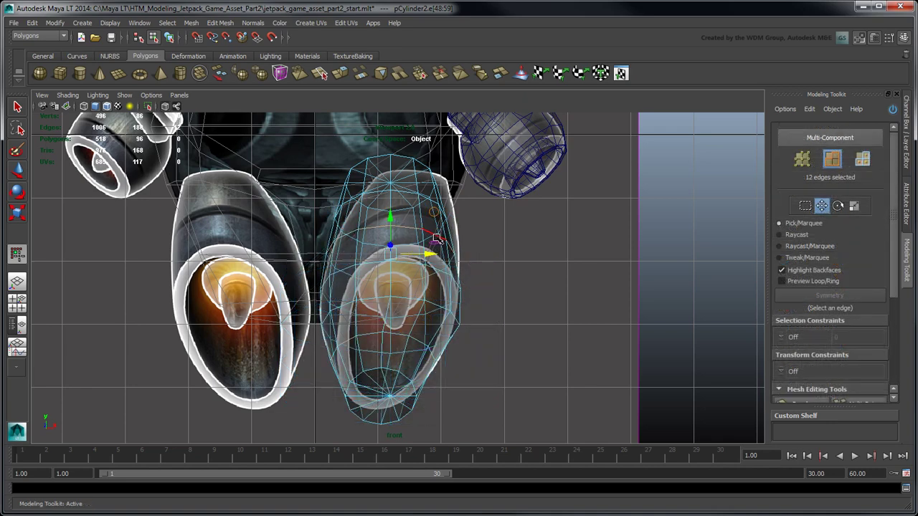
double_click(430, 227)
double_click(439, 205)
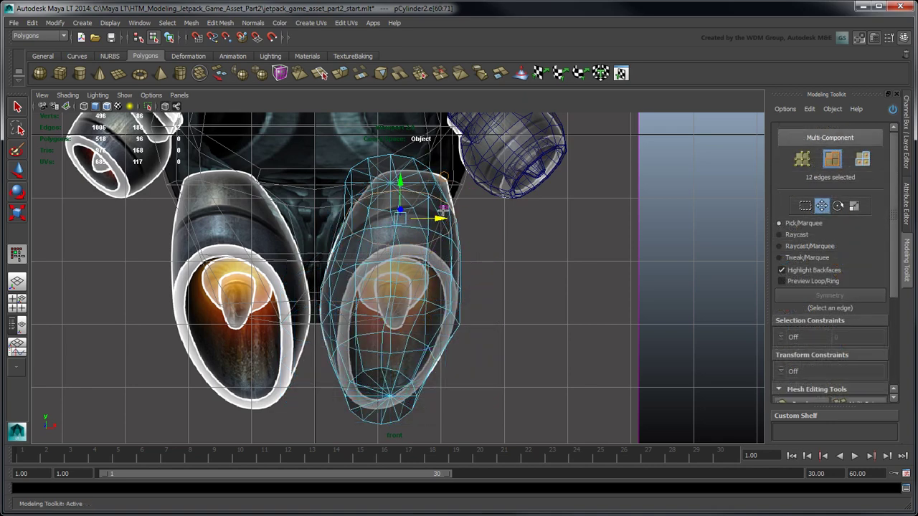
double_click(454, 192)
Step: Move the cylinder's top two edge loops in the side view toward the thruster's upper end
key("space")
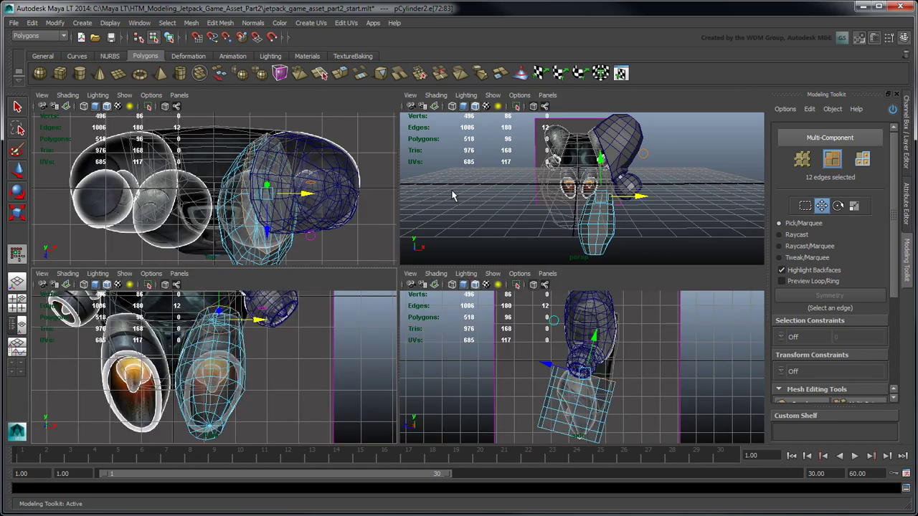
key("space")
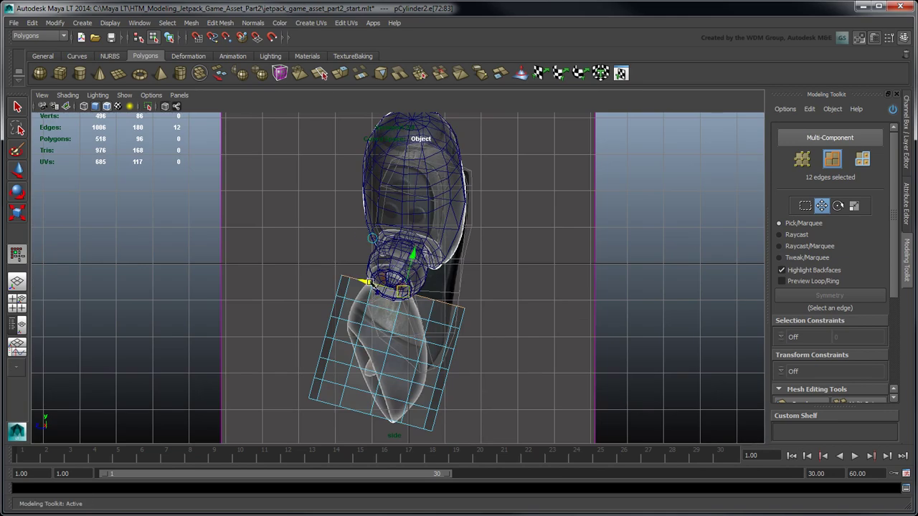
left_click(382, 308)
double_click(386, 311)
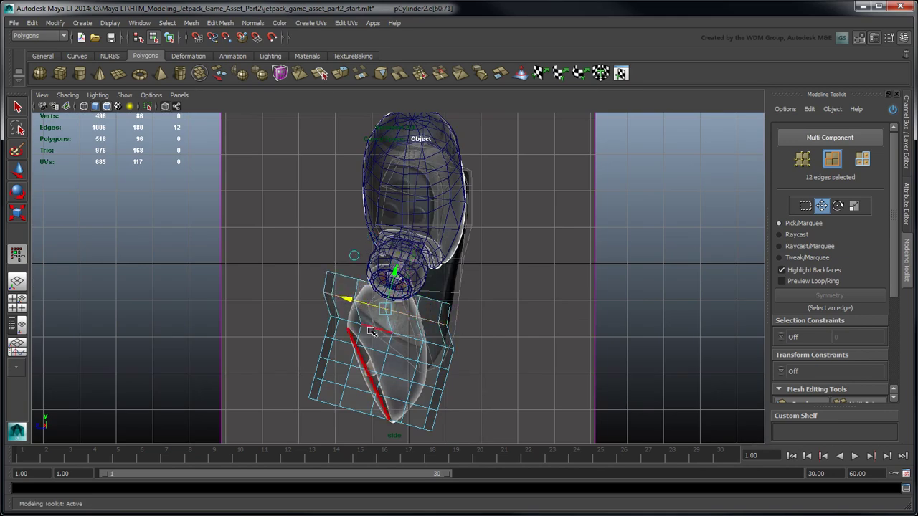
Step: Scale and reposition the cylinder's edge loops in the side view to fit the thruster's profile in the reference image
double_click(371, 330)
left_click(853, 206)
left_click_drag(350, 322, 391, 345)
double_click(376, 307)
left_click_drag(348, 299, 390, 330)
double_click(351, 281)
left_click_drag(354, 281, 376, 286)
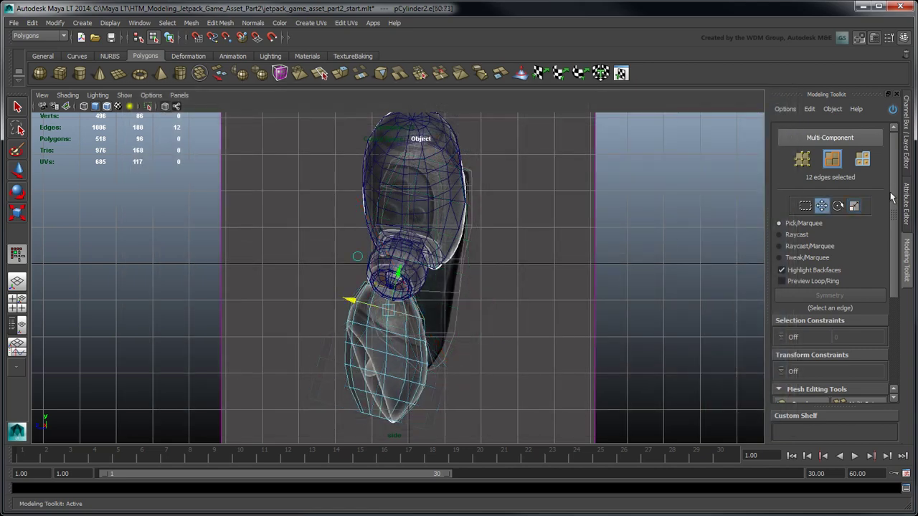
left_click(854, 206)
left_click_drag(357, 304, 362, 304)
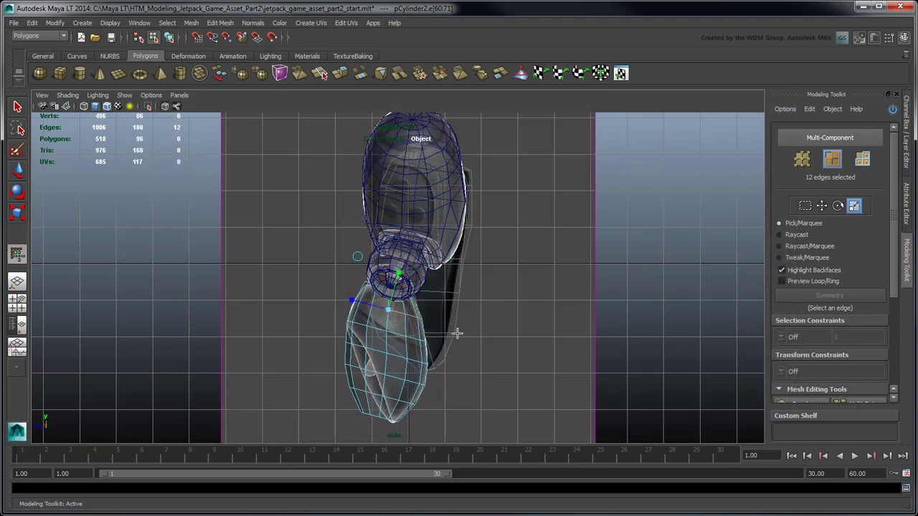
Step: Slice the thruster mesh with Multi-Cut in the side view along the diagonal line of its front opening
middle_click_drag(459, 355, 497, 283, "alt")
scroll(498, 283, "up", 5)
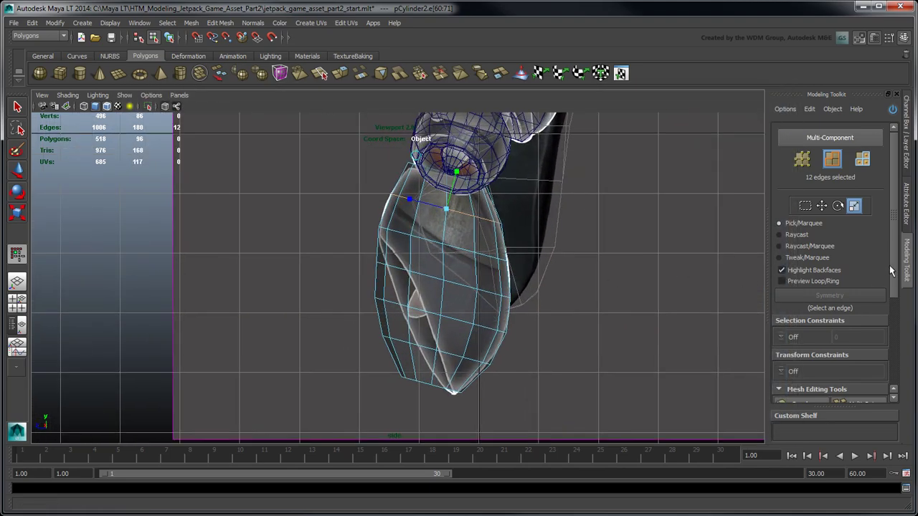
scroll(892, 271, "down", 5)
left_click(881, 261)
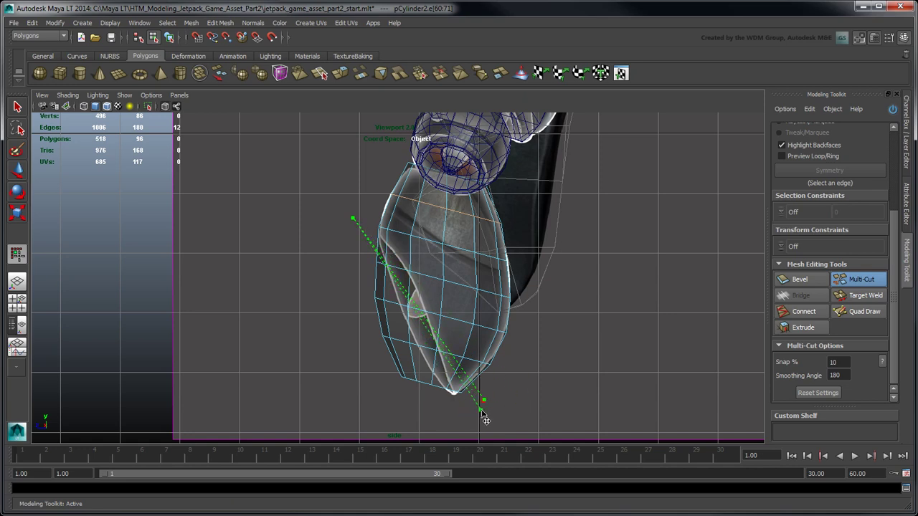
left_click(354, 219)
key("Return")
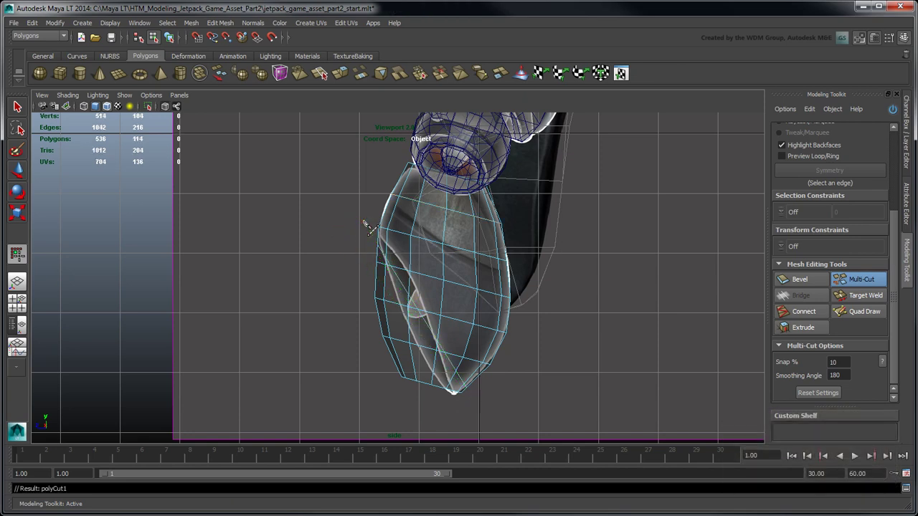
Step: Delete the faces in front of the diagonal cut and the bottom cap faces to open the thruster
key("q")
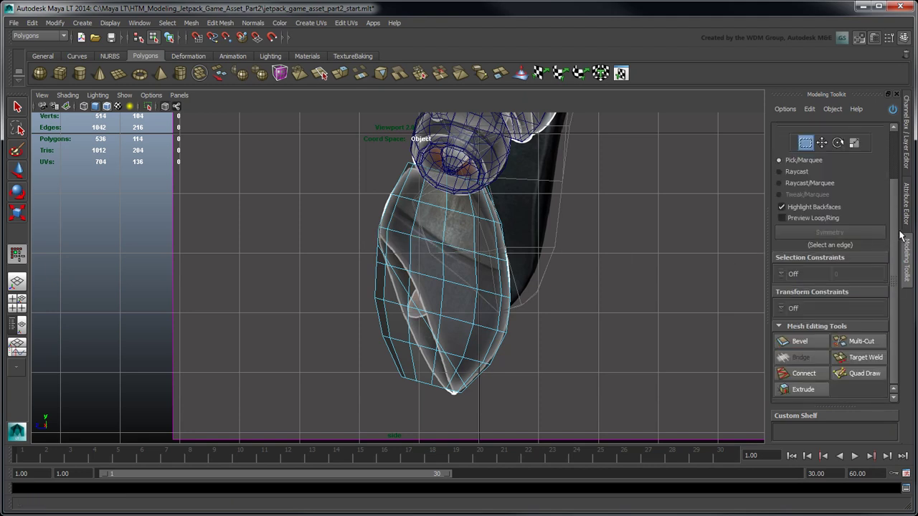
left_click_drag(893, 231, 893, 178)
left_click(862, 158)
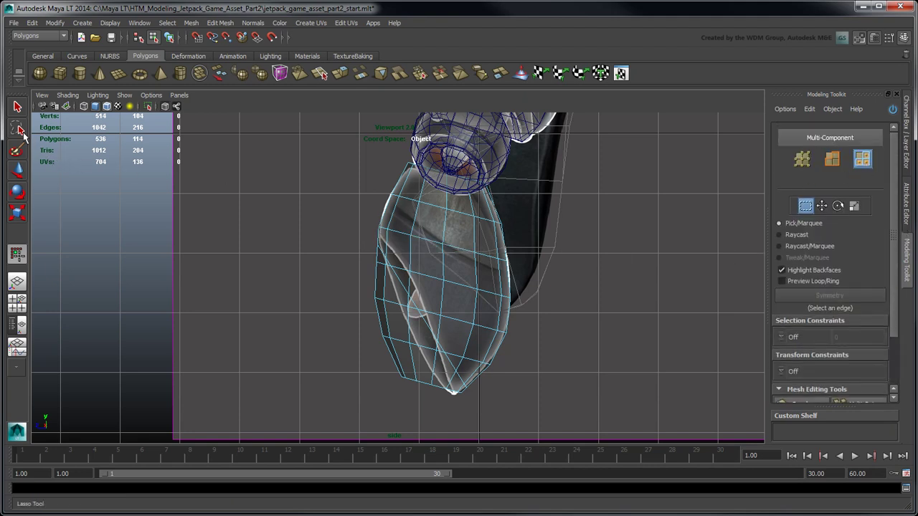
left_click(17, 128)
mouse_move(374, 264)
left_mouse_down()
mouse_move(412, 418)
mouse_move(472, 405)
mouse_move(401, 258)
left_mouse_up()
left_click_drag(436, 306, 456, 349, "ctrl")
left_click_drag(472, 381, 474, 362, "ctrl")
key("Delete")
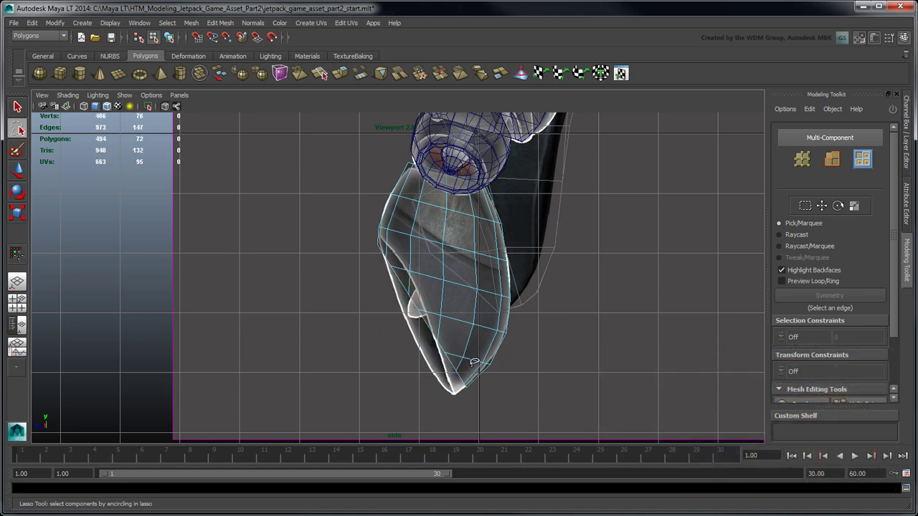
Step: Connect vertices across the five-sided faces along both sides of the thruster's opening to split them into cleaner polygons
scroll(475, 362, "up", 4)
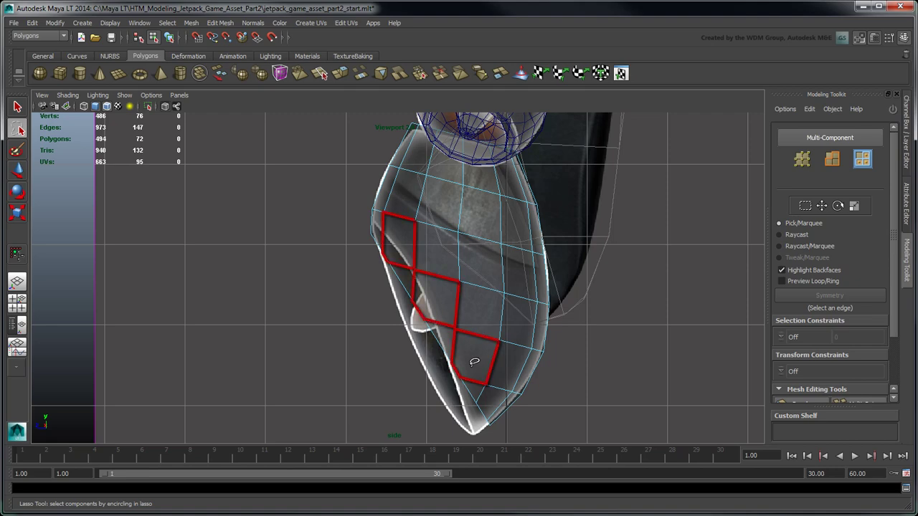
key("space")
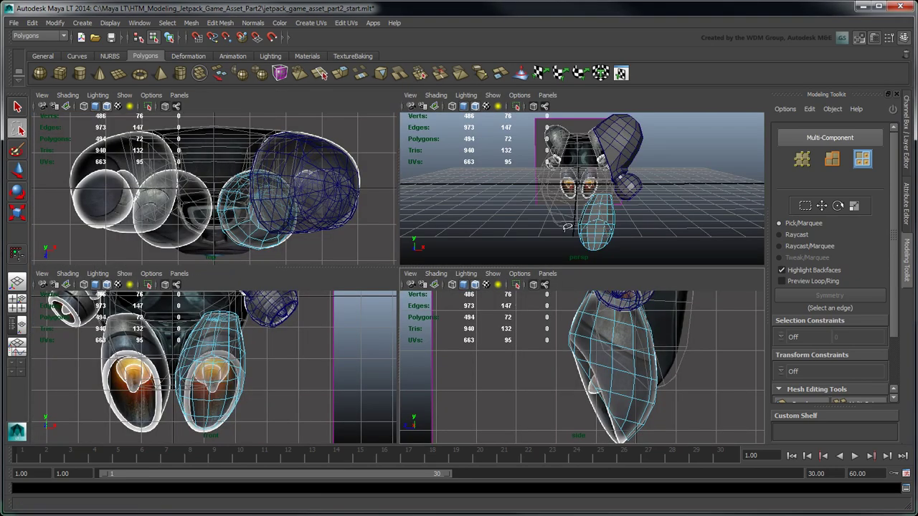
key("space")
middle_click_drag(510, 324, 505, 277, "alt")
scroll(505, 277, "up", 5)
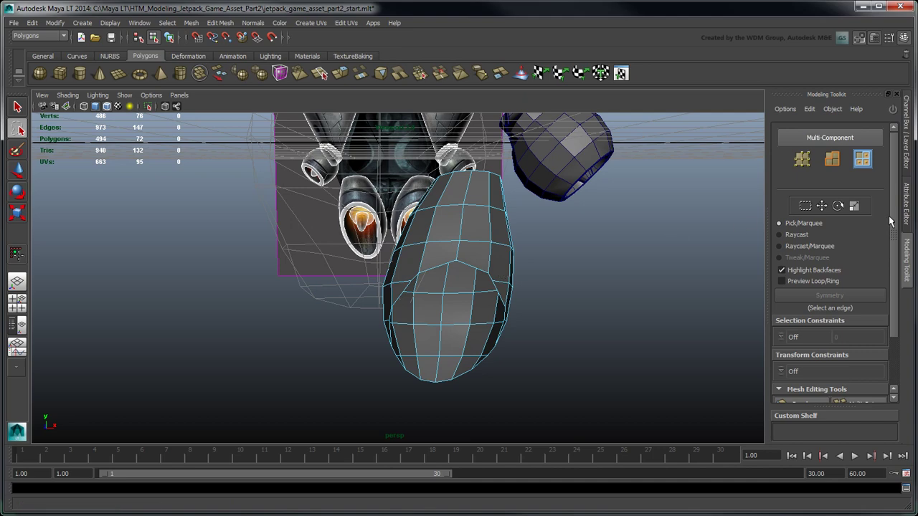
left_click_drag(893, 220, 905, 315)
left_click(815, 377)
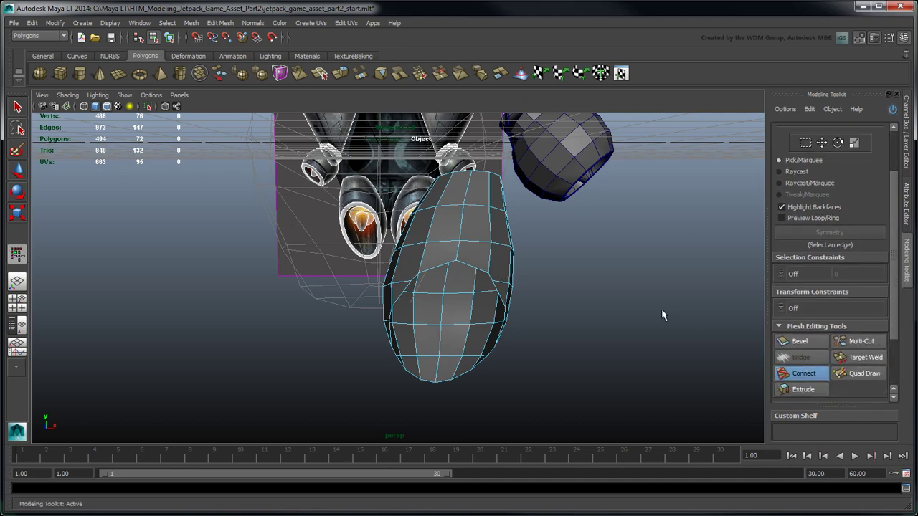
left_click_drag(639, 305, 619, 293, "alt")
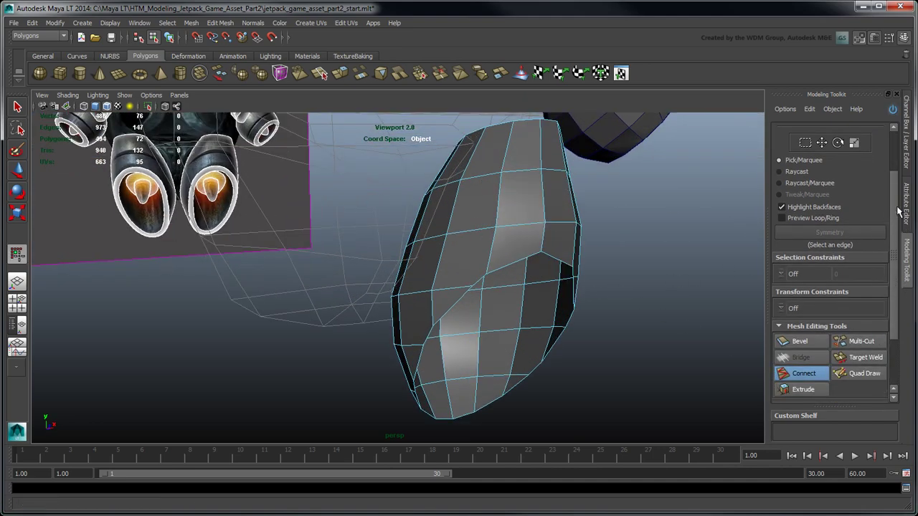
scroll(882, 165, "up", 3)
left_click(545, 238)
left_click(491, 250)
left_click(439, 291)
left_click_drag(438, 291, 432, 390, "alt")
key("Return")
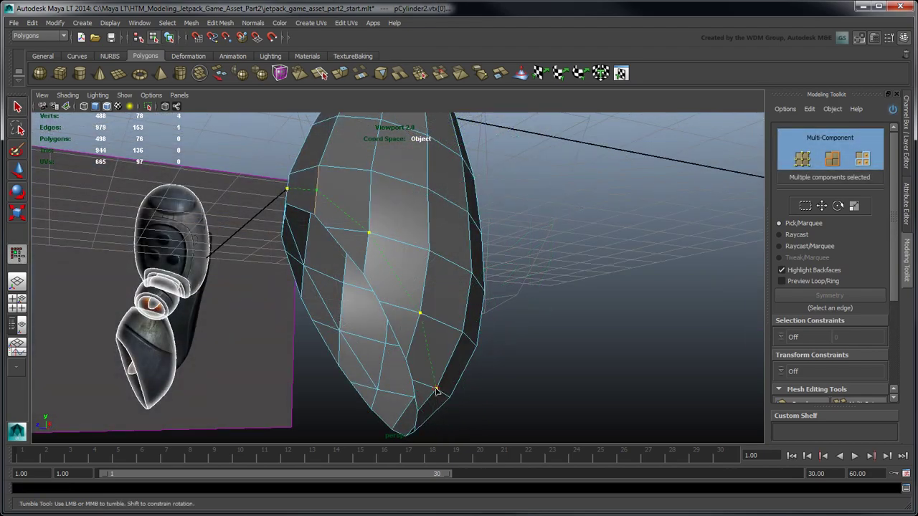
key("q")
Step: Target-weld the extra vertices on one side of the thruster opening's rim to their neighbouring rim vertices
left_click_drag(496, 379, 306, 369, "alt")
scroll(305, 369, "up", 2)
left_click_drag(895, 328, 902, 387)
left_click(861, 357)
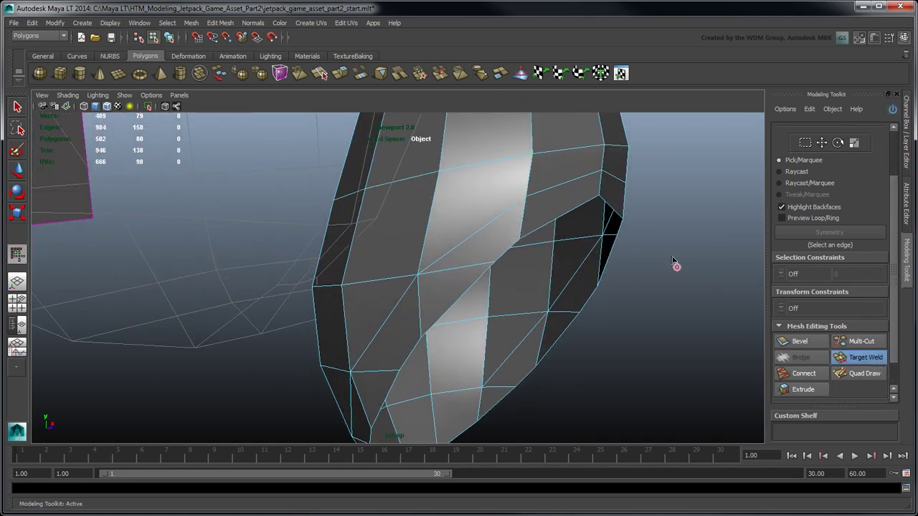
left_click_drag(492, 265, 423, 336)
middle_click_drag(426, 339, 532, 269, "alt")
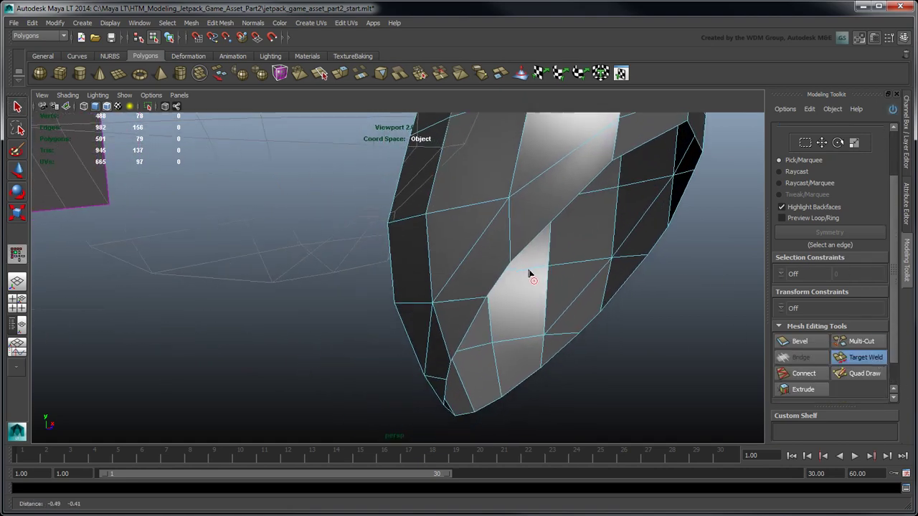
left_click_drag(533, 269, 491, 314, "alt")
left_click_drag(473, 347, 476, 349)
left_click_drag(475, 349, 416, 376, "alt")
left_click_drag(426, 421, 427, 423)
Step: Target-weld the extra rim vertices on the opposite side of the thruster opening, down to its lower tip
left_click_drag(535, 366, 496, 306, "alt")
middle_click_drag(495, 306, 446, 324, "alt")
left_click_drag(447, 329, 437, 306, "alt")
left_click_drag(347, 220, 354, 191)
middle_click_drag(355, 190, 347, 200, "alt")
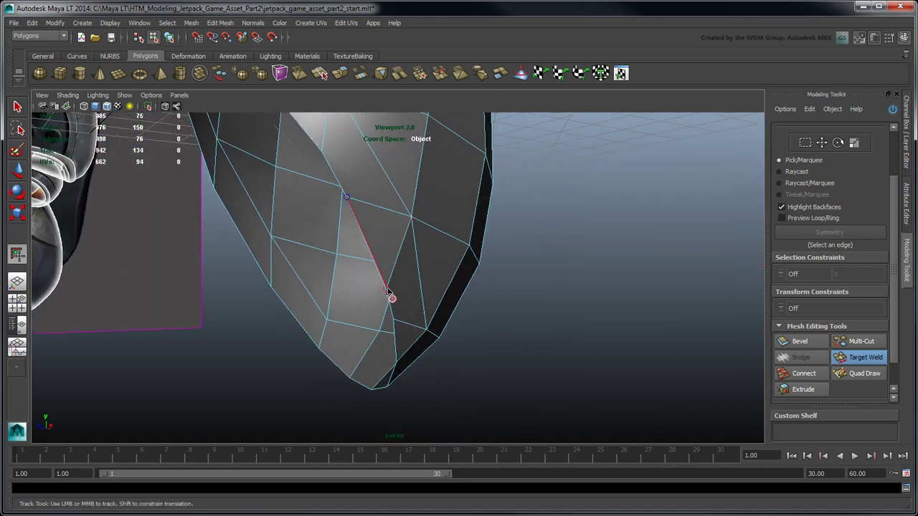
left_click_drag(388, 292, 388, 292)
mouse_move(388, 293)
left_mouse_down("alt")
mouse_move(403, 293)
mouse_move(349, 262)
mouse_move(378, 290)
left_mouse_up("alt")
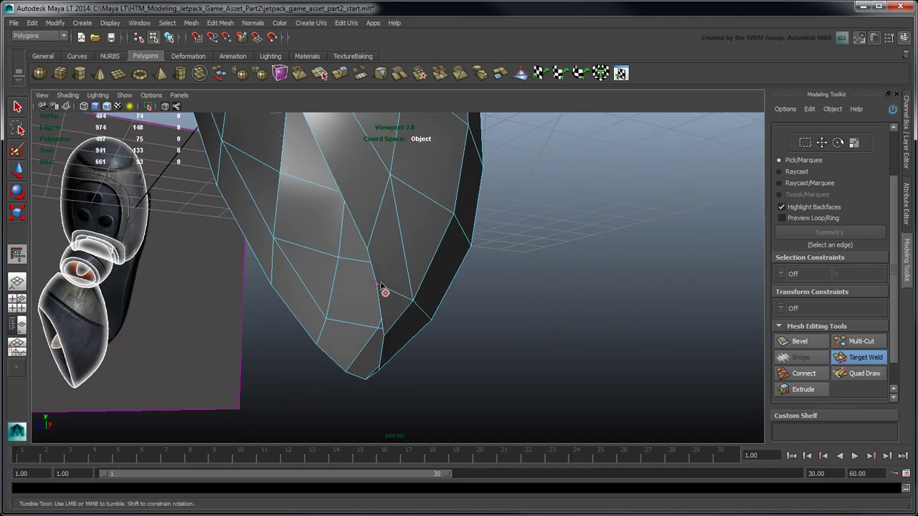
left_click_drag(386, 333, 387, 334)
left_click_drag(455, 285, 499, 236, "alt")
middle_click_drag(499, 236, 477, 246, "alt")
key("q")
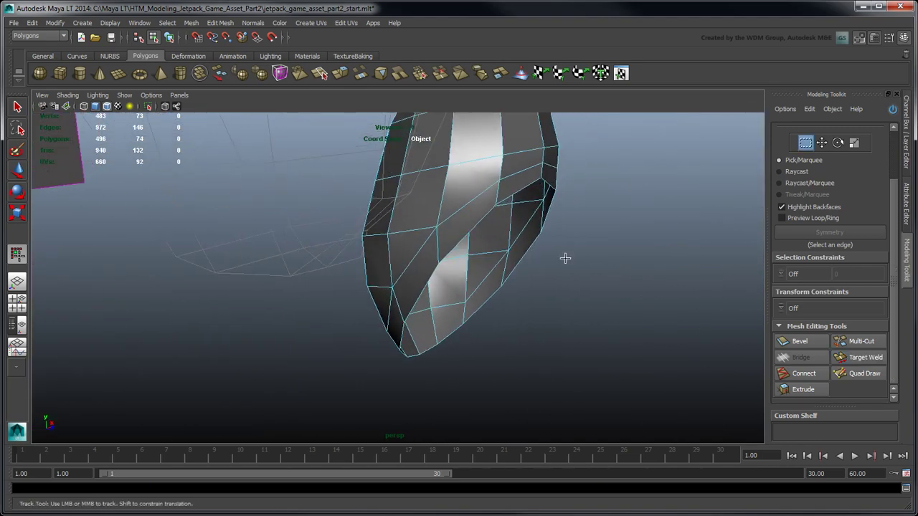
left_click_drag(894, 204, 901, 142)
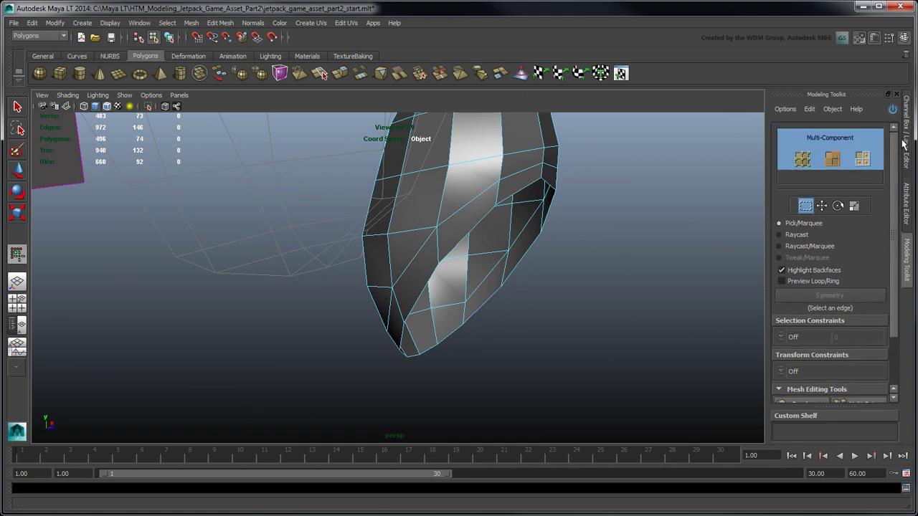
Step: Move the vertices at the thruster's lower tip in the side view to match the reference outline
left_click(809, 167)
left_click(822, 206)
key("space")
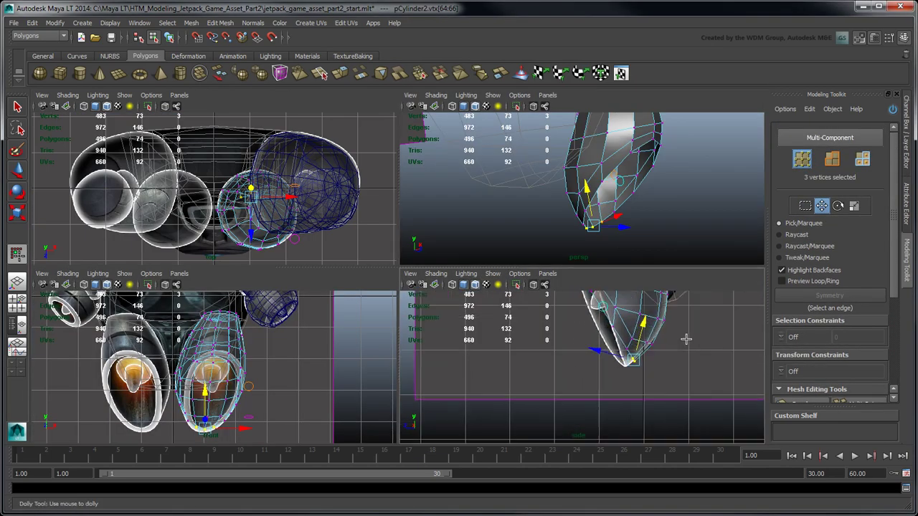
scroll(686, 340, "up", 3)
left_click_drag(678, 388, 657, 401)
left_click_drag(645, 347, 632, 378)
Step: Reposition the vertex pairs along the thruster opening's front edge in the side view to follow the reference contour
key("space")
scroll(537, 401, "down", 2)
scroll(498, 323, "up", 2)
left_click_drag(453, 297, 453, 297)
left_click_drag(437, 277, 415, 286)
left_click_drag(394, 207, 412, 228)
left_click_drag(402, 218, 387, 218)
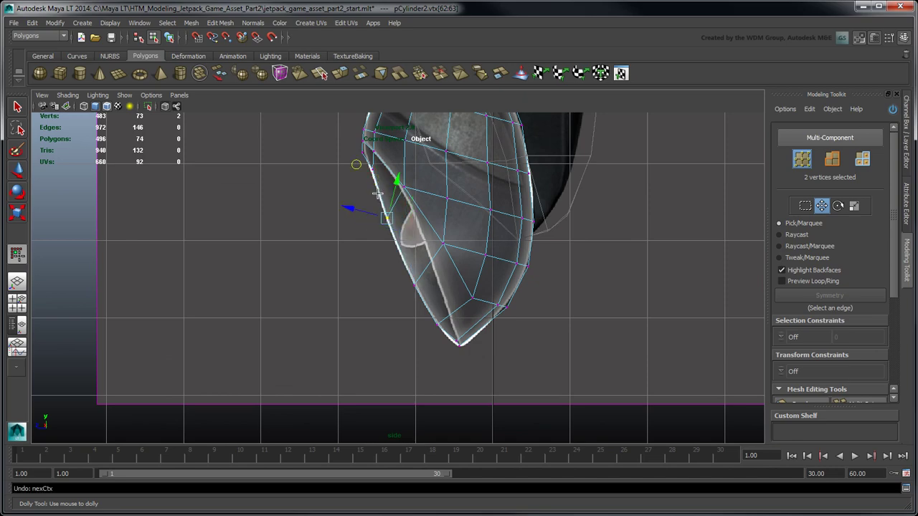
left_click(378, 176)
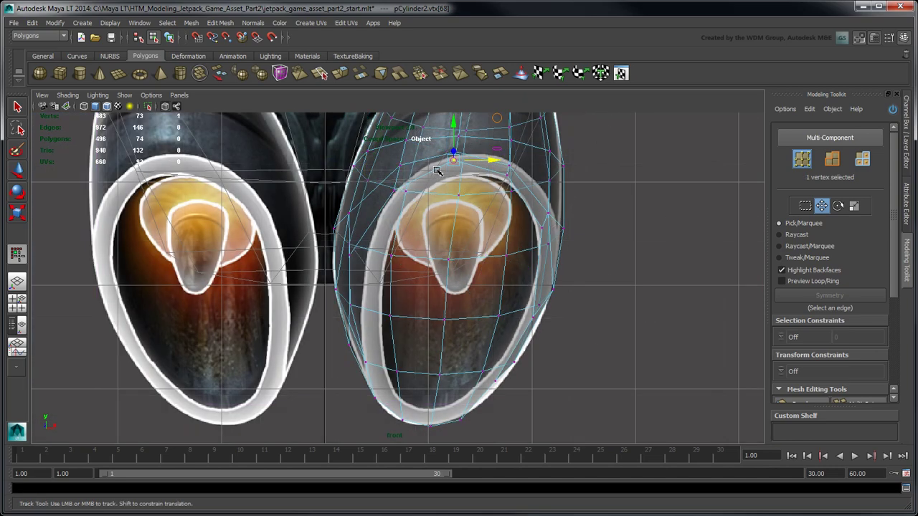
Step: Adjust individual vertices around the thruster's opening in the front view to fit the reference rim shape
left_click(353, 257)
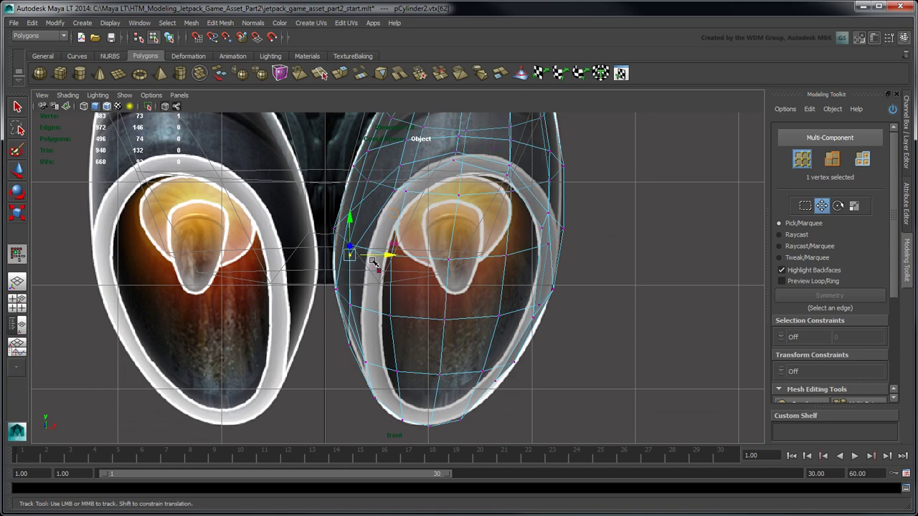
left_click(349, 344)
left_click_drag(387, 347, 394, 349)
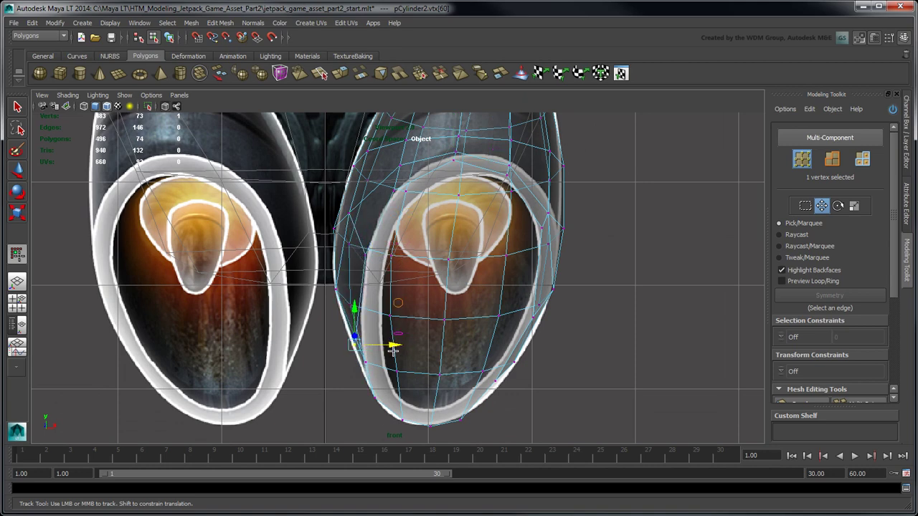
left_click(510, 168)
left_click(508, 175, "shift")
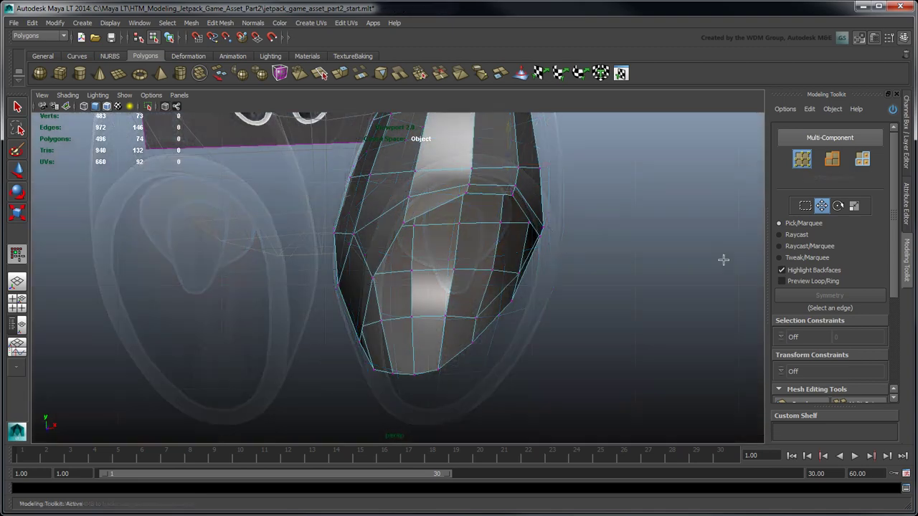
Step: Set the transform constraint to Edge and adjust the edges just above the thruster's opening along the surface
left_click(832, 159)
left_click(789, 371)
left_click(797, 383)
double_click(465, 176)
left_click_drag(464, 177, 491, 263, "alt")
left_click(507, 221)
left_click(469, 230, "shift")
left_click_drag(399, 204, 416, 213, "alt")
Step: Turn the transform constraint off, extrude the opening's border edge loop and scale it inward to form the rim's thickness
double_click(363, 195)
left_click_drag(895, 257, 906, 341)
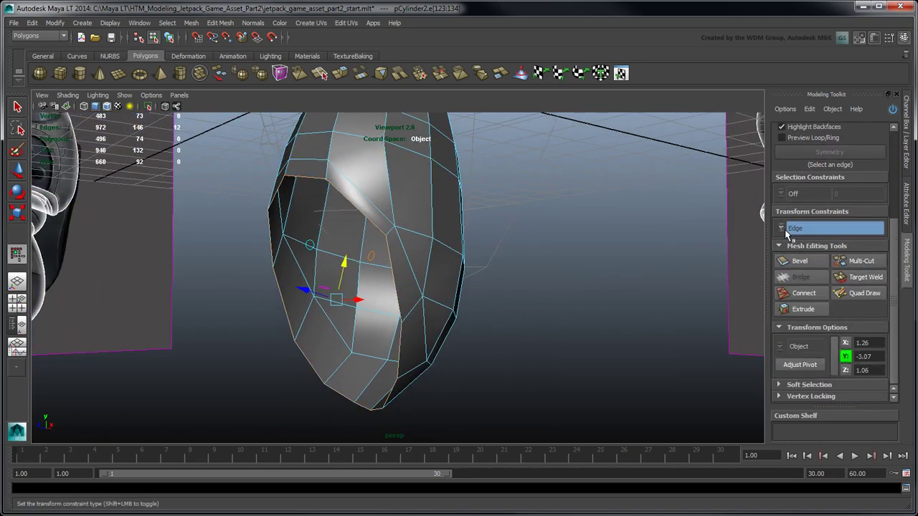
left_click(786, 230)
left_click(796, 230)
left_click(804, 310)
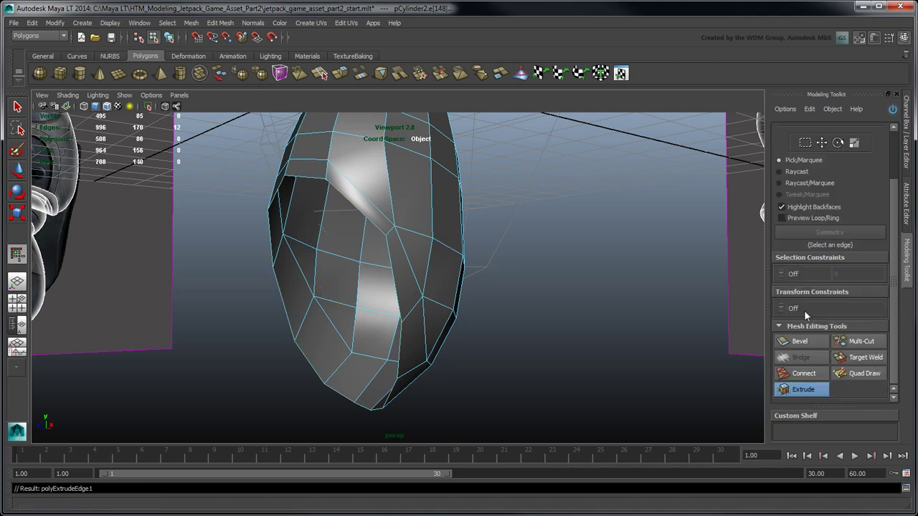
left_click(855, 143)
left_click_drag(336, 299, 326, 312)
key("space")
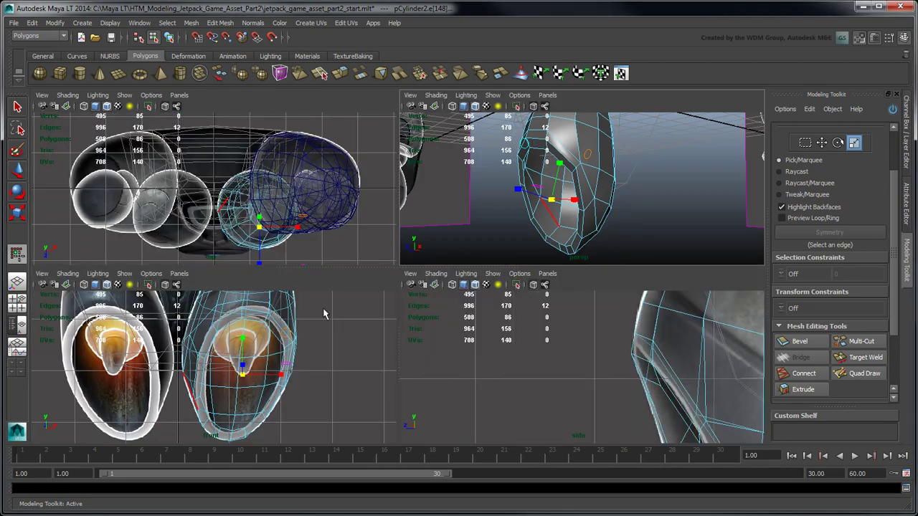
key("space")
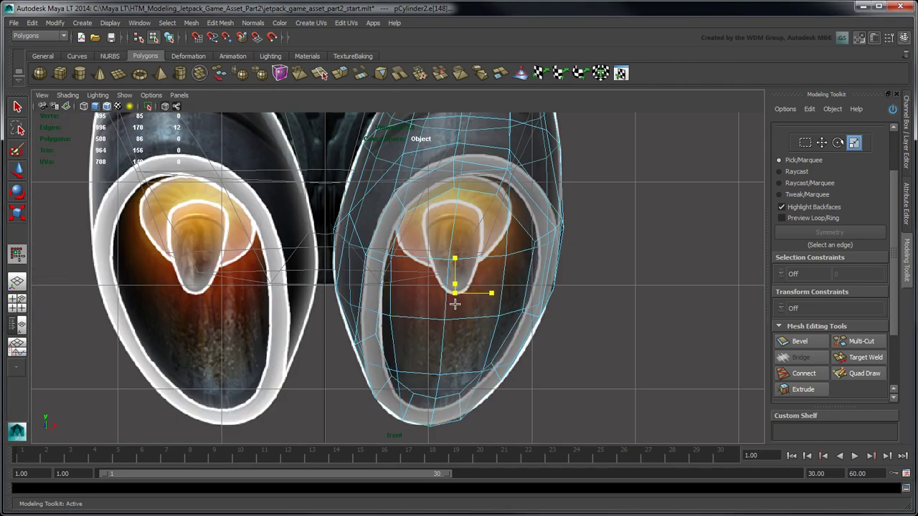
left_click_drag(457, 304, 461, 309)
key("space")
key("space")
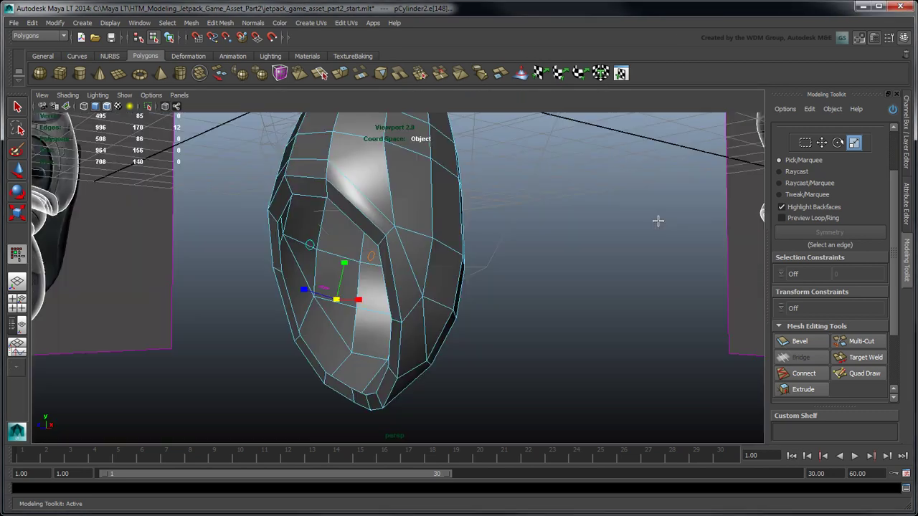
Step: Extrude the rim's inner edge loop again and push it back into the thruster
left_click(801, 392)
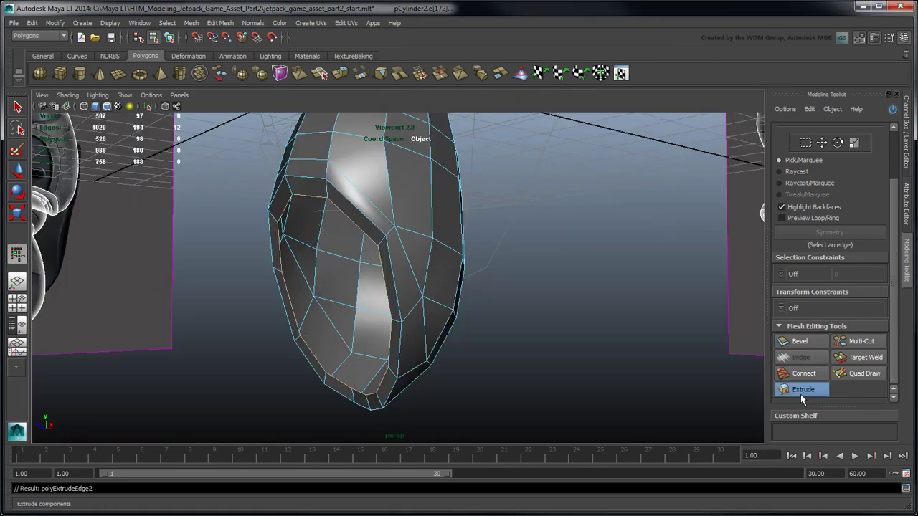
left_click(822, 143)
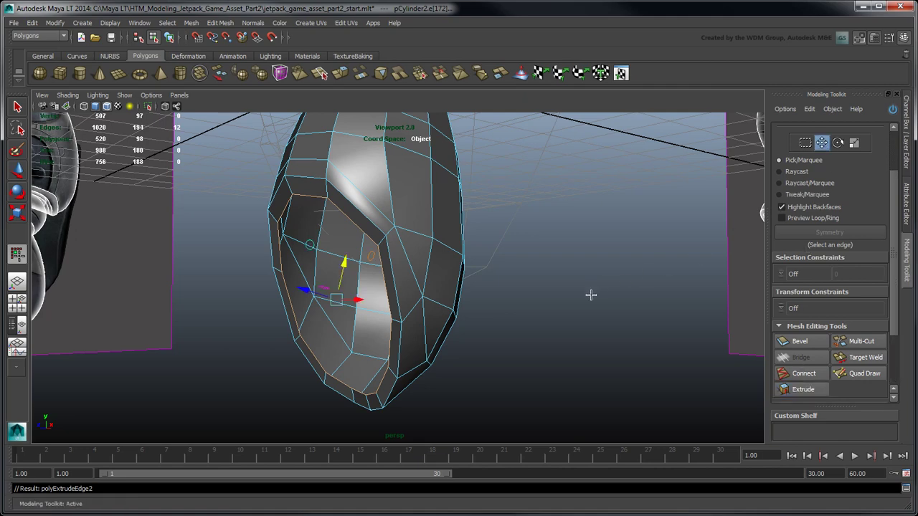
mouse_move(624, 311)
left_mouse_down("alt")
mouse_move(596, 309)
mouse_move(611, 309)
left_mouse_up("alt")
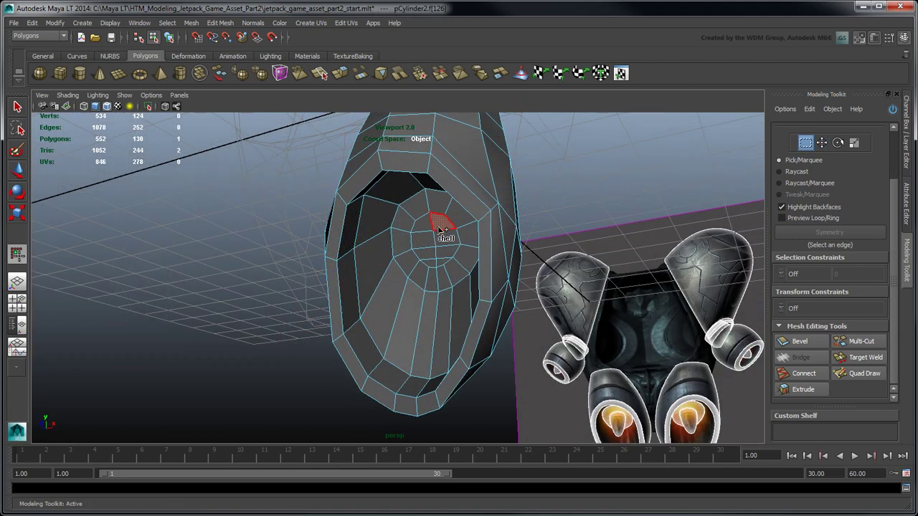
Step: Extrude the circle of faces at the back of the thruster's cavity and pull it out towards the opening
left_click(435, 215)
mouse_move(423, 226)
left_mouse_down()
mouse_move(442, 239)
mouse_move(429, 257)
mouse_move(444, 266)
left_mouse_up()
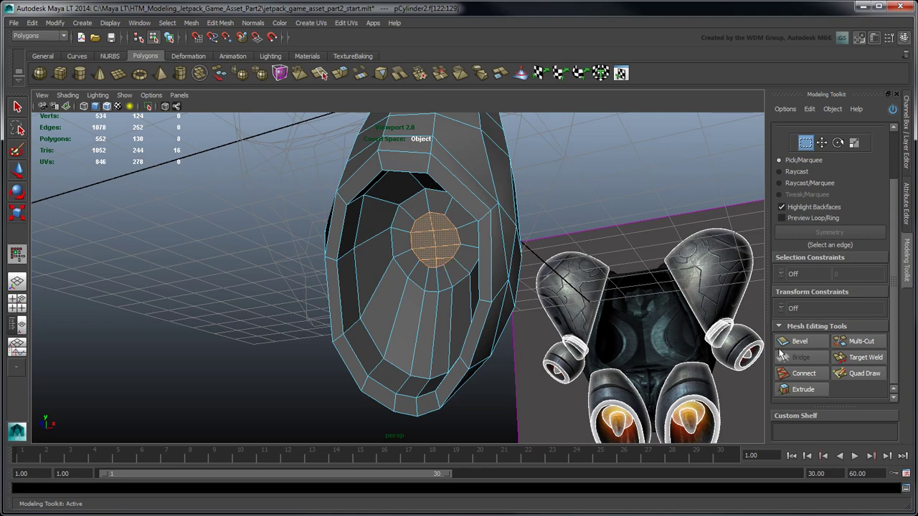
left_click(802, 390)
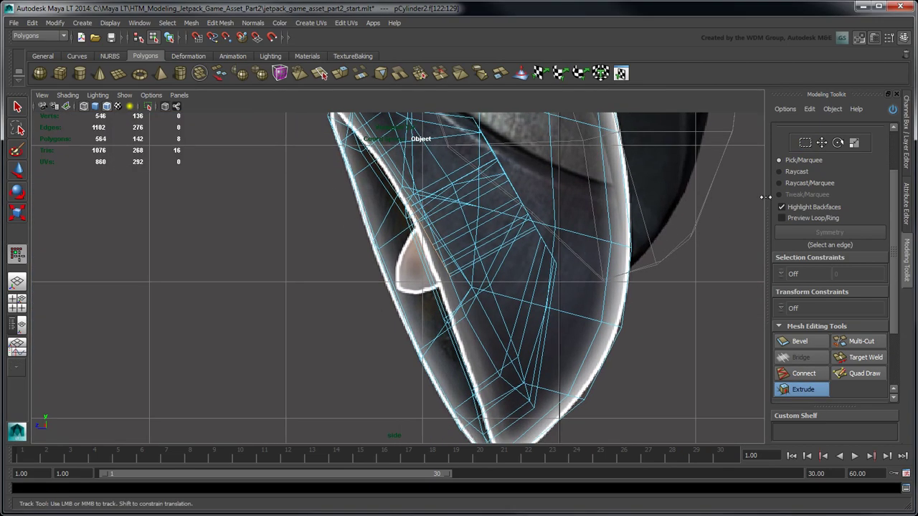
left_click(821, 143)
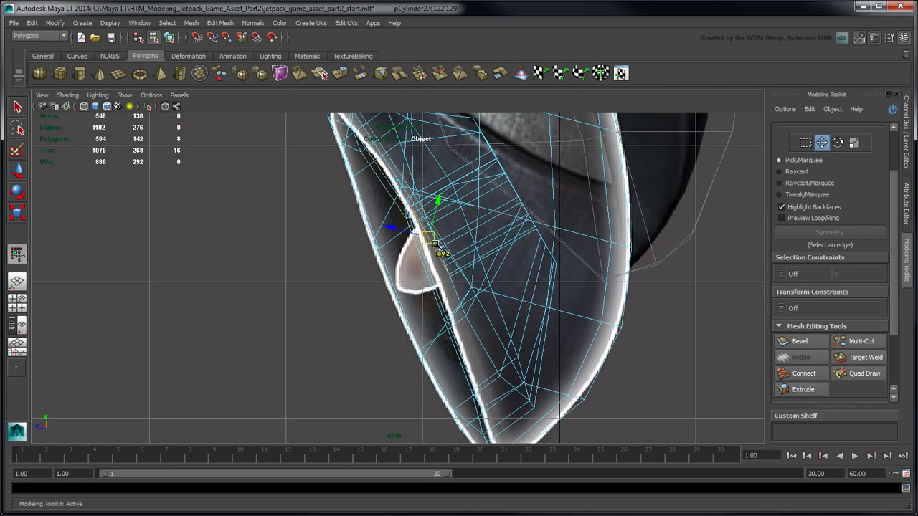
left_click_drag(442, 247, 420, 259)
key("r")
Step: Extrude the inner core's end faces again, then move and scale them to taper the core like the reference
left_click(809, 393)
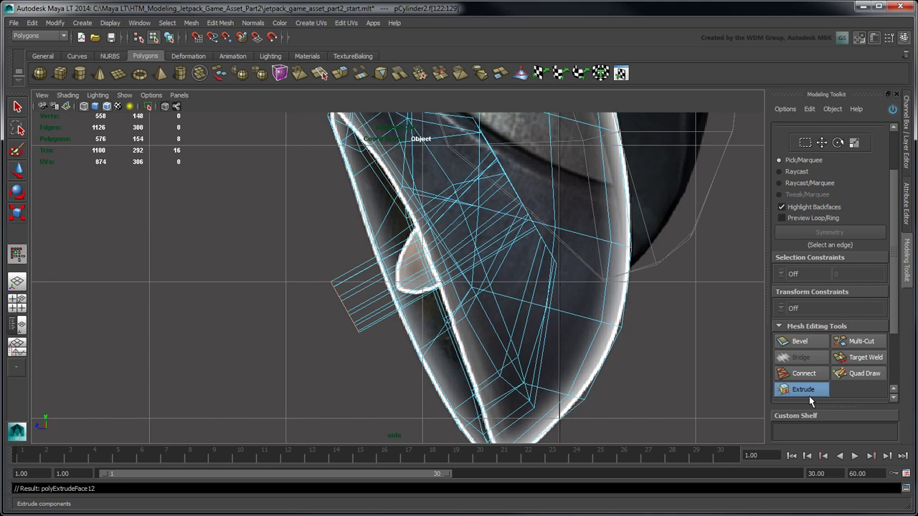
key("w")
left_click_drag(353, 313, 386, 284)
left_click(853, 143)
key("w")
Step: Examine the thruster's overall shape and inner core from several angles in the perspective view
key("space")
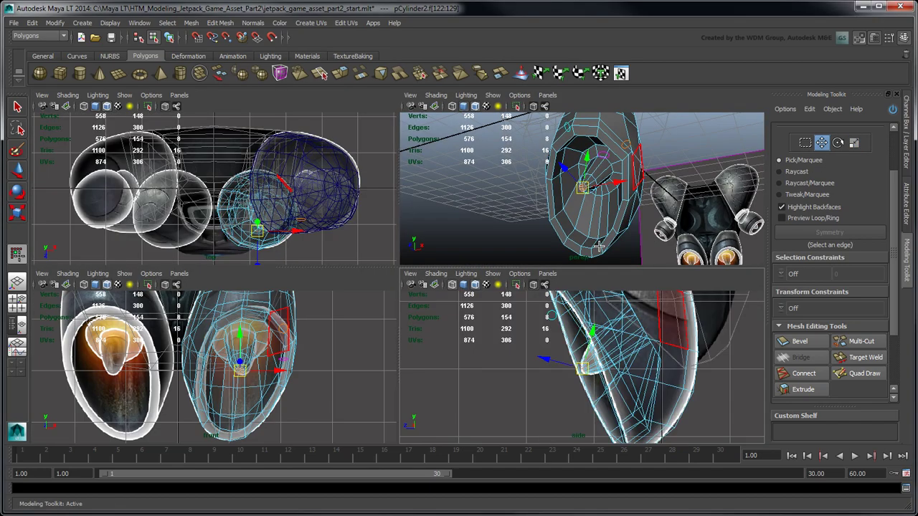
key("f")
left_click_drag(624, 225, 589, 215, "alt")
left_click_drag(528, 139, 649, 176)
scroll(540, 145, "down", 5)
left_click(738, 180)
key("q")
scroll(743, 183, "down", 5)
key("space")
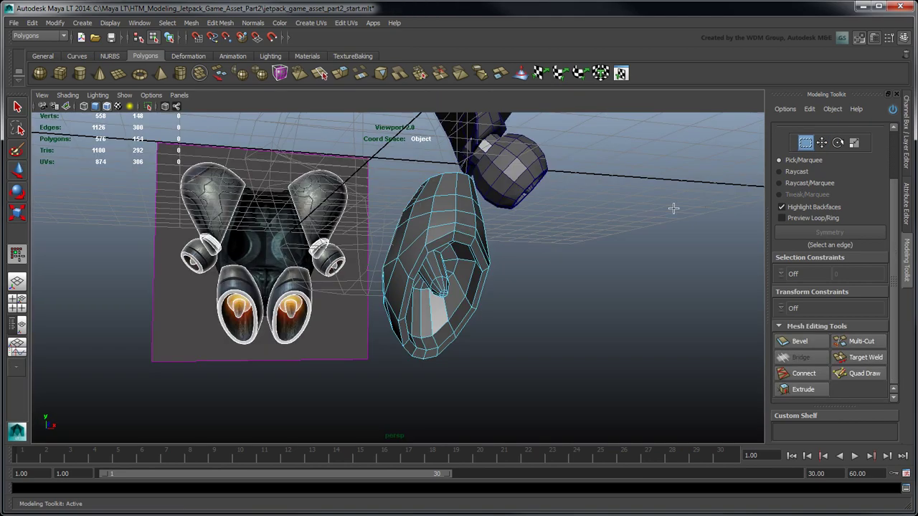
Step: Bevel the edge loop around the thruster's top cap
left_click_drag(707, 201, 552, 230, "alt")
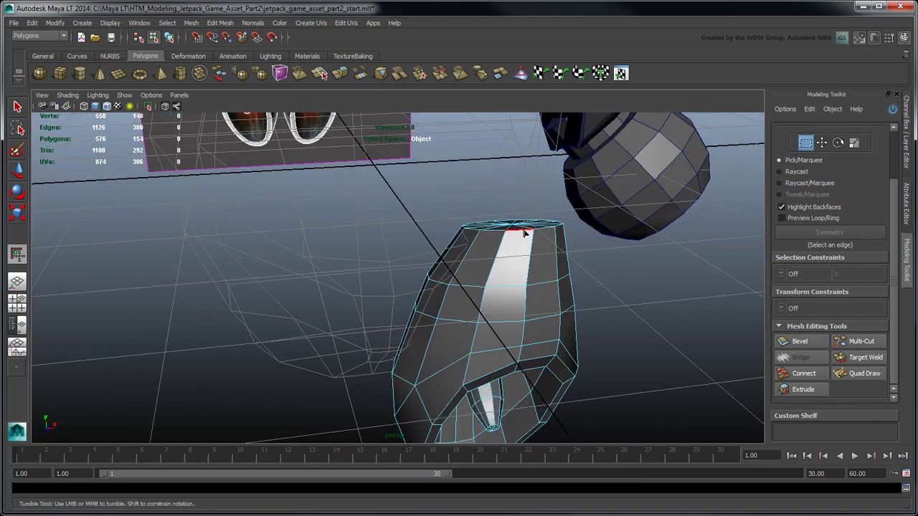
double_click(527, 231)
left_click(799, 341)
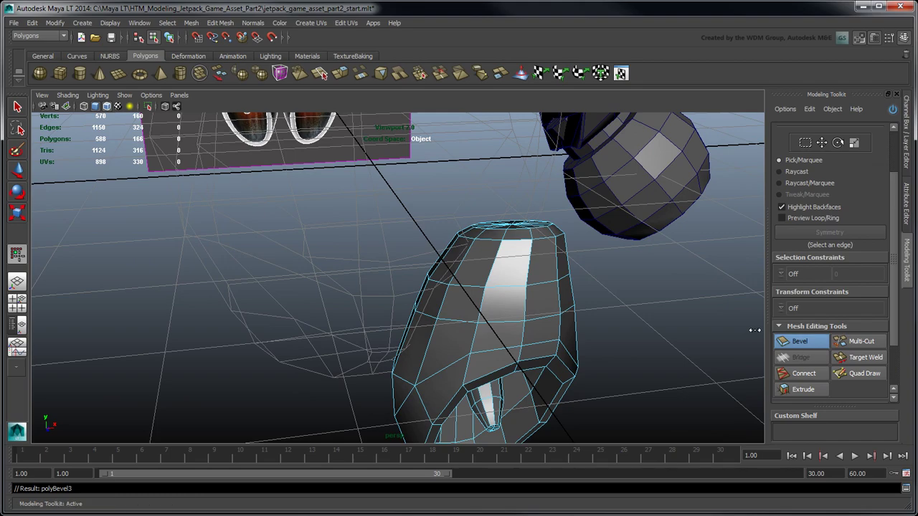
left_click_drag(729, 327, 655, 237, "alt")
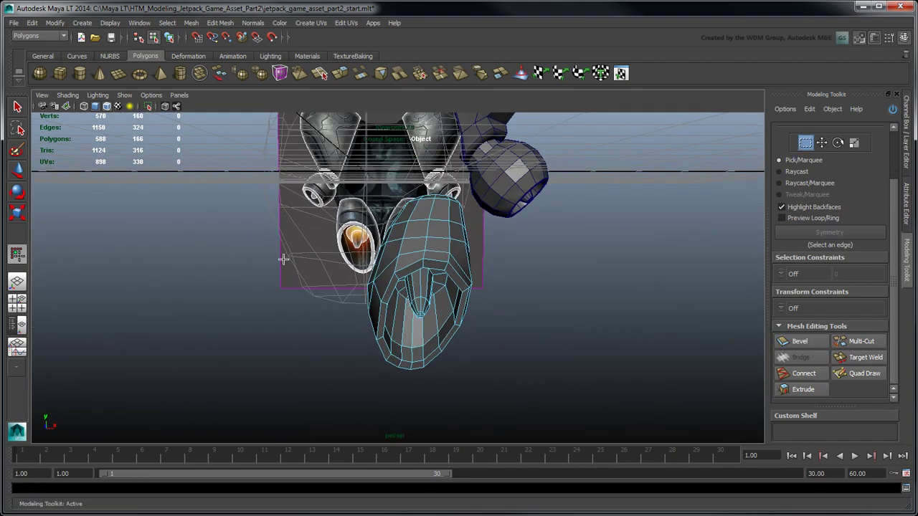
Step: Delete the construction history of pCylinder1, pSphere1 and pCylinder2
left_click(18, 326)
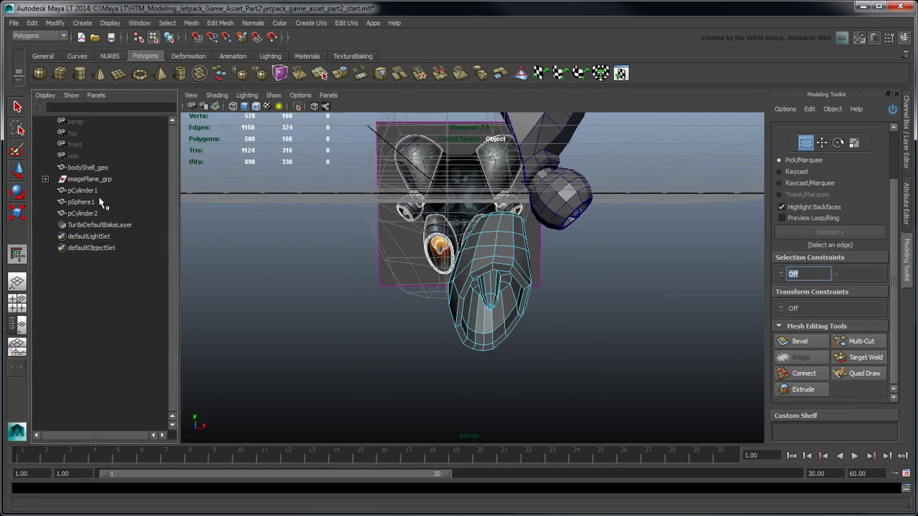
left_click(83, 191)
left_click(90, 203, "ctrl")
left_click(92, 213, "ctrl")
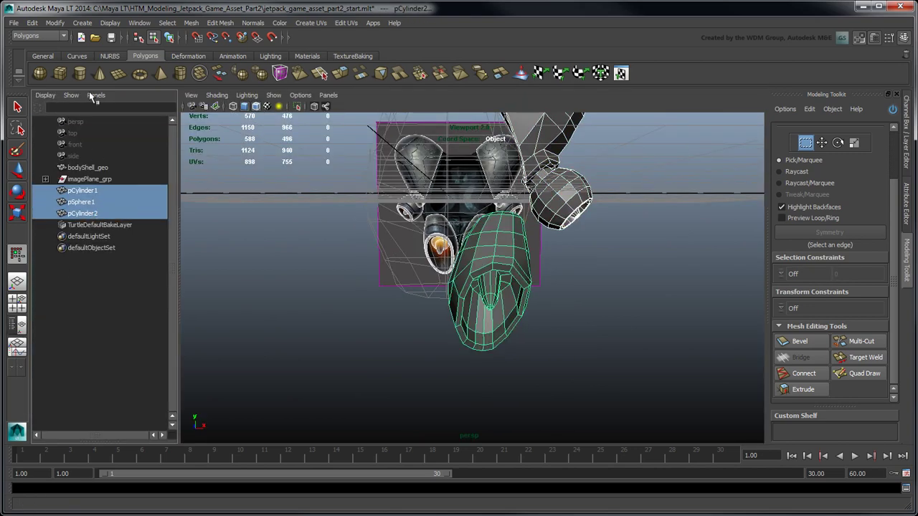
left_click(33, 23)
mouse_move(90, 143)
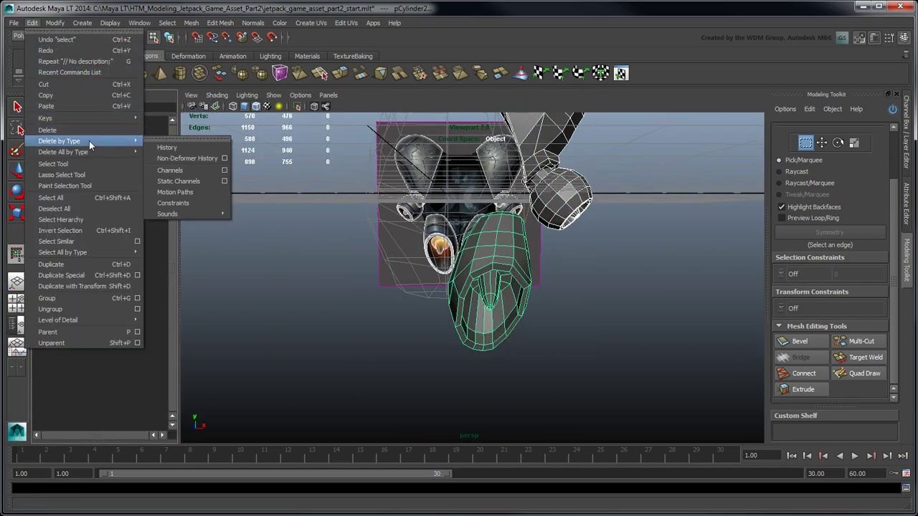
left_click(197, 147)
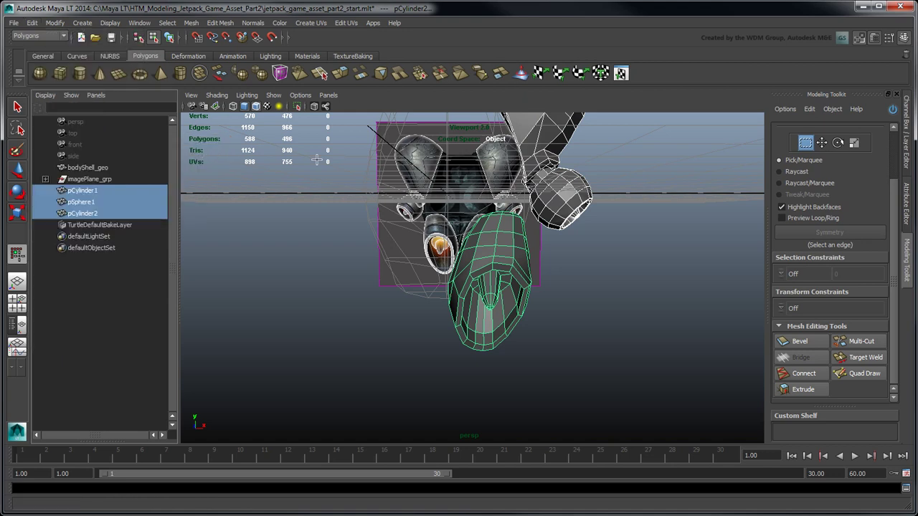
Step: Freeze the transformations of the fuel tank, stabilizer and thruster parts
left_click(912, 147)
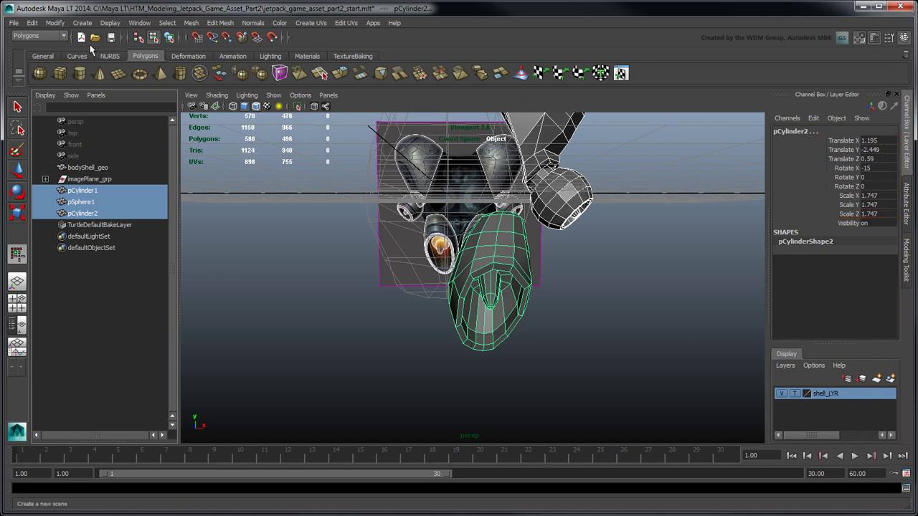
left_click(55, 22)
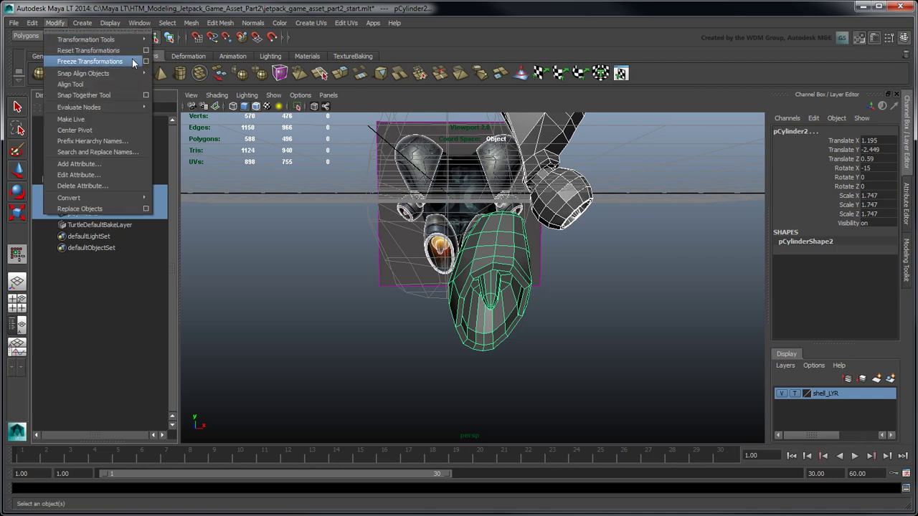
left_click(91, 61)
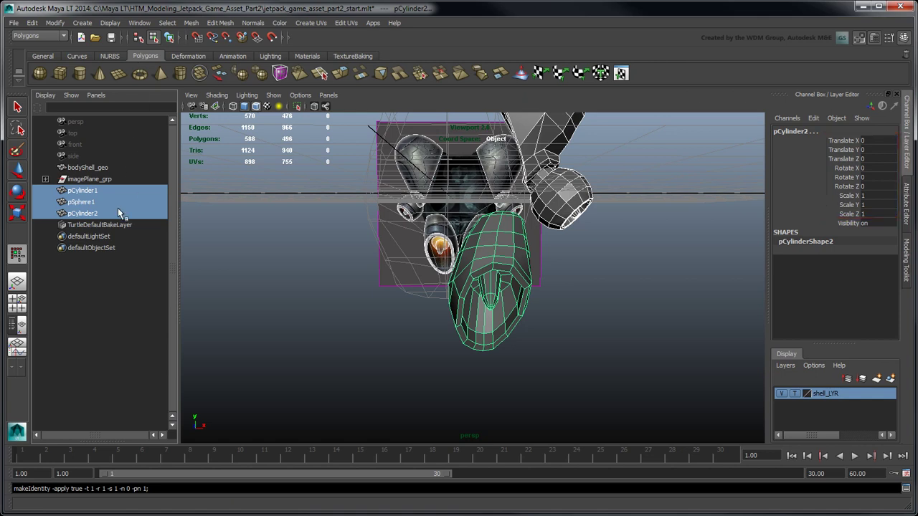
Step: Rename pCylinder1 as left_fuelTank_geo and pCylinder2 as left_thruster_geo
double_click(86, 191)
type("left_fuelTank_geo")
key("Return")
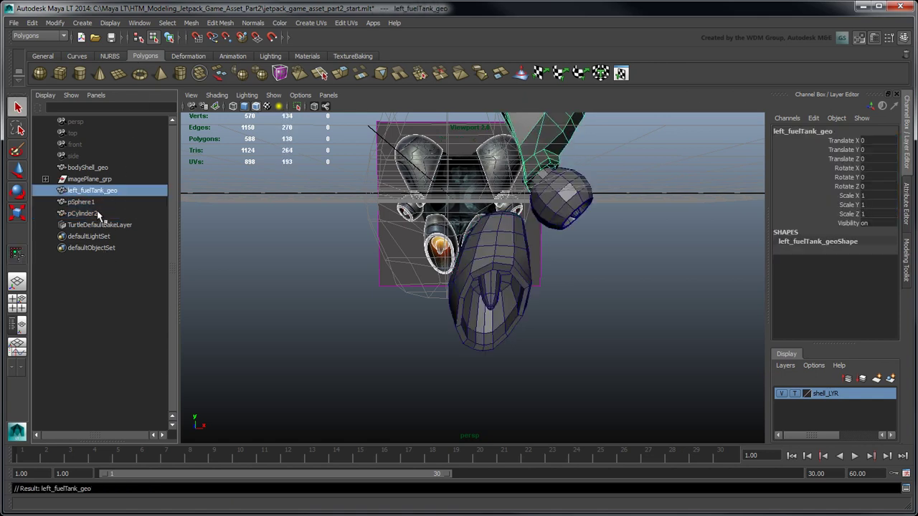
double_click(100, 213)
type("left_thruster_geo")
key("Return")
Step: Rename pSphere1 as left_stabilizer_geo
double_click(91, 202)
type("left")
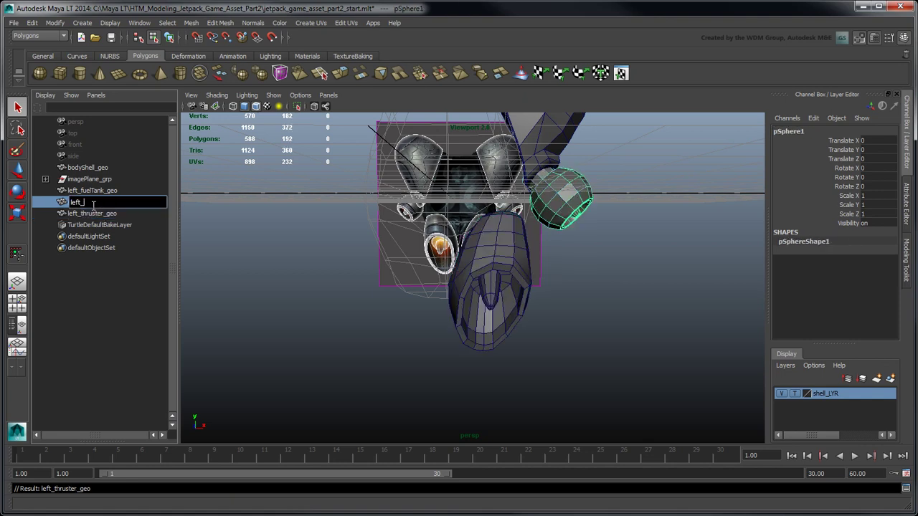
type("_stabilizer_geo")
key("Return")
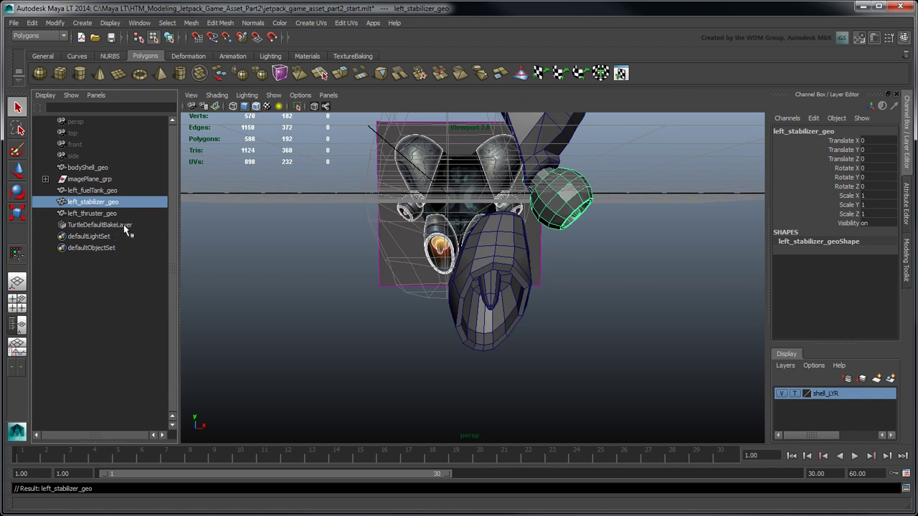
Step: Select the left fuel tank, stabilizer and thruster, reset the Duplicate Special options and set Scale X to -1
left_click(107, 191, "ctrl")
left_click(114, 215, "ctrl")
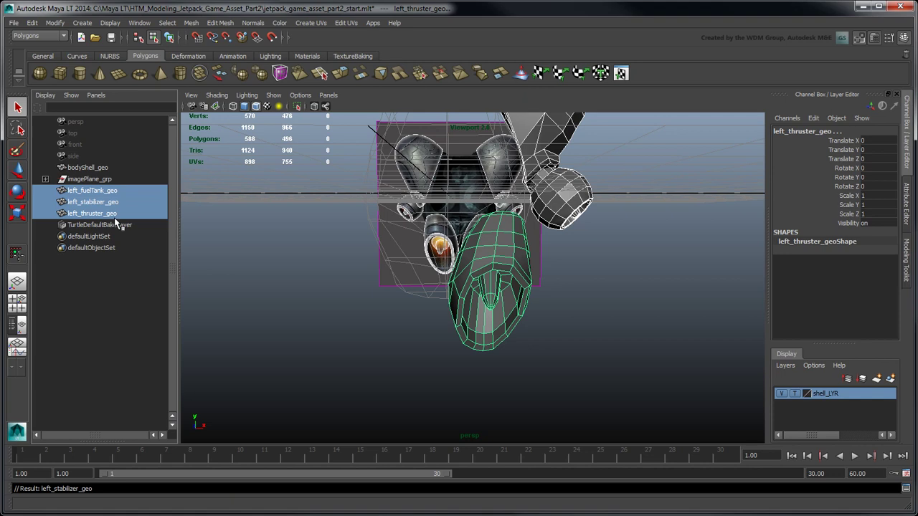
left_click(33, 23)
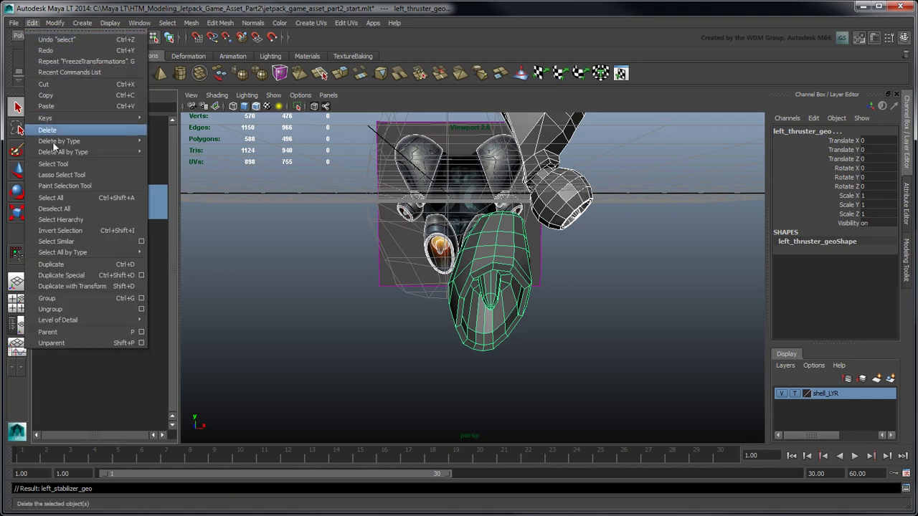
left_click(142, 277)
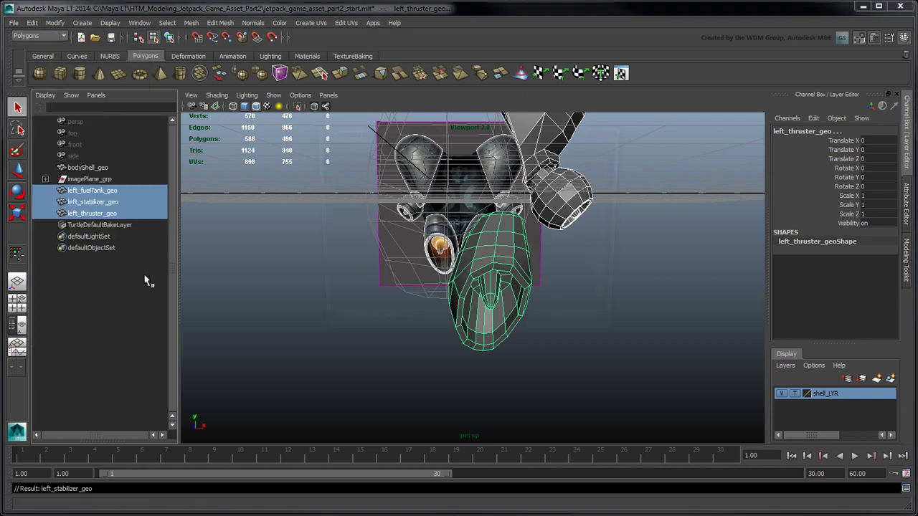
left_click(323, 146)
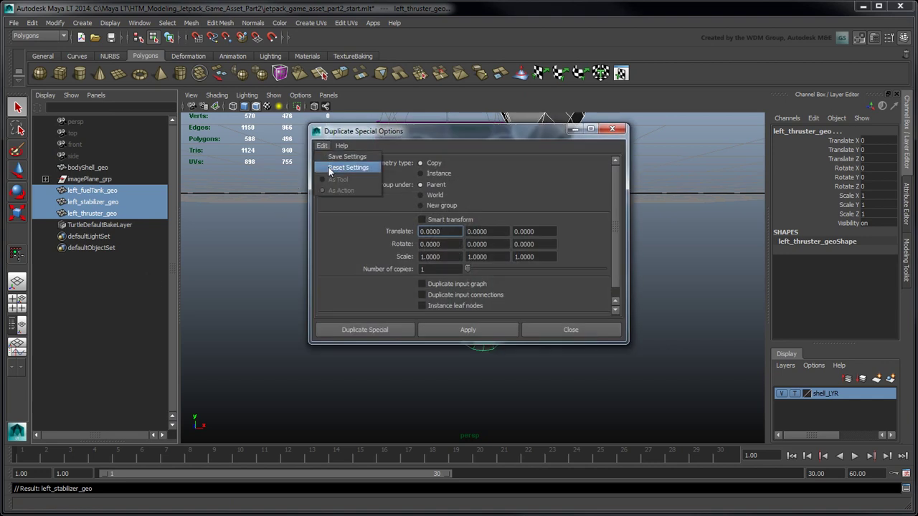
left_click(334, 168)
left_click_drag(441, 256, 412, 262)
type("-1")
key("Tab")
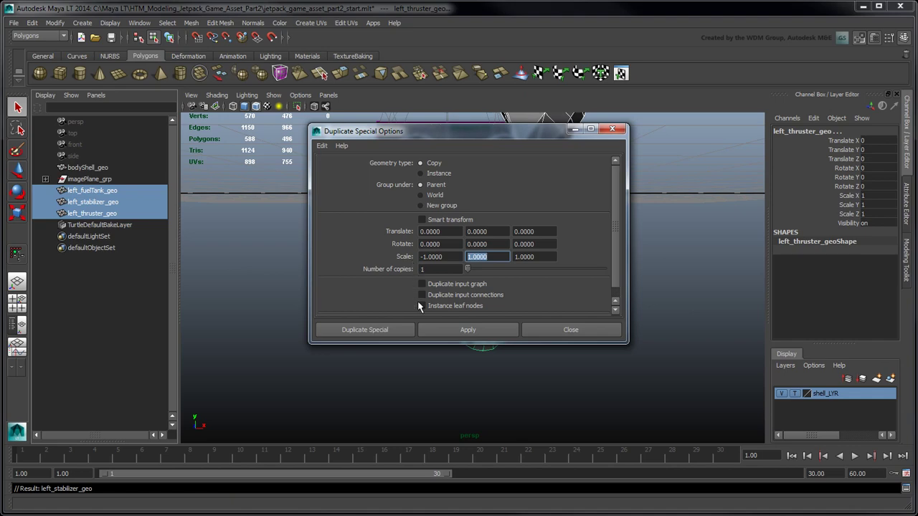
Step: Try duplicating the three ungrouped left parts with the mirrored scale, and delete the copies
left_click(441, 331)
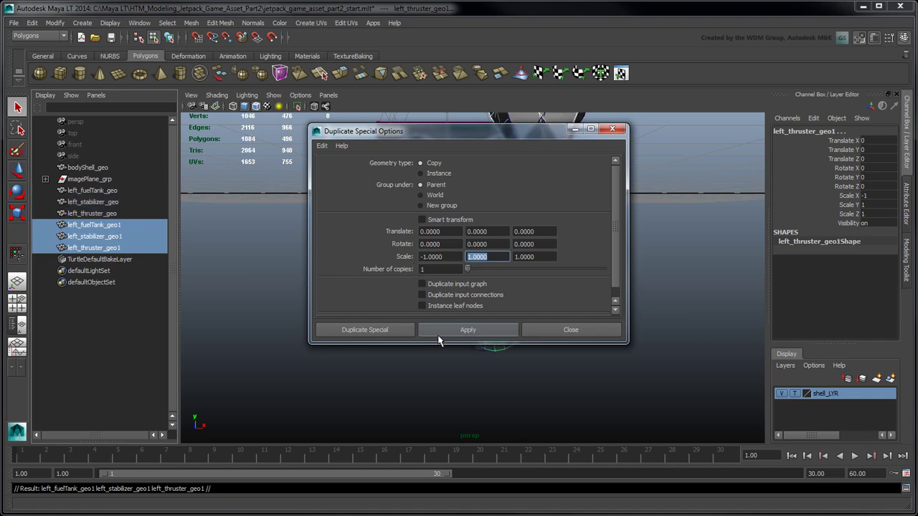
left_click(576, 129)
middle_click_drag(590, 151, 580, 166, "alt")
left_click_drag(580, 165, 581, 227, "alt")
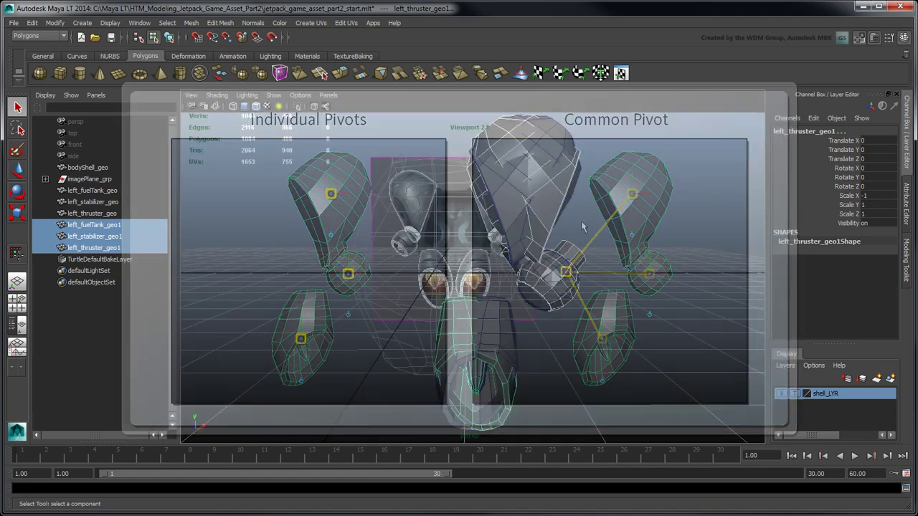
key("Delete")
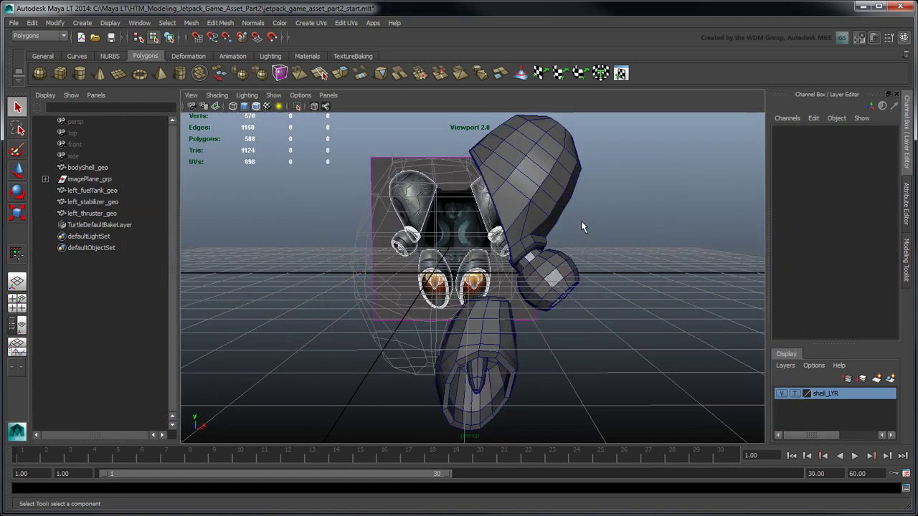
Step: Group the left fuel tank, stabilizer and thruster under one common parent
left_click(92, 213)
left_click(32, 22)
left_click(80, 298)
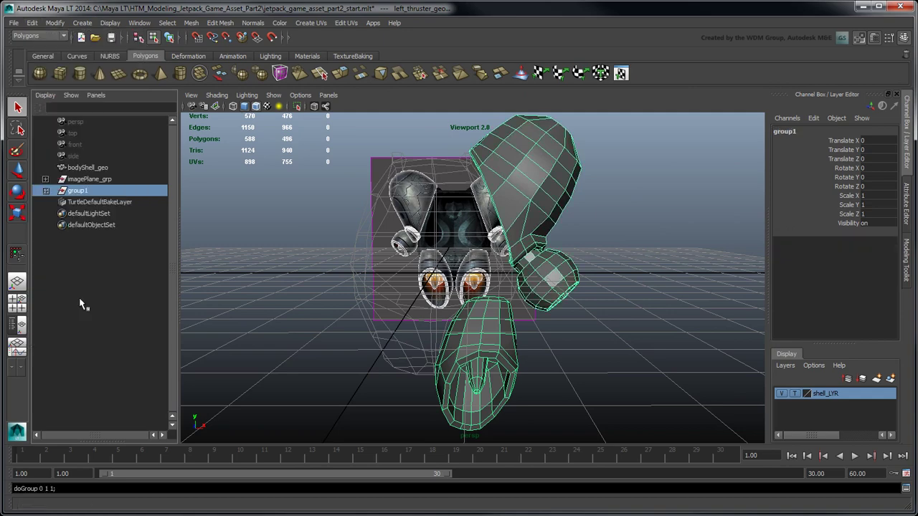
Step: Duplicate the group mirrored with Scale X -1 and freeze the copy's transformations
left_click(373, 332)
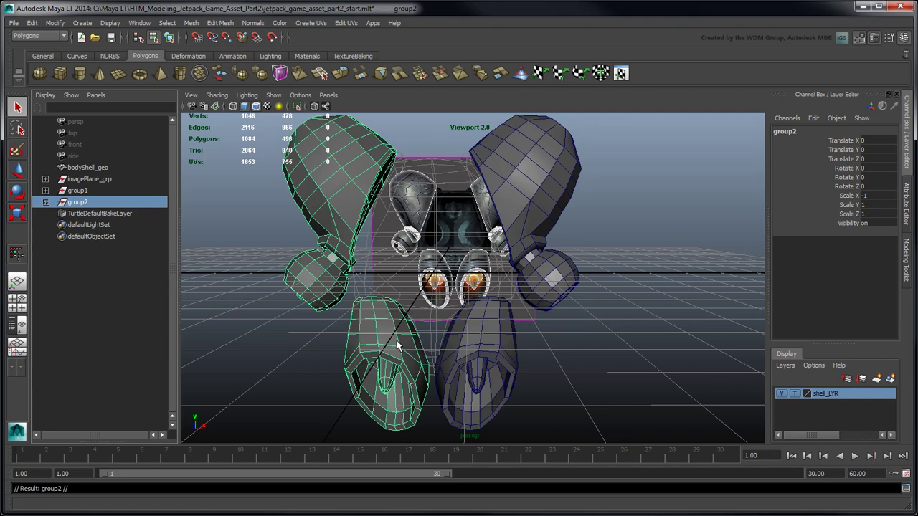
left_click(55, 22)
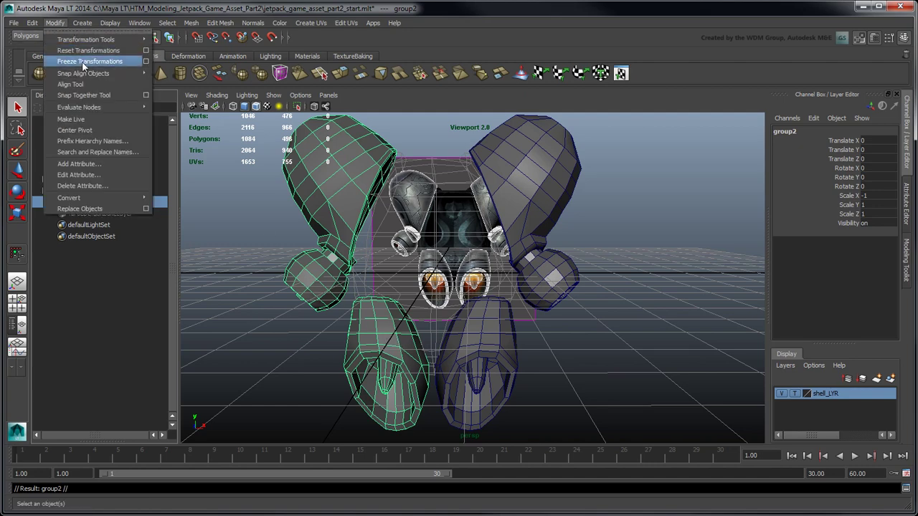
left_click(78, 58)
Step: Expand both groups and rename the mirrored fuel tank in group2 as right_fuelTank_geo
left_click(46, 203)
left_click(46, 191)
double_click(93, 248)
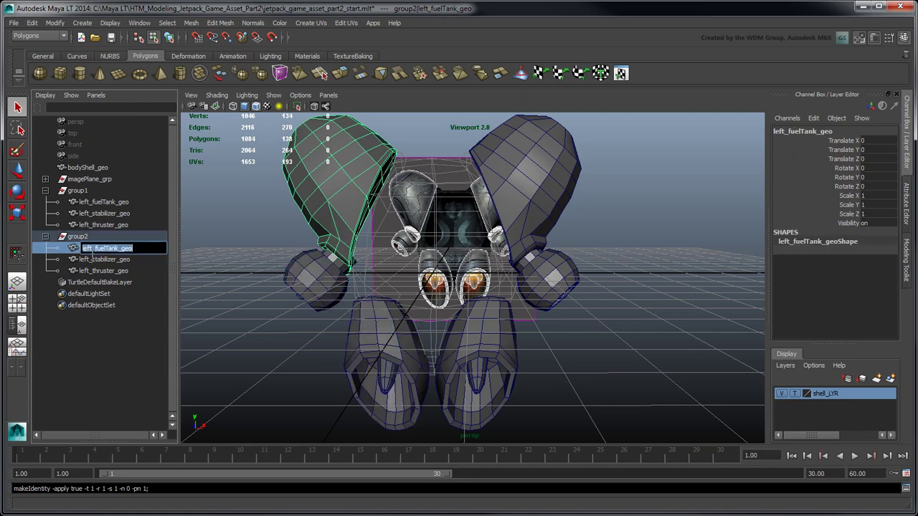
key("BackSpace")
key("BackSpace")
key("BackSpace")
key("BackSpace")
type("right")
key("Return")
Step: Rename the mirrored stabilizer in group2 as right_stabilizer_geo
double_click(102, 261)
key("BackSpace")
key("BackSpace")
key("BackSpace")
key("BackSpace")
type("right")
key("Return")
Step: Rename the mirrored thruster in group2 as right_thruster_geo
double_click(117, 271)
key("BackSpace")
key("BackSpace")
key("BackSpace")
key("BackSpace")
type("right")
key("Return")
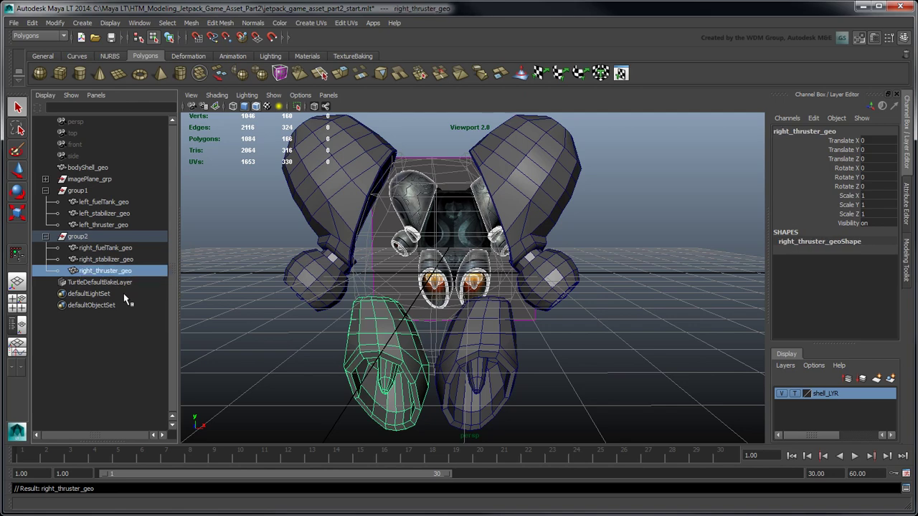
Step: Switch the shell_LYR layer out of template display and clear the selection
left_click(796, 393)
left_click(705, 341)
left_click_drag(622, 288, 570, 302, "alt")
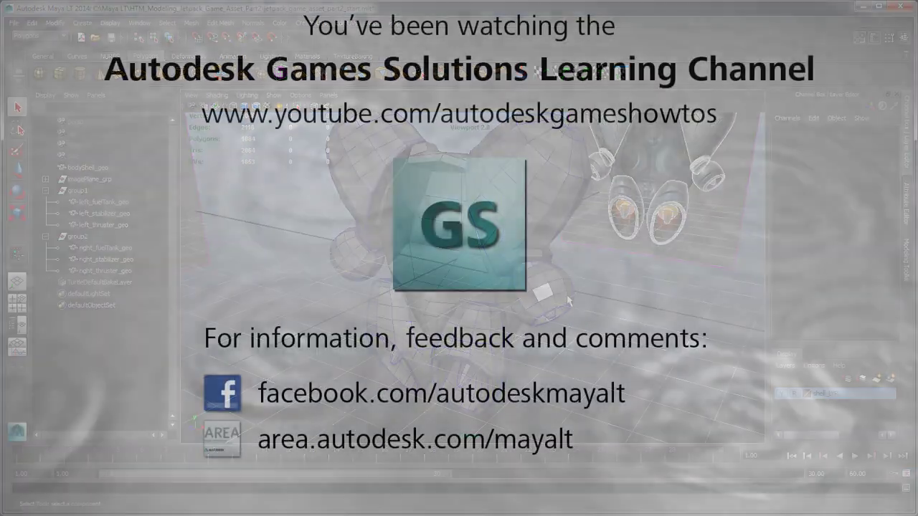